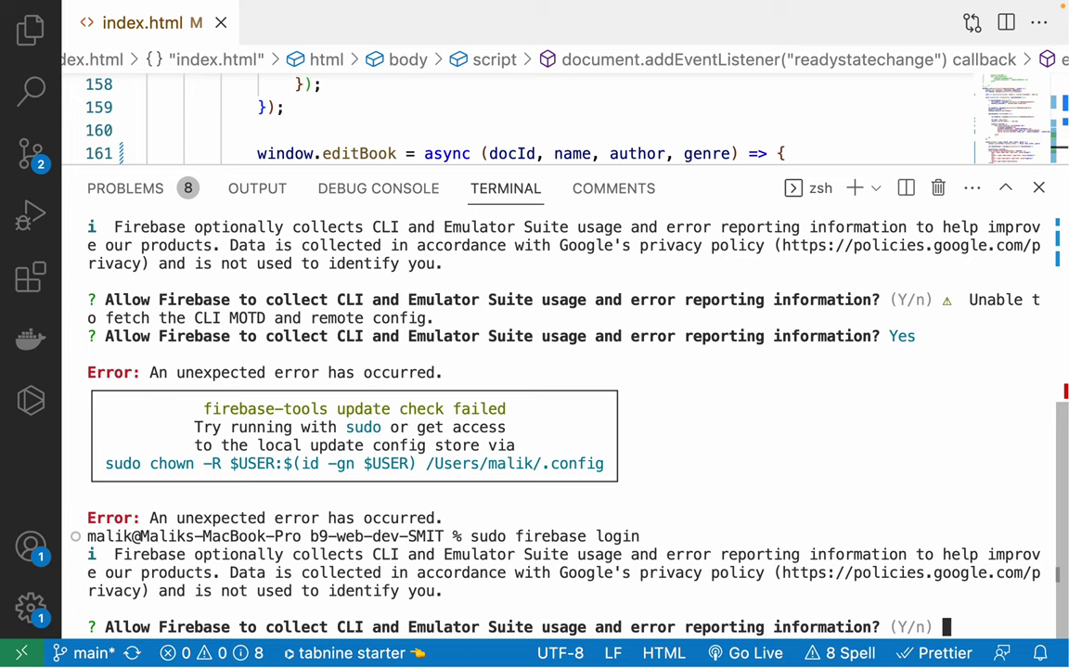
Accept Firebase usage data collection, choose the first Google account, and allow Firebase CLI access to it
{"action": "key", "text": "Return"}
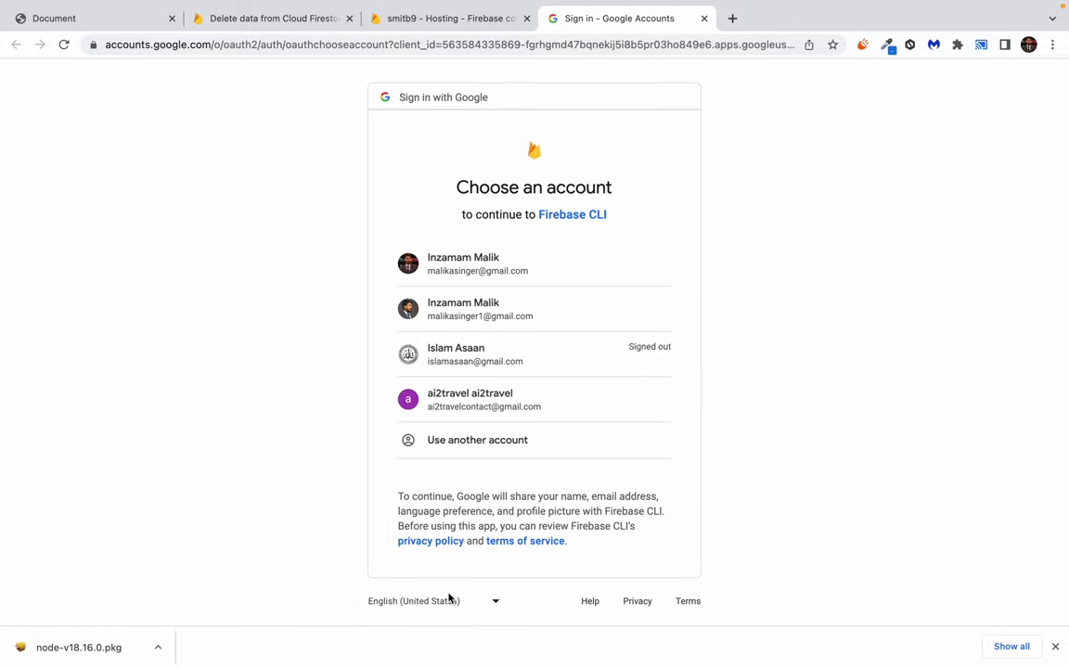
{"action": "left_click", "coordinate": [474, 269]}
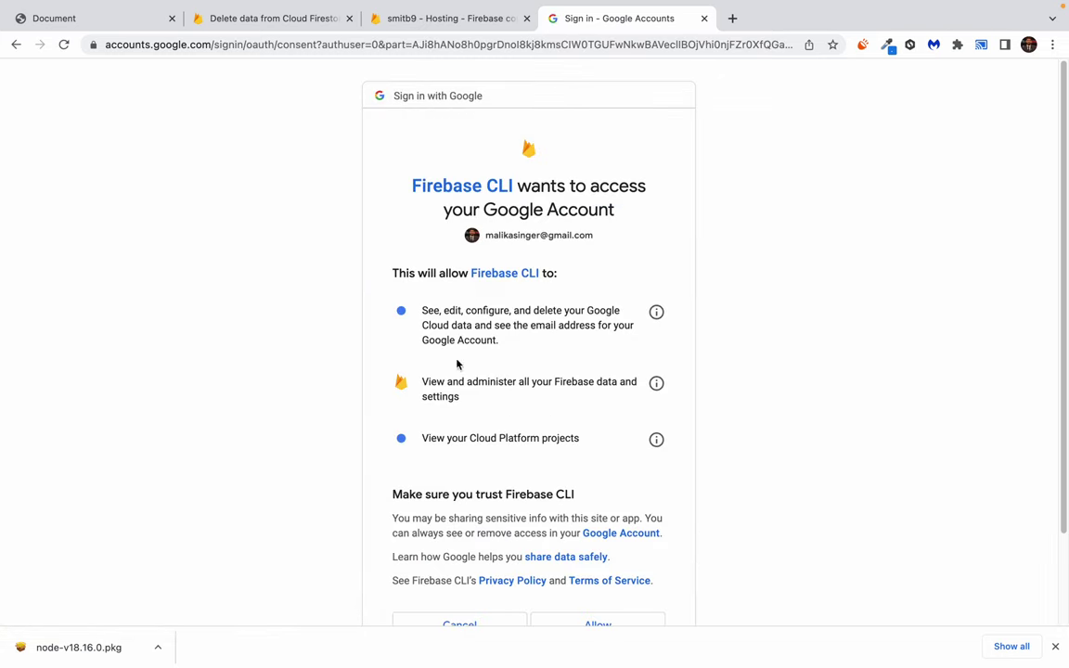
{"action": "scroll", "coordinate": [365, 411], "scroll_direction": "down", "scroll_amount": 2}
{"action": "left_click", "coordinate": [619, 518]}
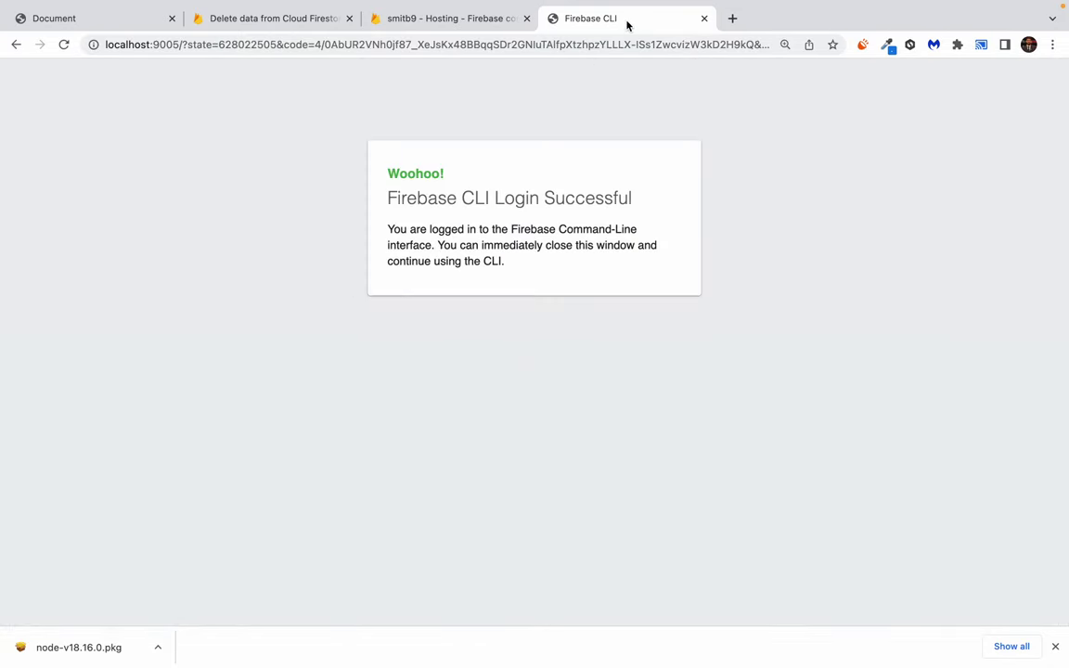
Close the Firebase CLI login page and the leftover Safari sign-in window, and check the login result in the VS Code terminal
{"action": "key", "text": "super+w"}
{"action": "key", "text": "super+Tab"}
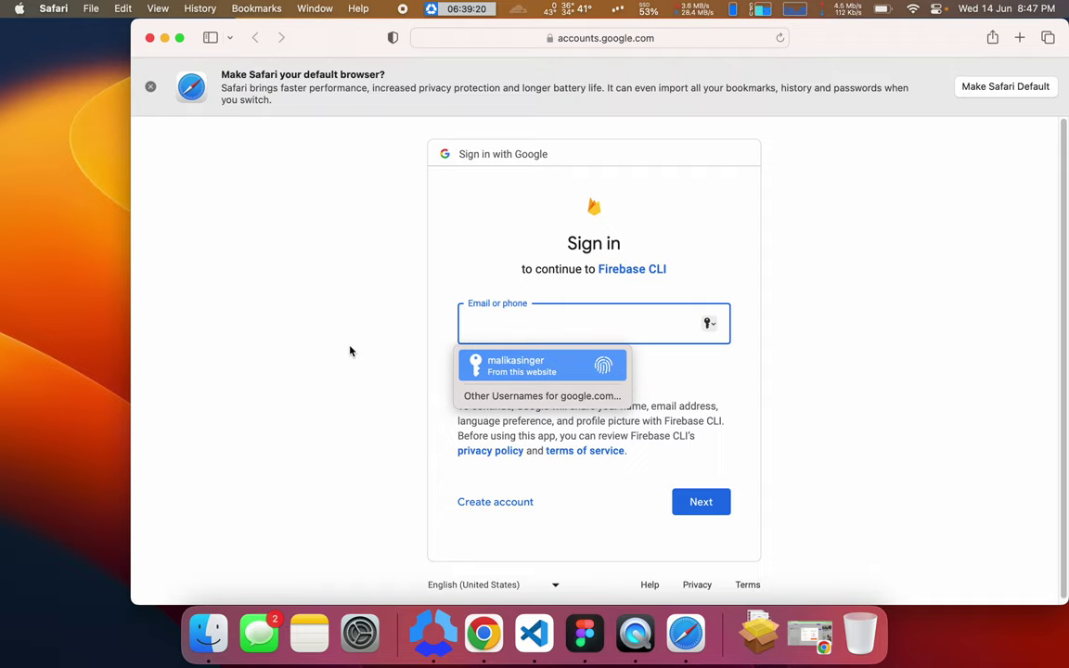
{"action": "left_click", "coordinate": [149, 37]}
{"action": "key", "text": "super+Tab"}
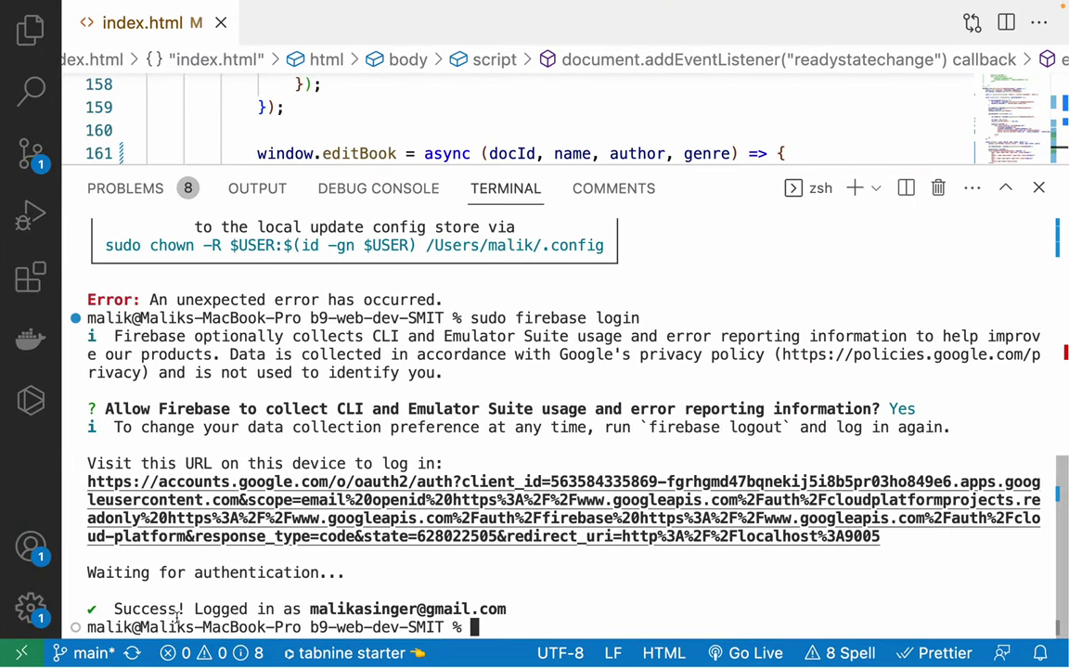
{"action": "left_click_drag", "start_coordinate": [100, 608], "coordinate": [506, 609]}
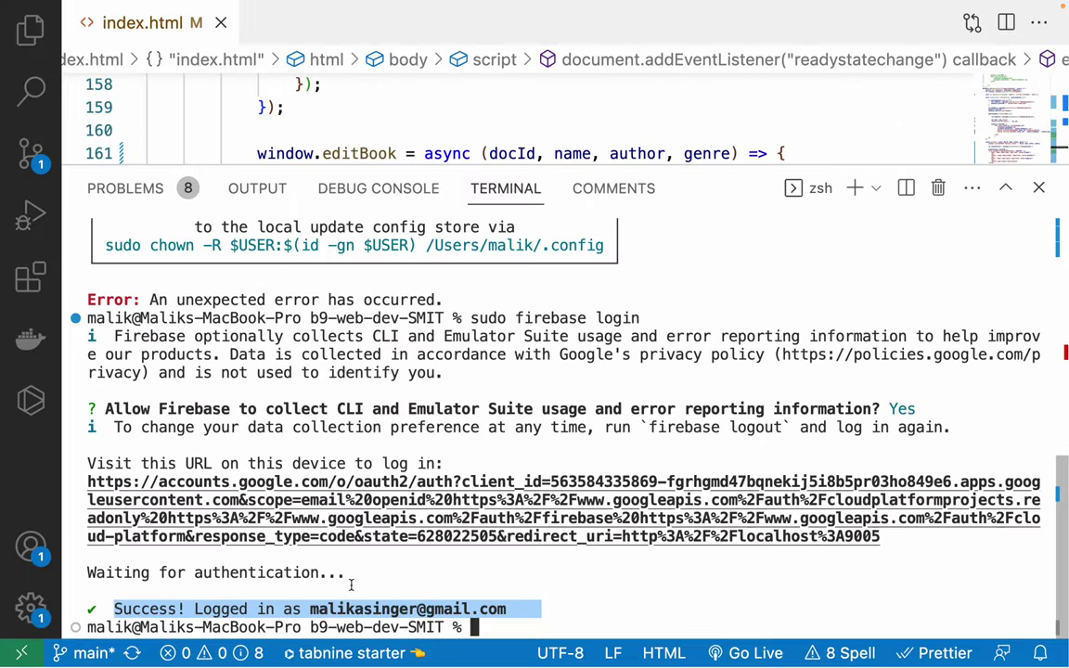
{"action": "left_click", "coordinate": [555, 632]}
Switch to the Firebase Hosting setup page in Chrome and copy the firebase init command
{"action": "key", "text": "super+Tab"}
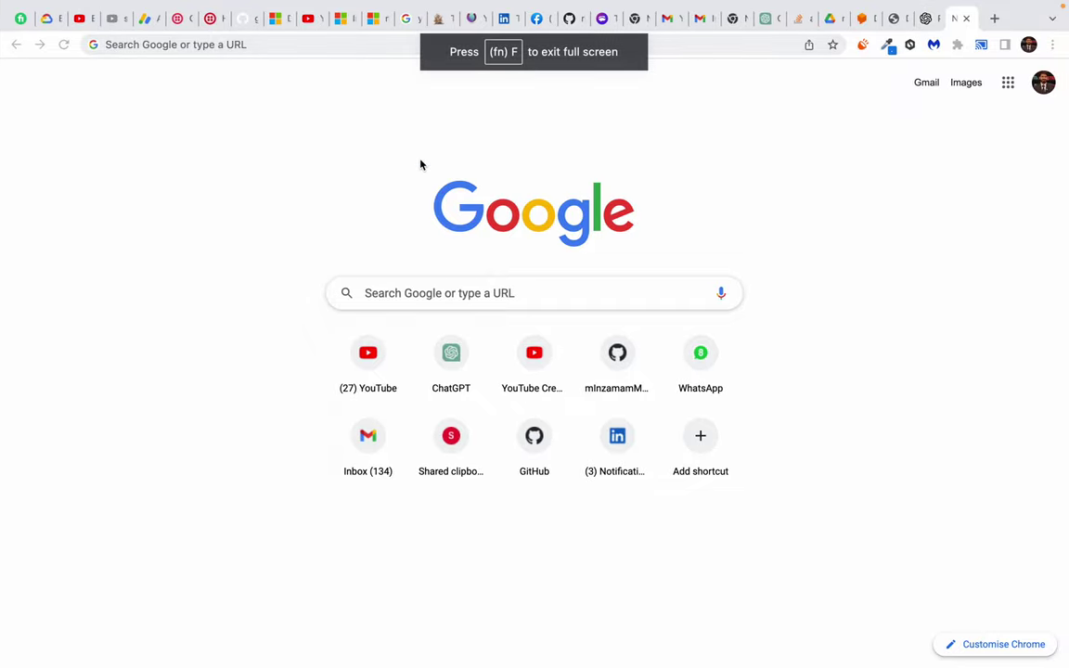
{"action": "key", "text": "ctrl+Up"}
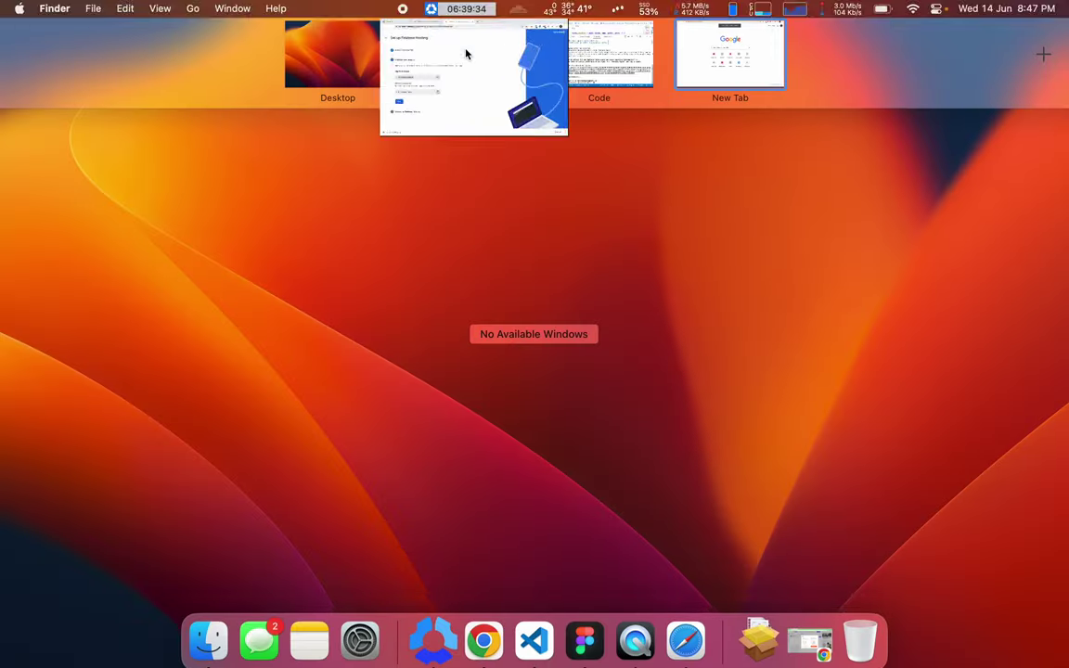
{"action": "left_click", "coordinate": [467, 51]}
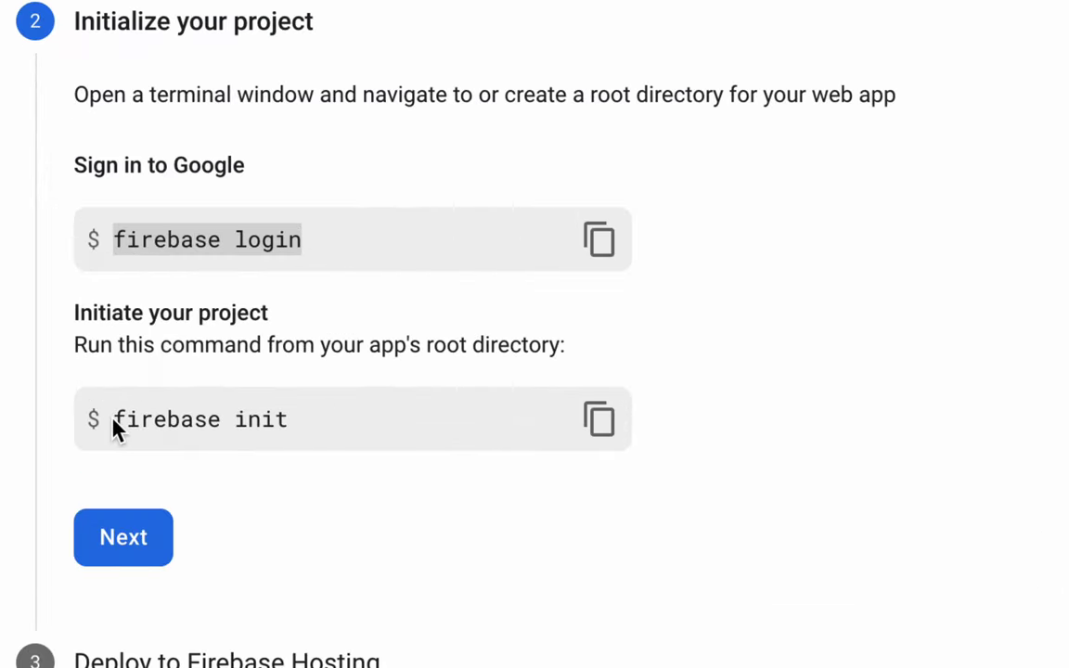
{"action": "left_click_drag", "start_coordinate": [106, 420], "coordinate": [231, 425]}
{"action": "key", "text": "super+c"}
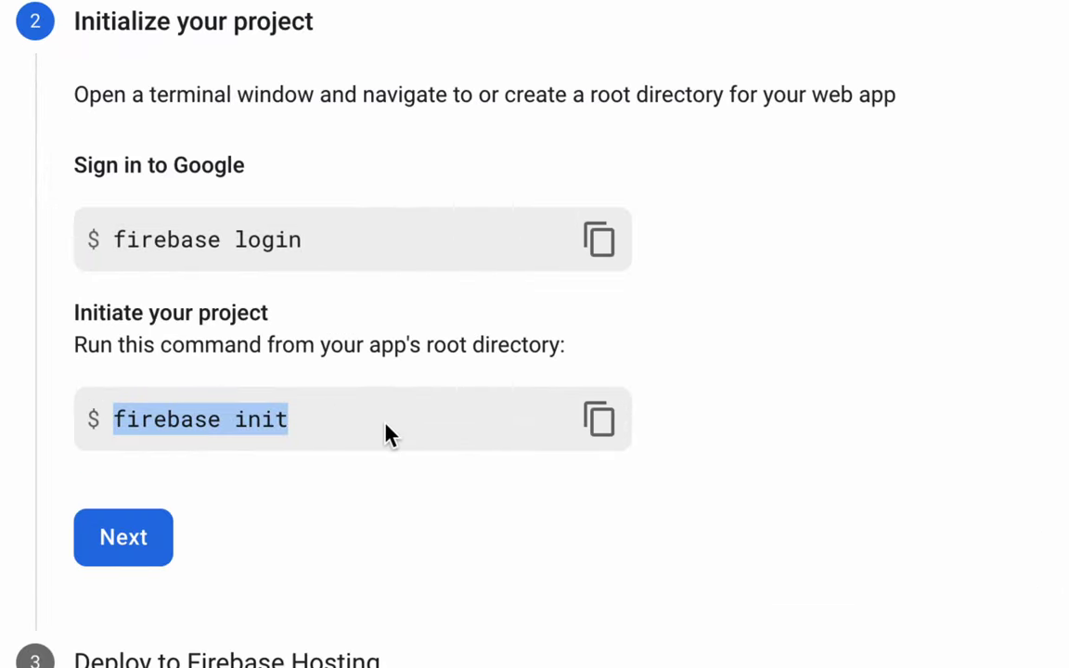
Reorder the full-screen spaces so VS Code sits directly after the Desktop, and switch to VS Code
{"action": "key", "text": "ctrl+Left"}
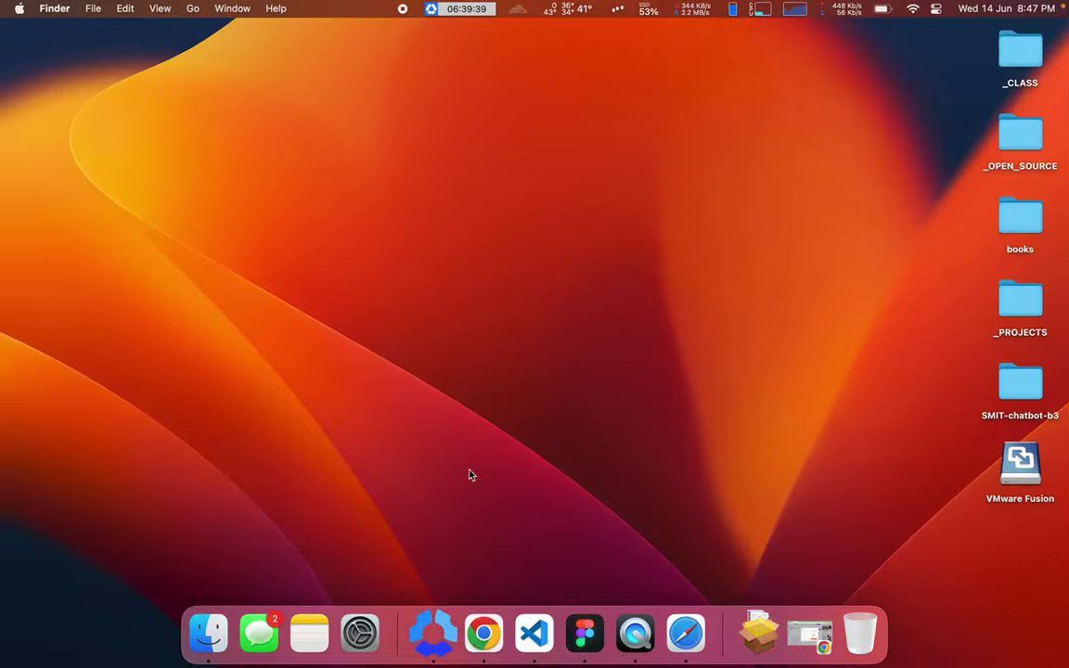
{"action": "key", "text": "ctrl+Up"}
{"action": "mouse_move", "coordinate": [487, 7]}
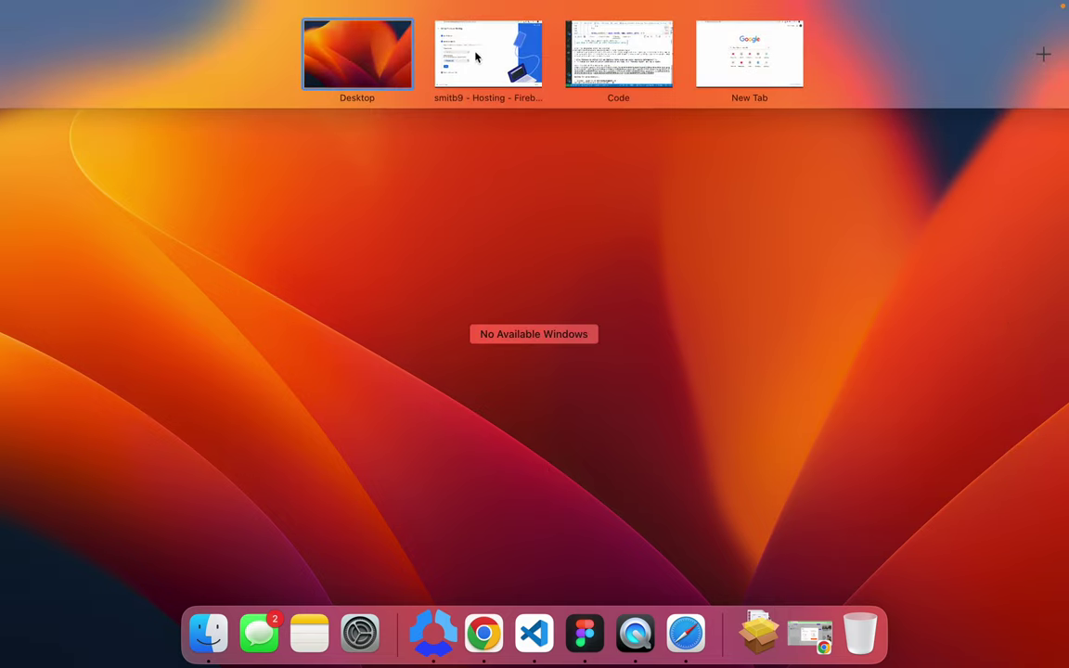
{"action": "left_click_drag", "start_coordinate": [636, 58], "coordinate": [463, 51]}
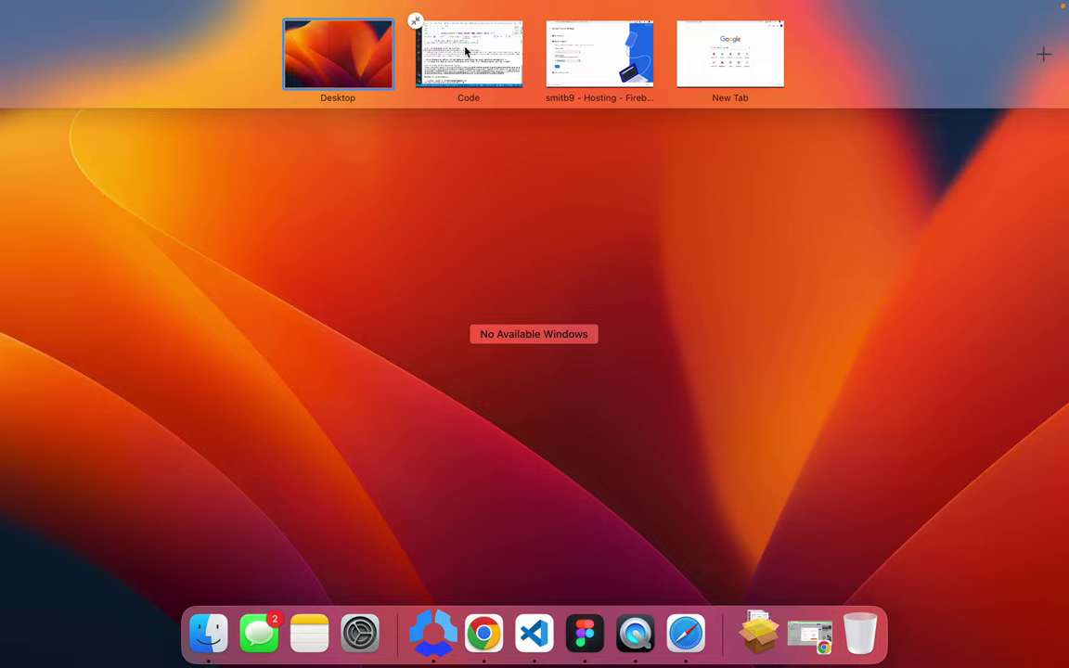
{"action": "left_click", "coordinate": [471, 53]}
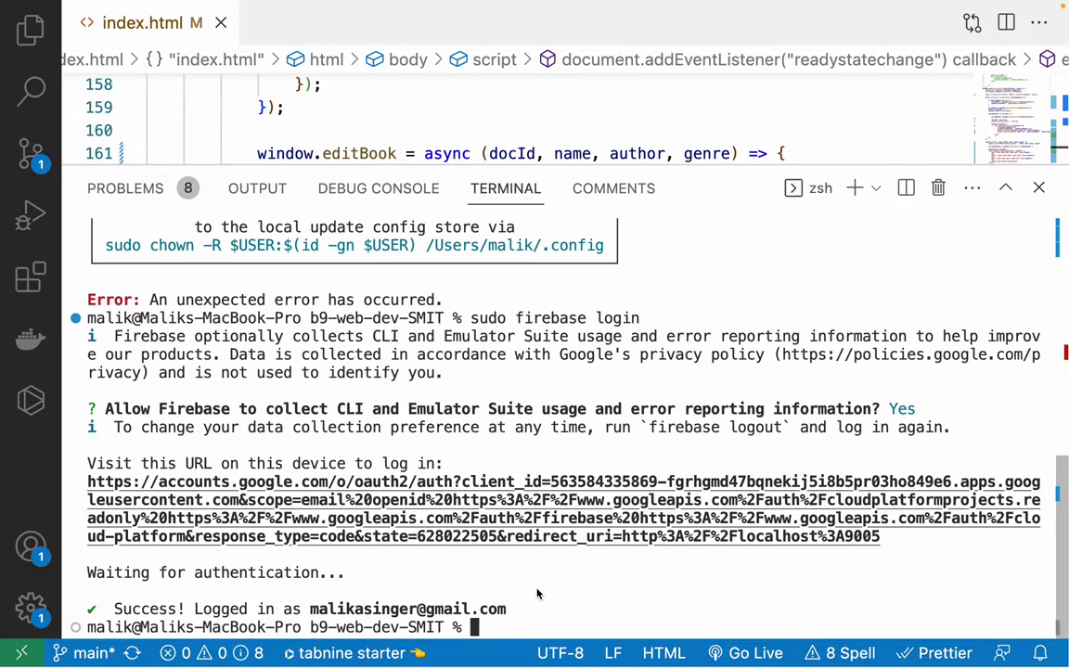
{"action": "key", "text": "super+v"}
{"action": "key", "text": "ctrl+a"}
{"action": "type", "text": "sudo"}
{"action": "key", "text": "Return"}
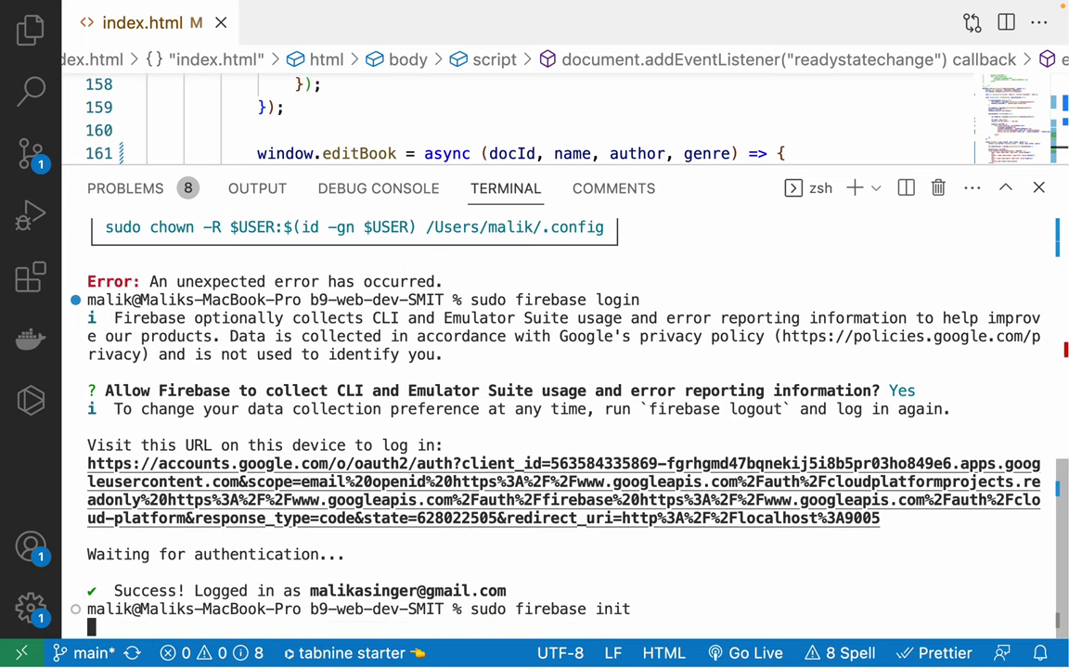
{"action": "left_click", "coordinate": [31, 30]}
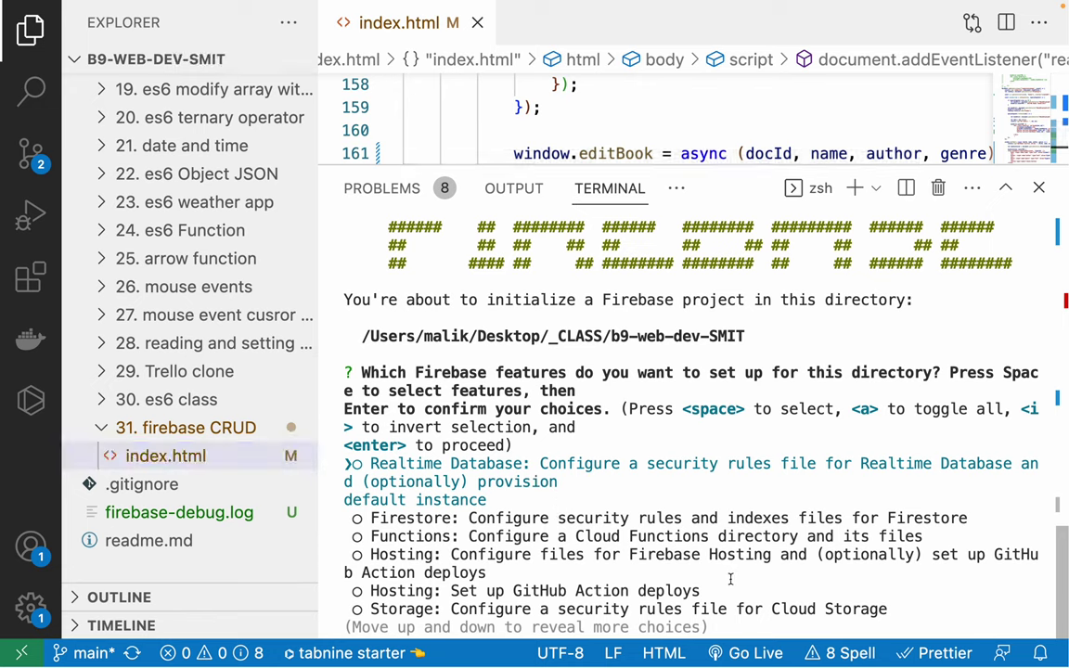
{"action": "key", "text": "ctrl+c"}
{"action": "key", "text": "ctrl+c"}
{"action": "key", "text": "ctrl+c"}
{"action": "key", "text": "ctrl+c"}
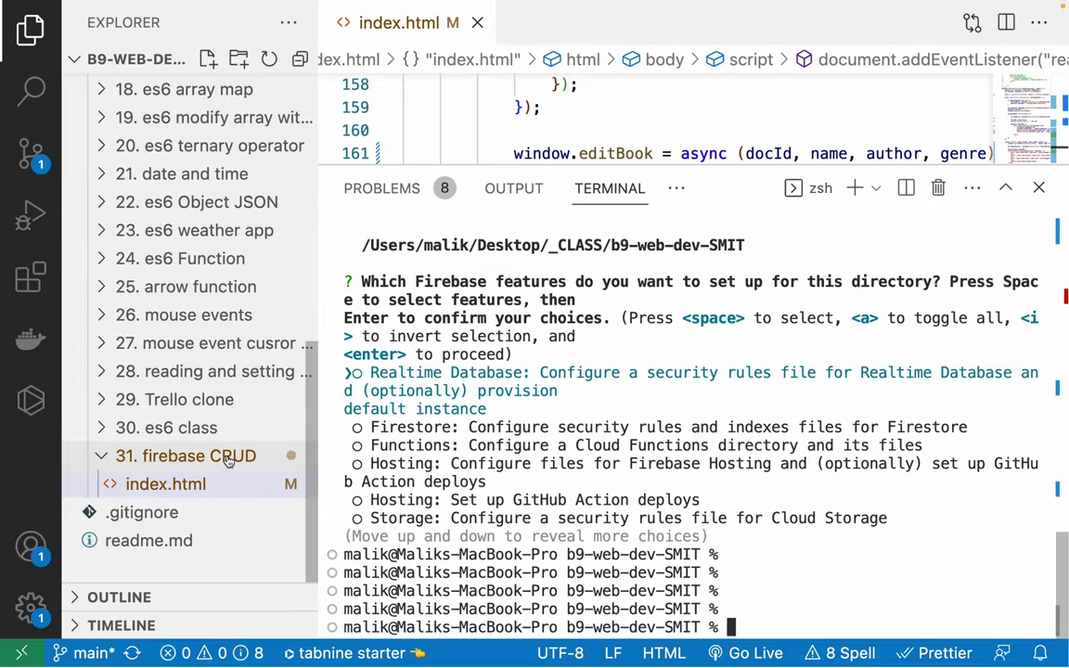
{"action": "type", "text": "cd 31"}
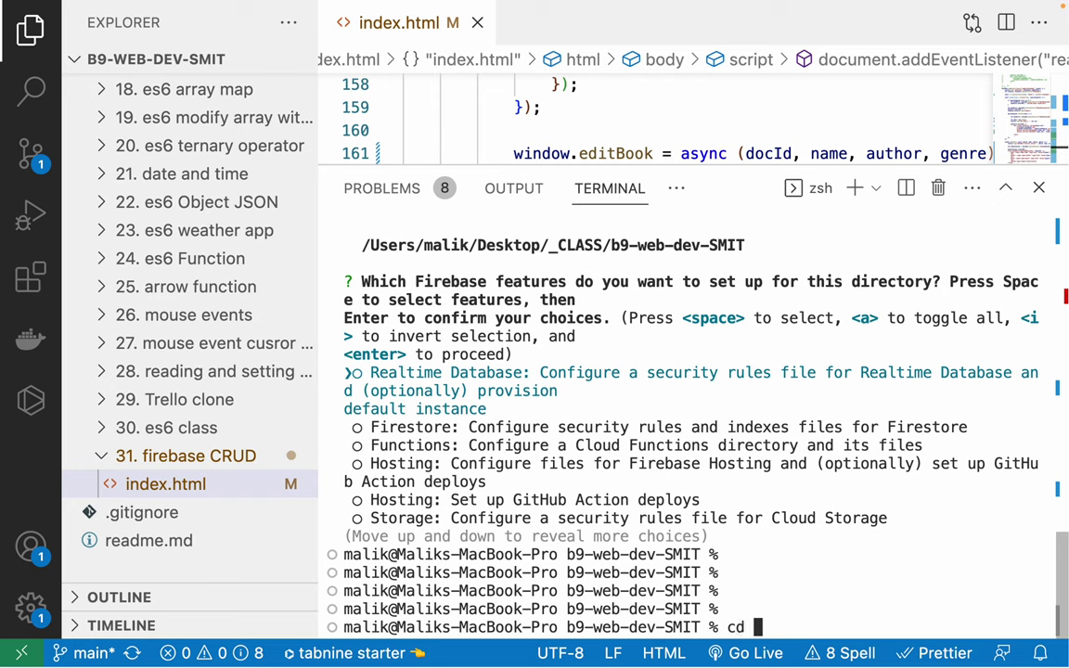
{"action": "key", "text": "BackSpace"}
{"action": "key", "text": "BackSpace"}
{"action": "key", "text": "BackSpace"}
{"action": "key", "text": "BackSpace"}
{"action": "key", "text": "BackSpace"}
Change the terminal's directory to the 3. es6 folder
{"action": "type", "text": "cd es"}
{"action": "key", "text": "BackSpace"}
{"action": "key", "text": "BackSpace"}
{"action": "key", "text": "Tab"}
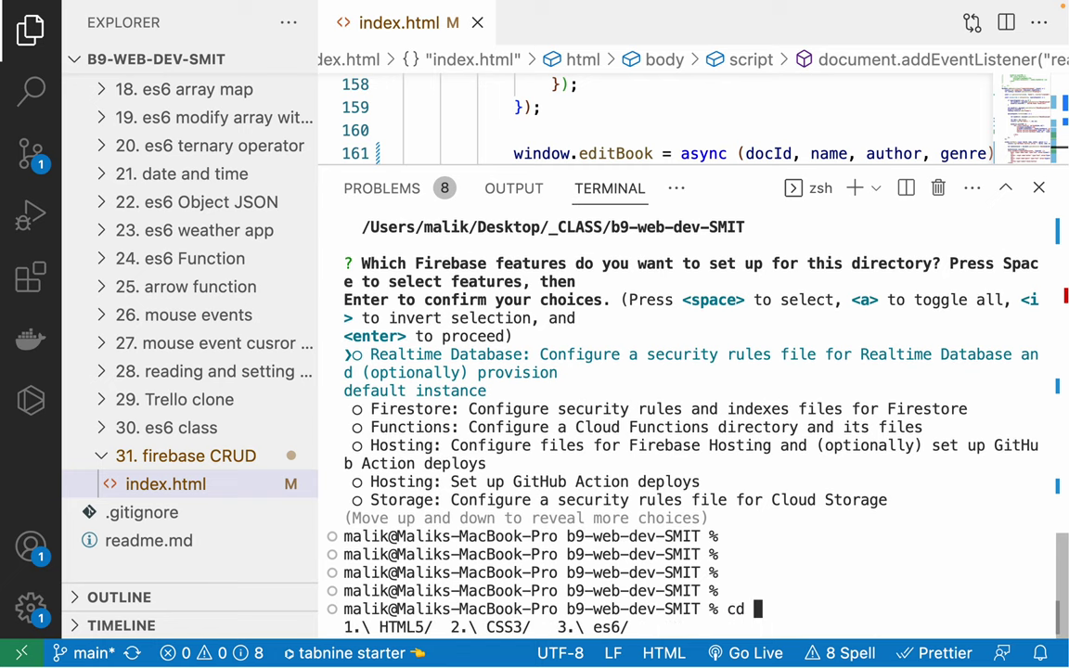
{"action": "type", "text": "3"}
{"action": "key", "text": "Tab"}
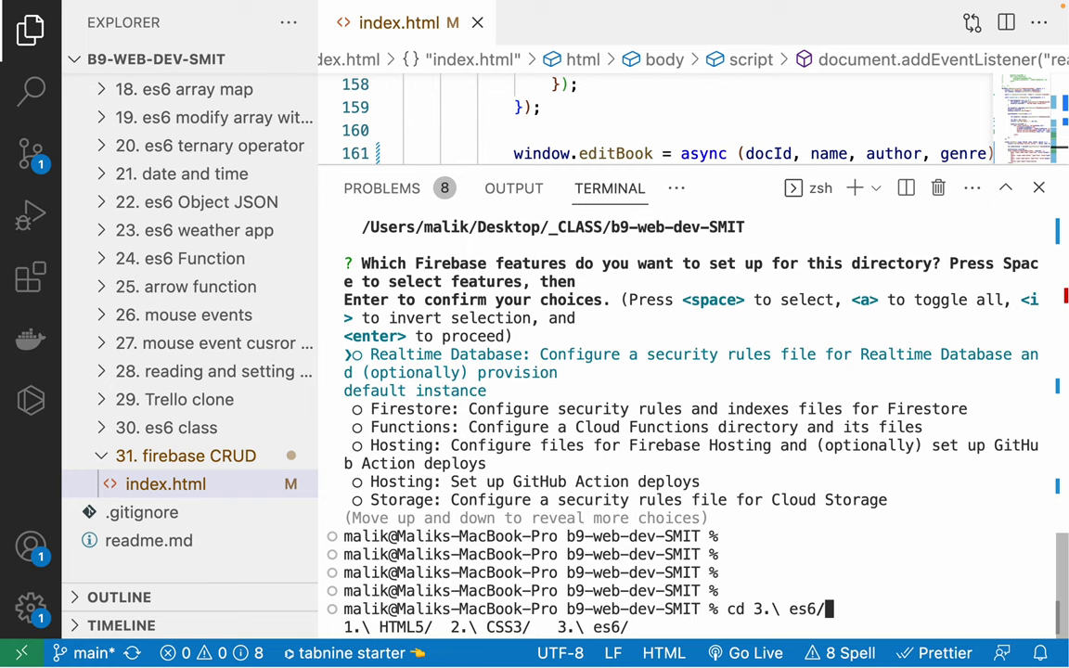
{"action": "key", "text": "Return"}
Change the terminal's directory to the 31. firebase CRUD folder and clear the terminal
{"action": "type", "text": "cd 31"}
{"action": "key", "text": "Tab"}
{"action": "key", "text": "Return"}
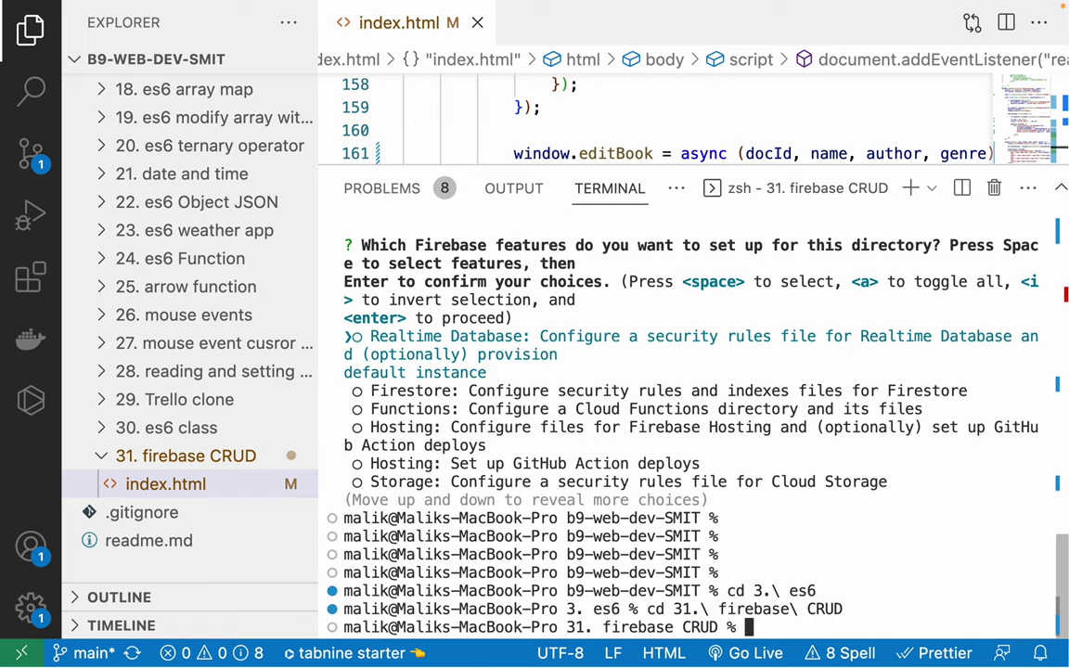
{"action": "type", "text": "clear"}
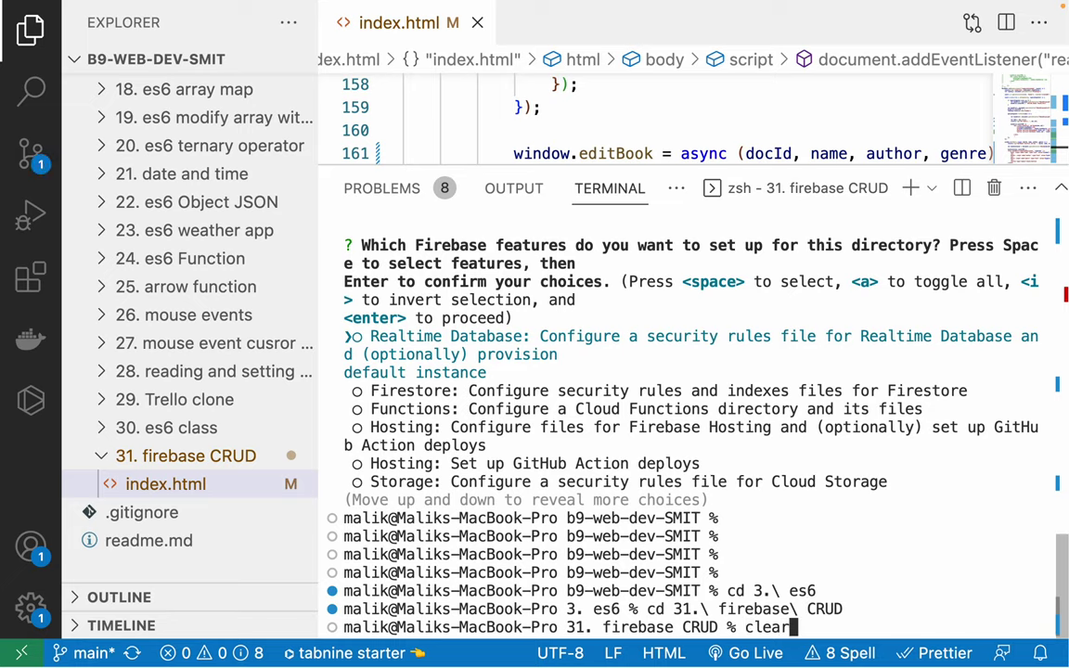
{"action": "key", "text": "Return"}
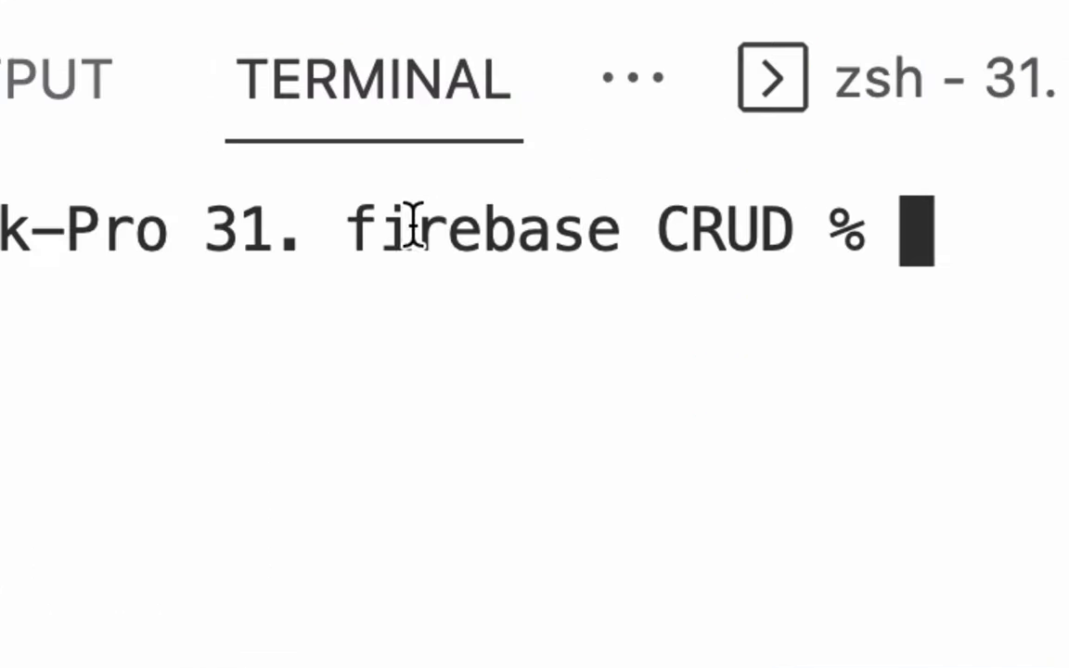
Check the folder name in the prompt and run sudo firebase init in the 31. firebase CRUD folder
{"action": "left_click_drag", "start_coordinate": [602, 227], "coordinate": [716, 231]}
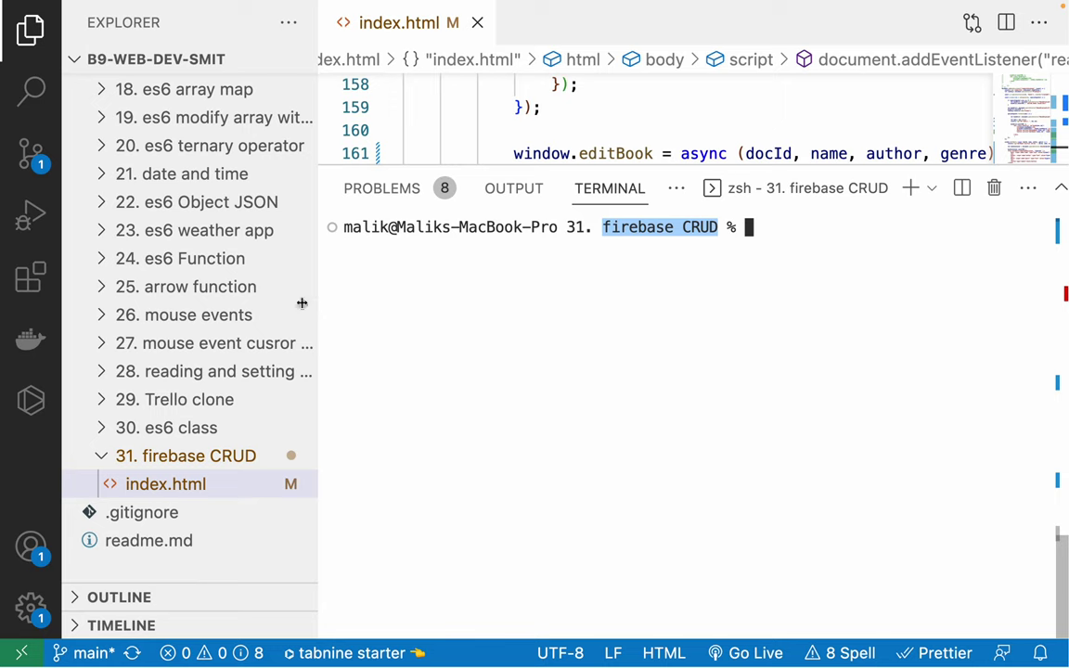
{"action": "left_click", "coordinate": [834, 234]}
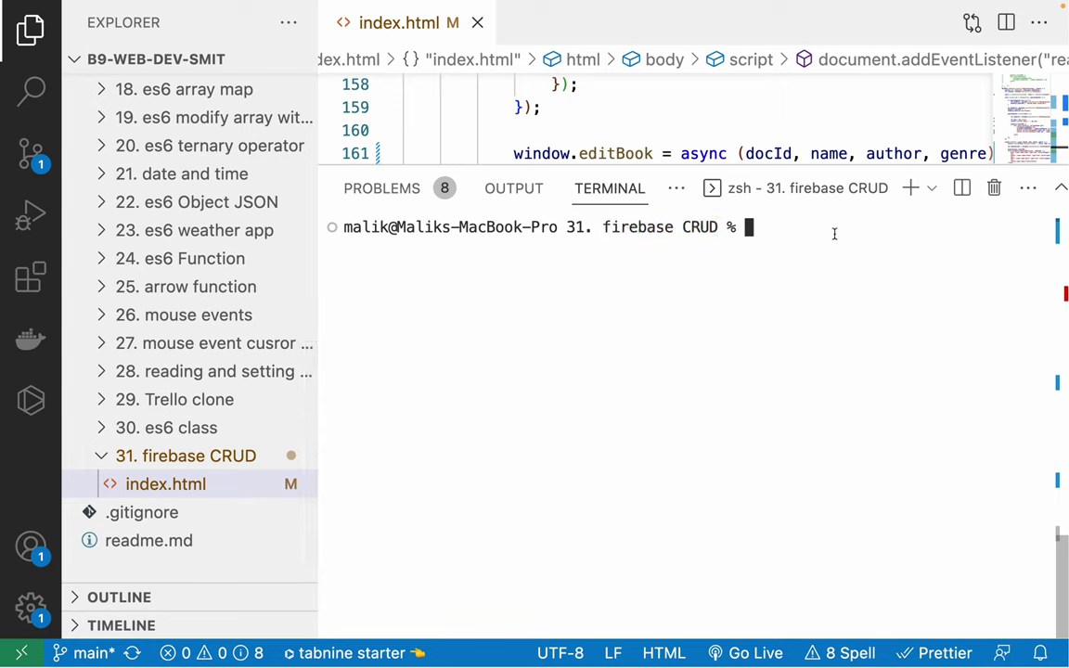
{"action": "key", "text": "Up"}
{"action": "key", "text": "Up"}
{"action": "key", "text": "Up"}
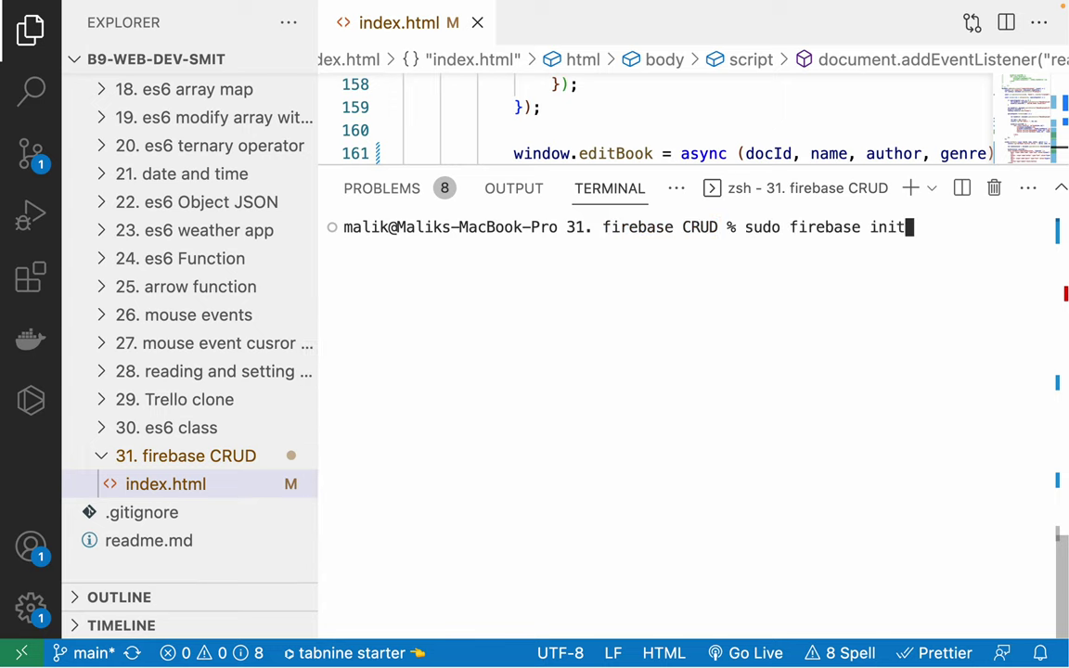
{"action": "key", "text": "Return"}
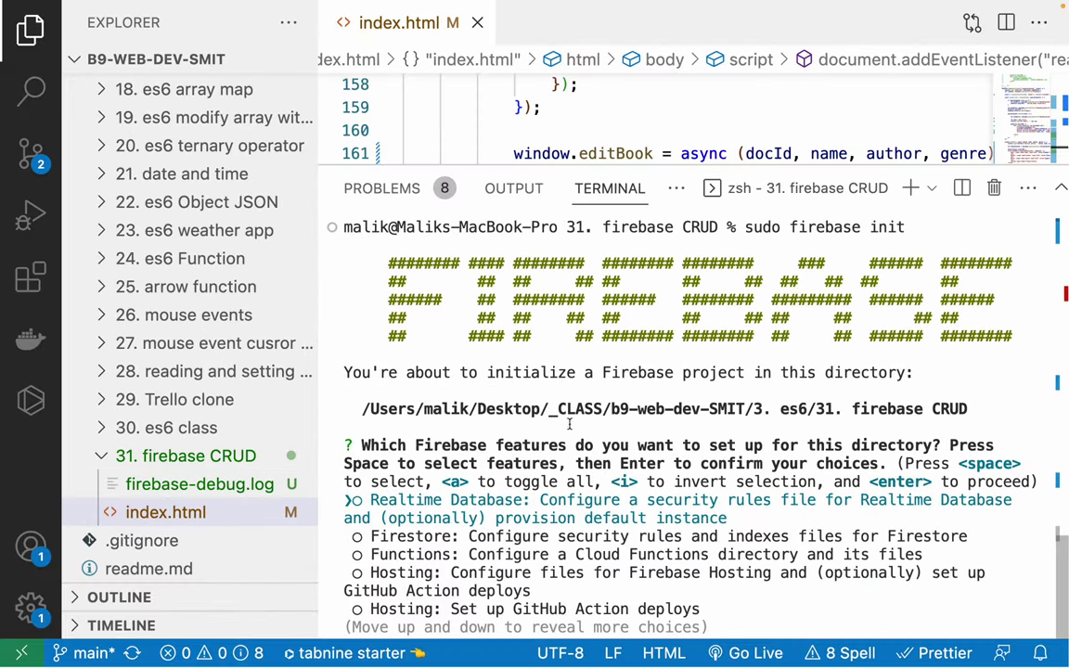
Read the Firebase features question and browse the list of available features
{"action": "left_click_drag", "start_coordinate": [361, 446], "coordinate": [733, 446]}
{"action": "double_click", "coordinate": [883, 447]}
{"action": "left_click", "coordinate": [687, 429]}
{"action": "key", "text": "Down"}
{"action": "key", "text": "Up"}
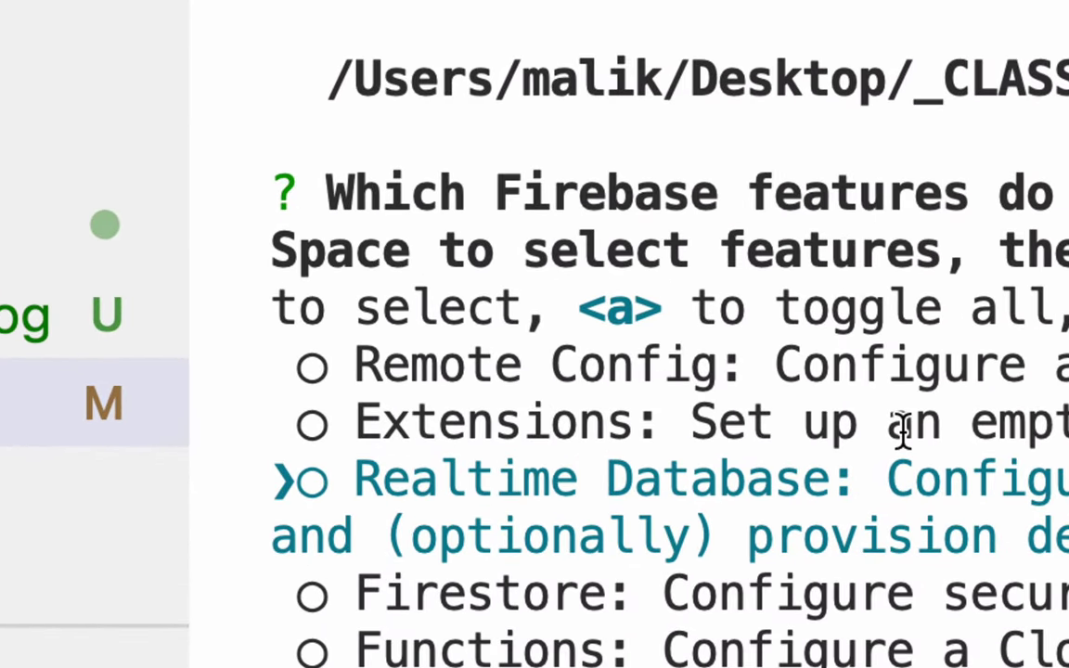
{"action": "key", "text": "Up"}
{"action": "key", "text": "Up"}
{"action": "key", "text": "Up"}
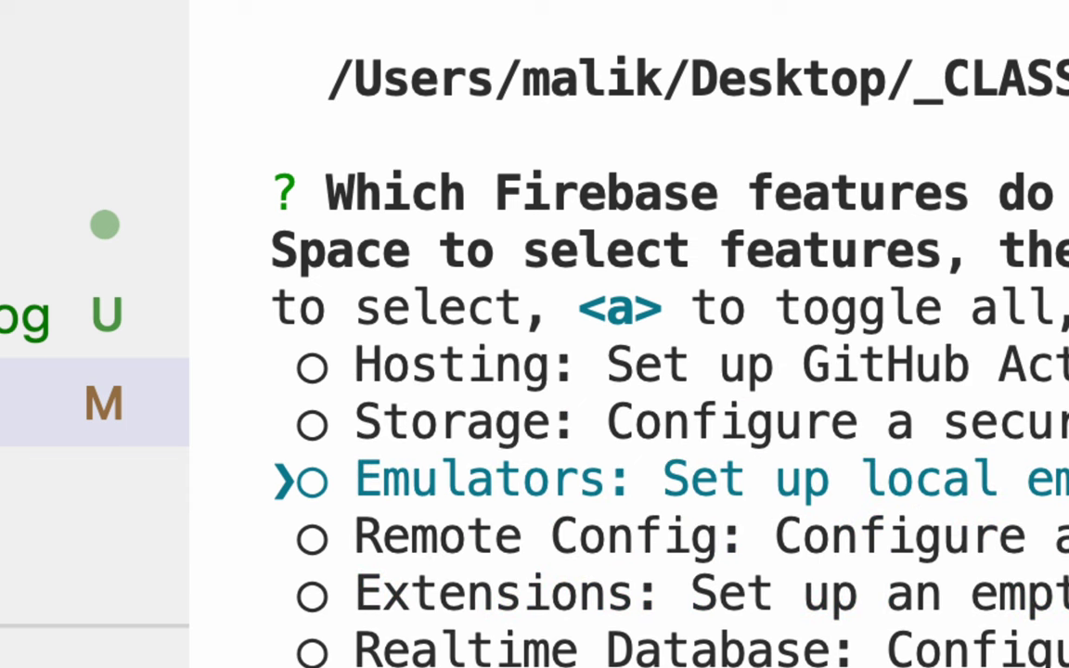
{"action": "key", "text": "Down"}
{"action": "key", "text": "Up"}
{"action": "key", "text": "Down"}
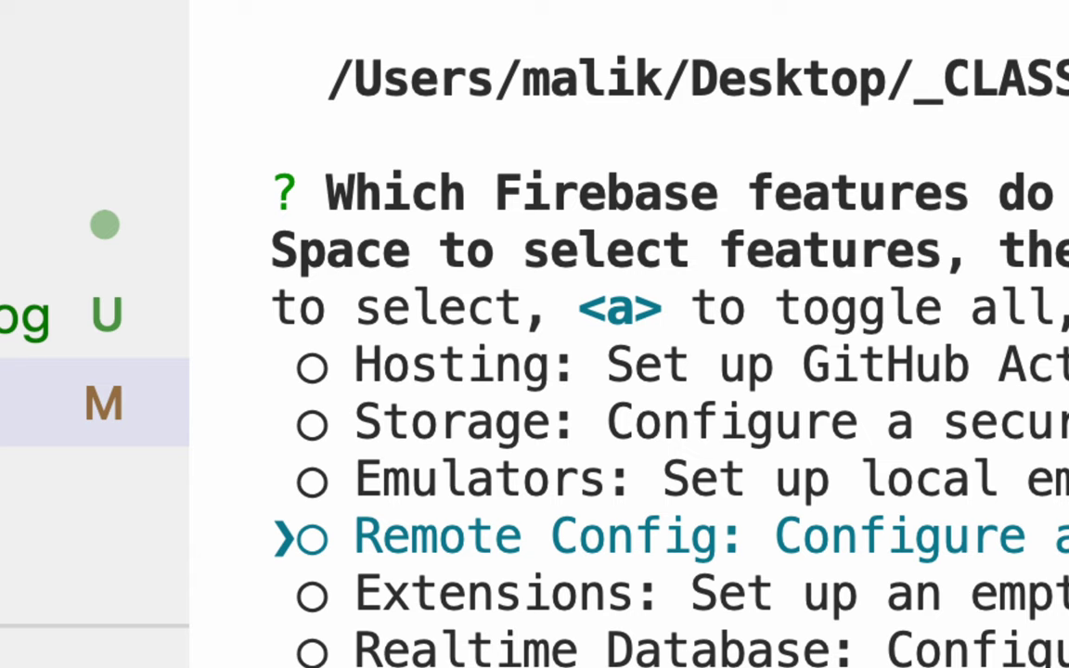
Mark the feature "Hosting: Configure files for Firebase Hosting" for setup in this directory
{"action": "key", "text": "Up"}
{"action": "key", "text": "Up"}
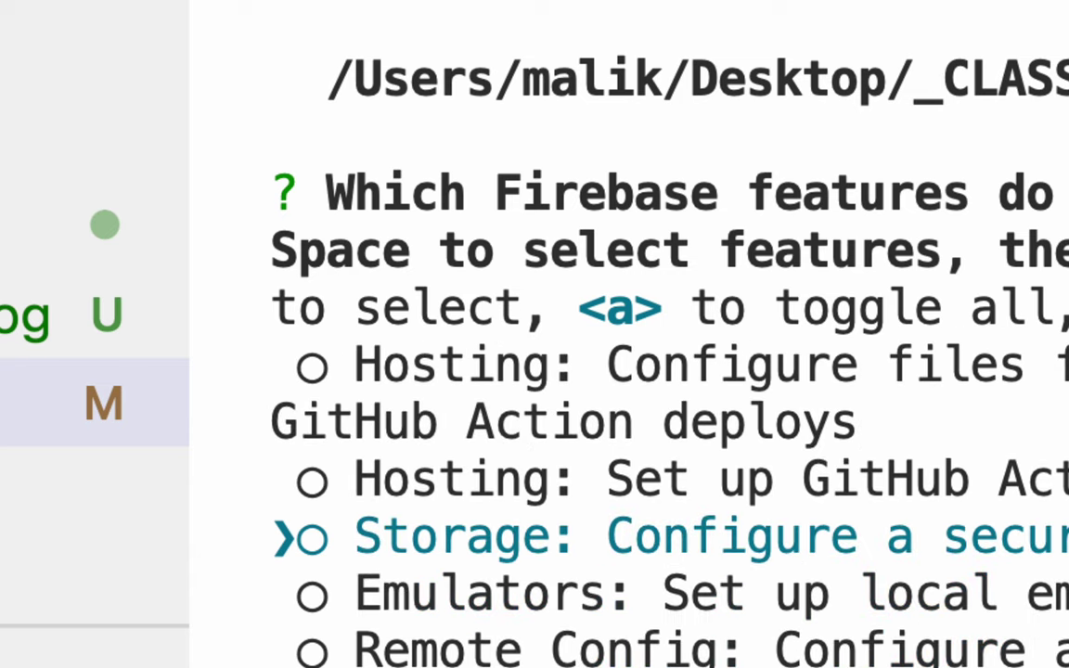
{"action": "key", "text": "Up"}
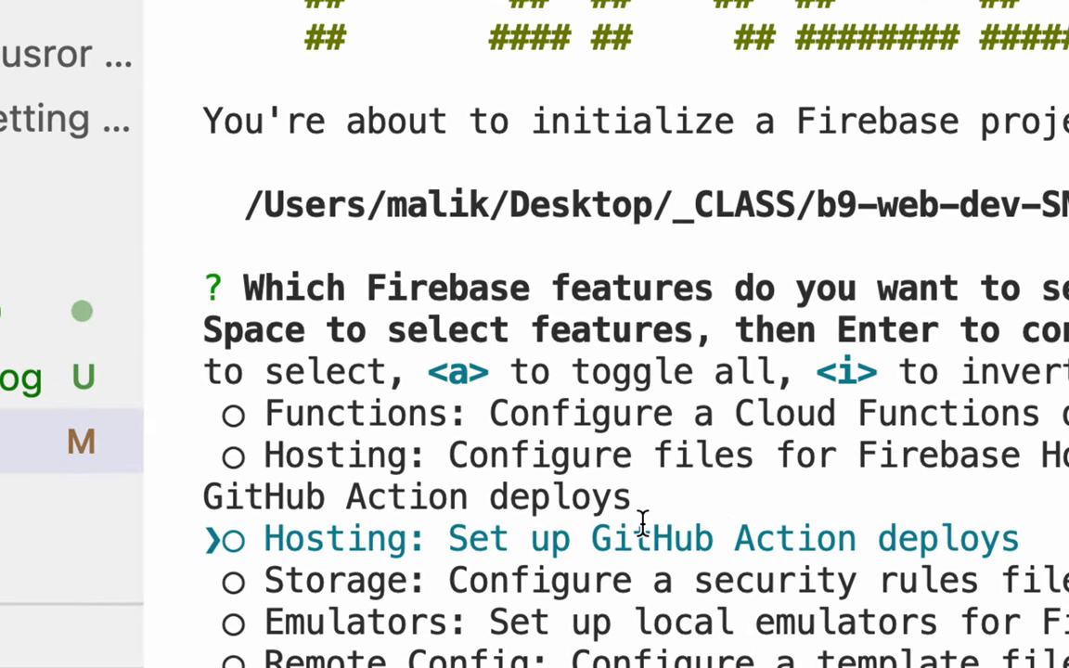
{"action": "key", "text": "Up"}
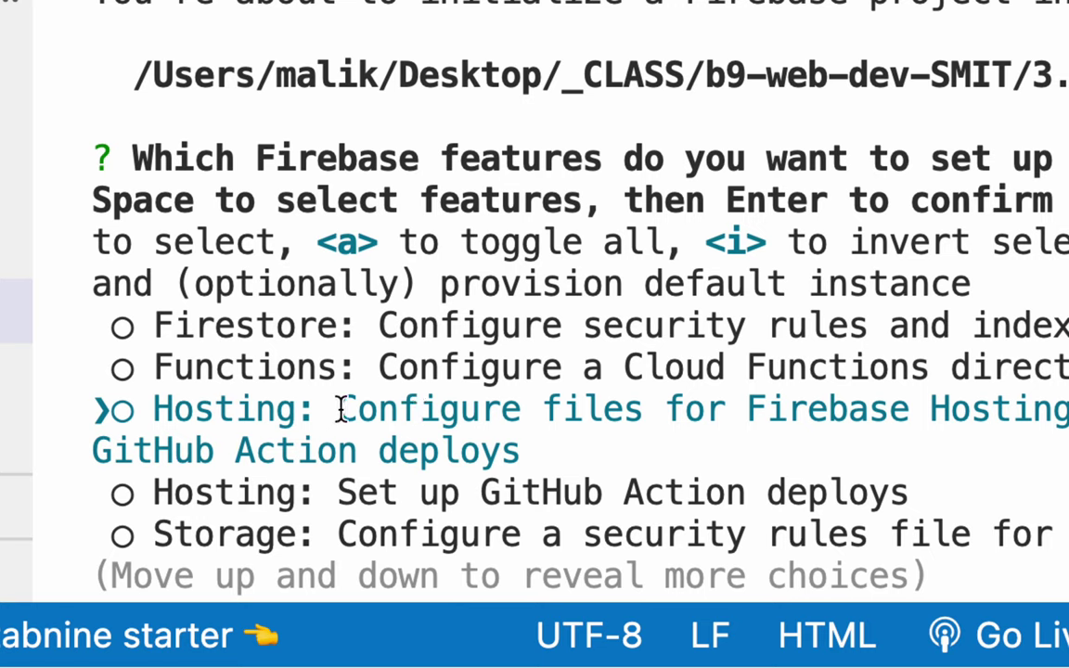
{"action": "left_click_drag", "start_coordinate": [340, 408], "coordinate": [763, 418]}
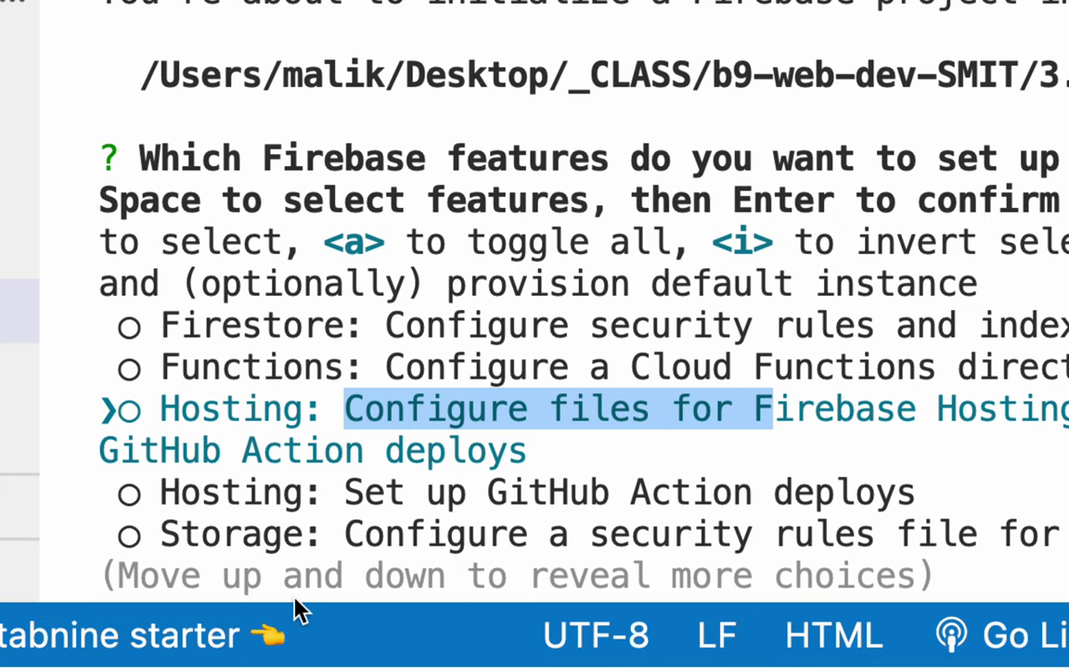
{"action": "key", "text": "space"}
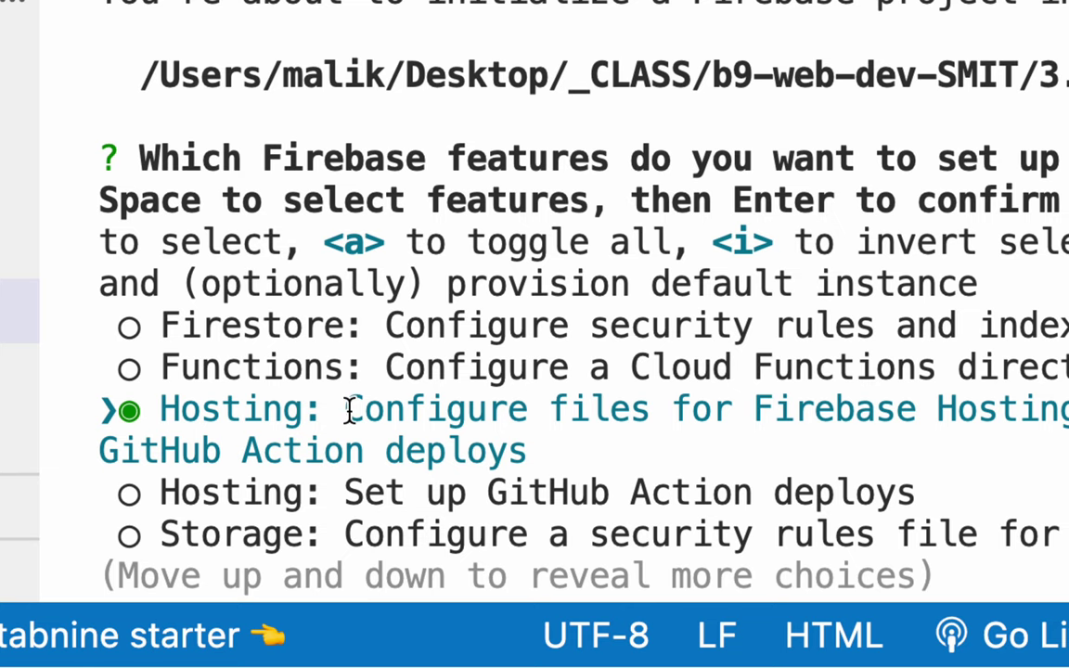
Confirm the Hosting feature selection and choose "Use an existing project" for the project setup
{"action": "key", "text": "Return"}
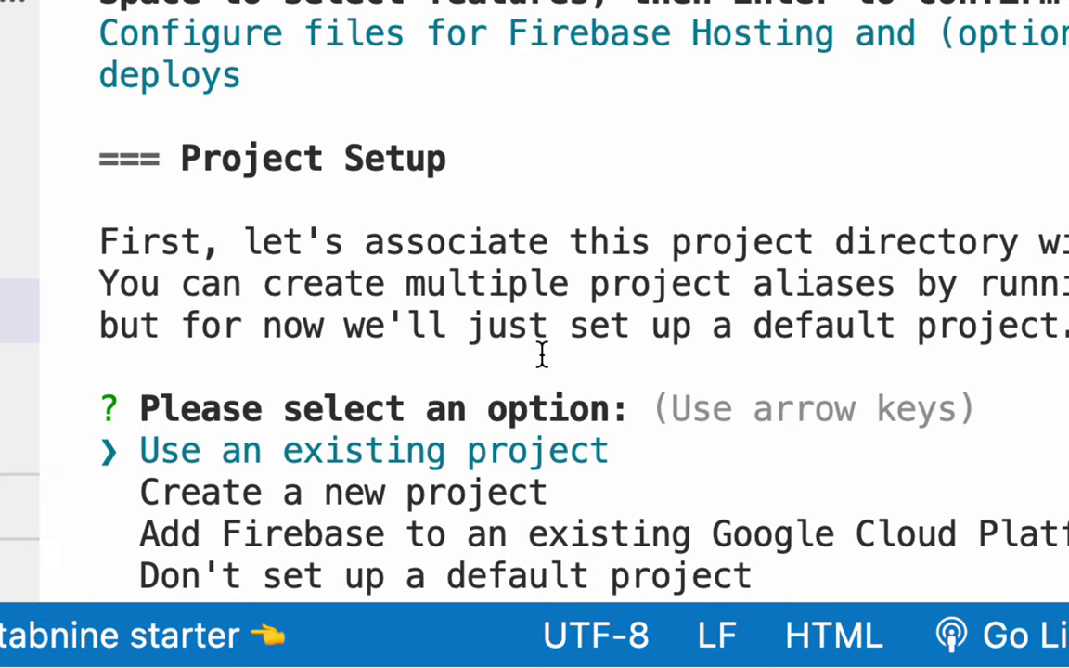
{"action": "key", "text": "Down"}
{"action": "key", "text": "Up"}
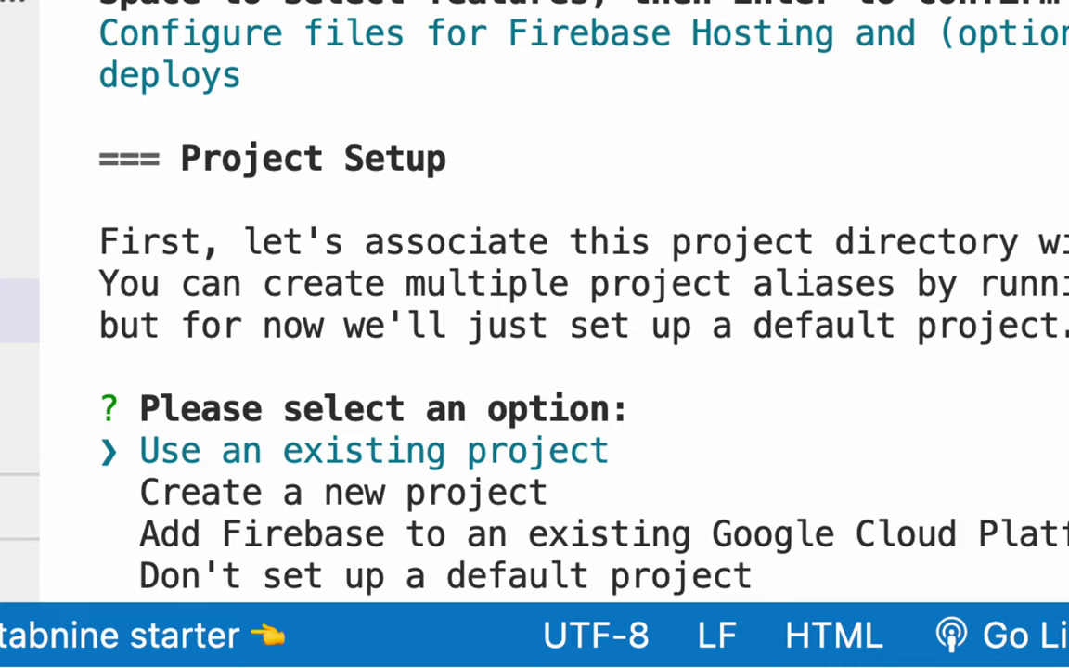
{"action": "key", "text": "Return"}
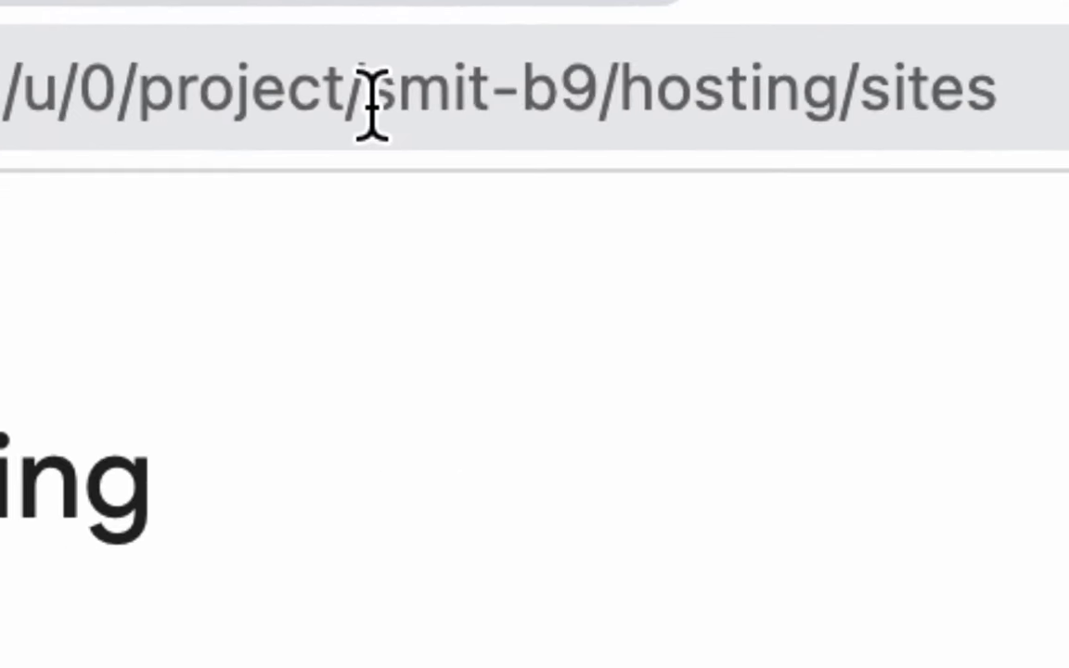
Open the project settings in the Firebase console and copy the project ID smit-b9
{"action": "left_click_drag", "start_coordinate": [372, 104], "coordinate": [592, 92]}
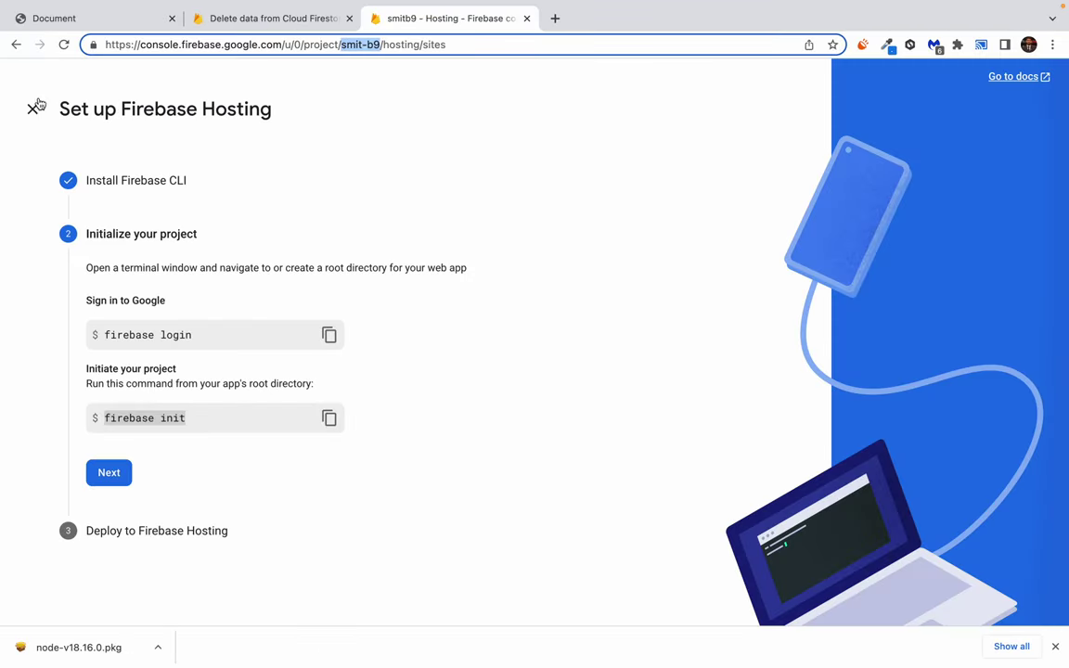
{"action": "left_click", "coordinate": [33, 107]}
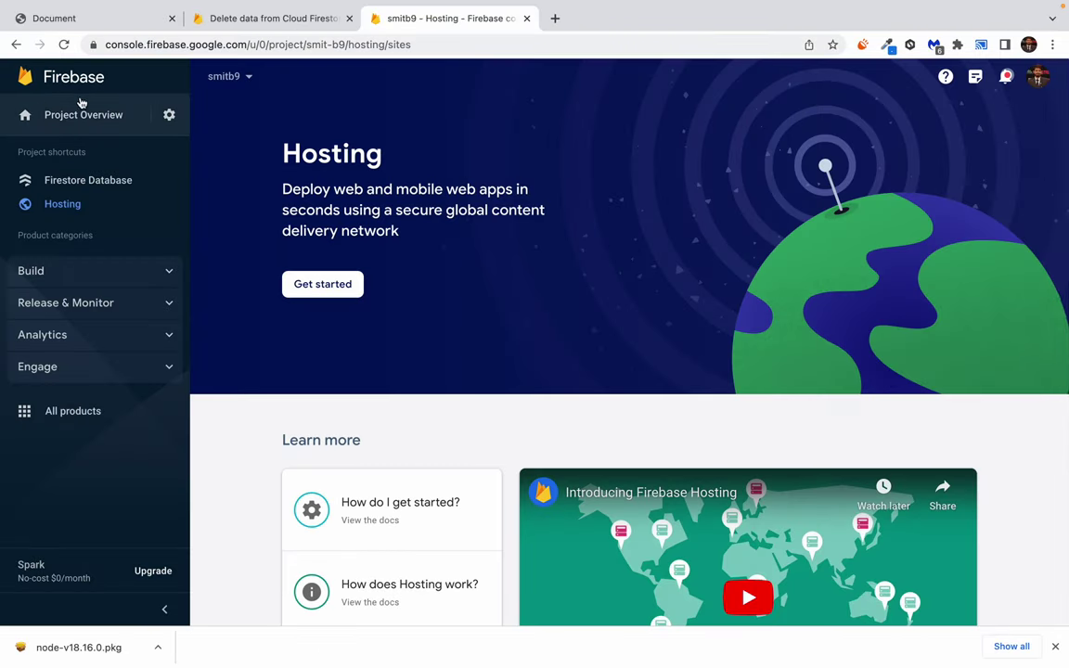
{"action": "left_click", "coordinate": [168, 116]}
{"action": "left_click", "coordinate": [236, 126]}
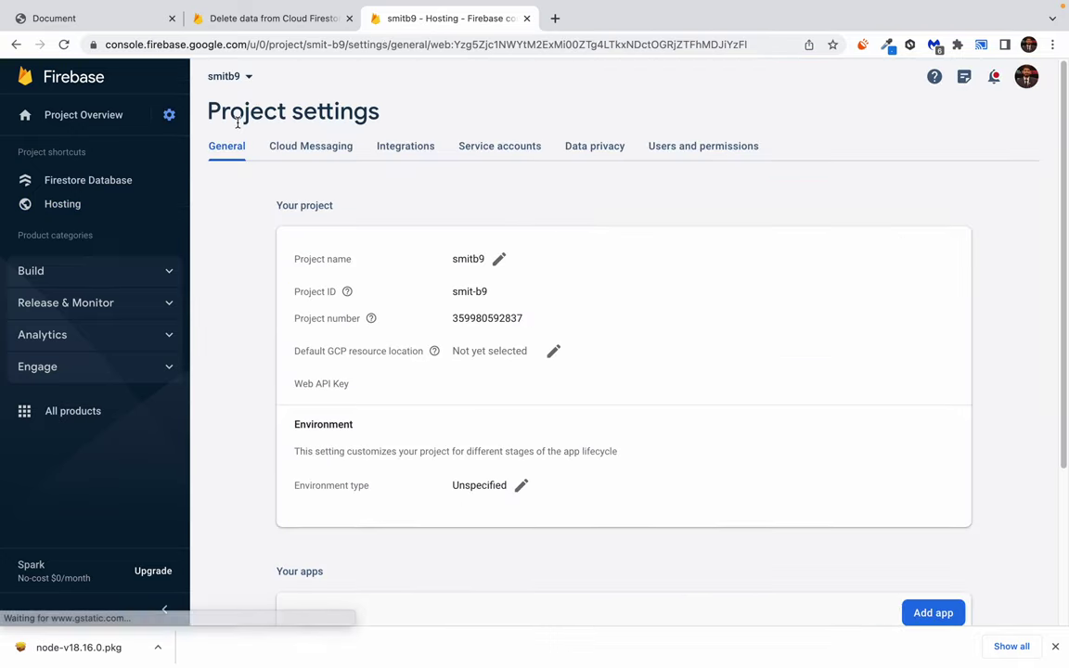
{"action": "mouse_move", "coordinate": [305, 289]}
{"action": "left_click_drag", "start_coordinate": [234, 334], "coordinate": [425, 334]}
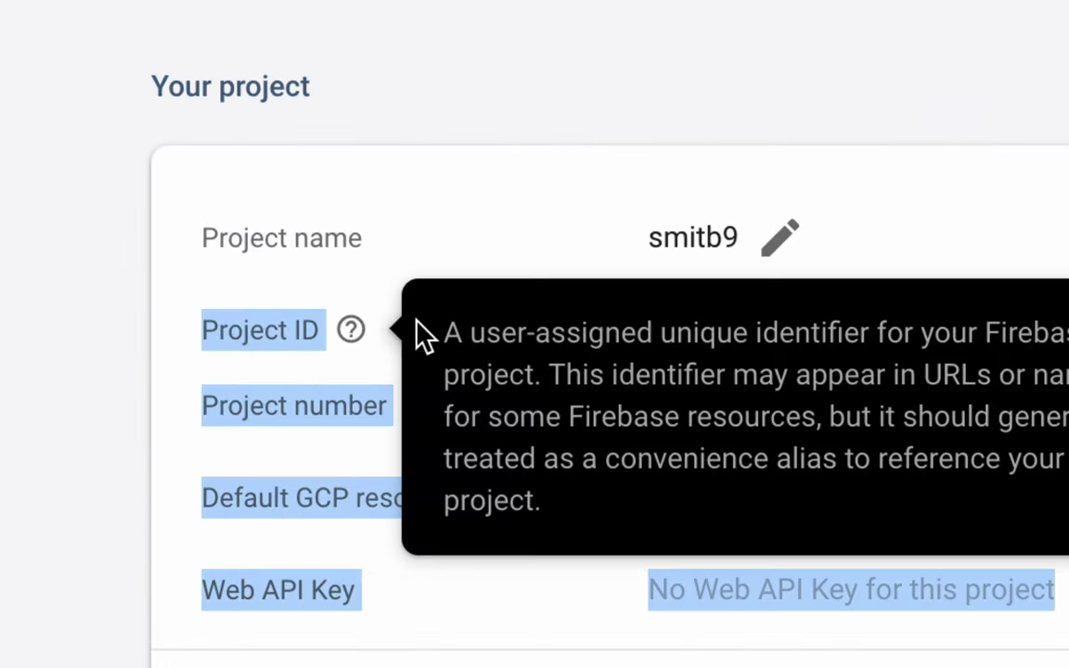
{"action": "left_click", "coordinate": [709, 351]}
{"action": "left_click_drag", "start_coordinate": [650, 330], "coordinate": [753, 334]}
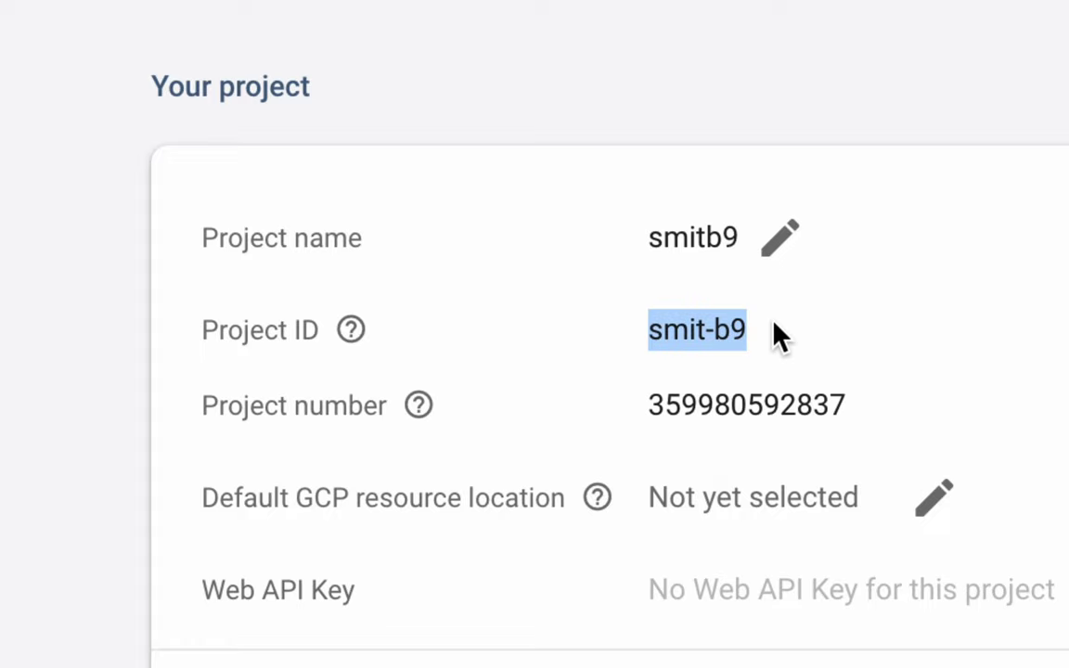
Switch to VS Code and try to paste smit-b9 as the project ID, turning off further multi-line paste warnings
{"action": "key", "text": "ctrl+Left"}
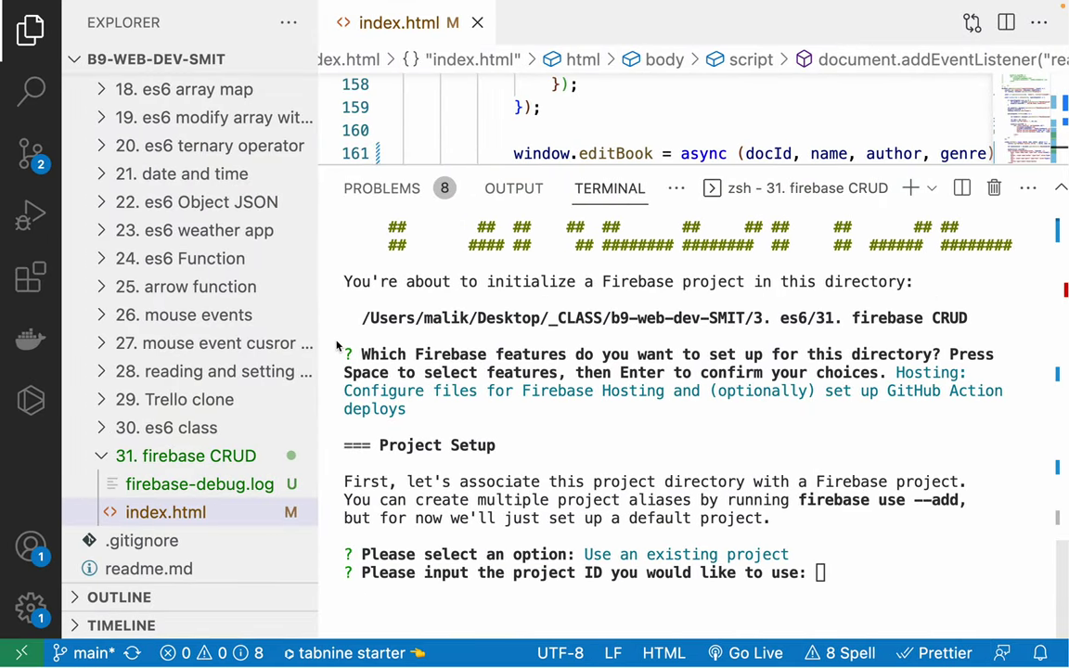
{"action": "left_click", "coordinate": [835, 573]}
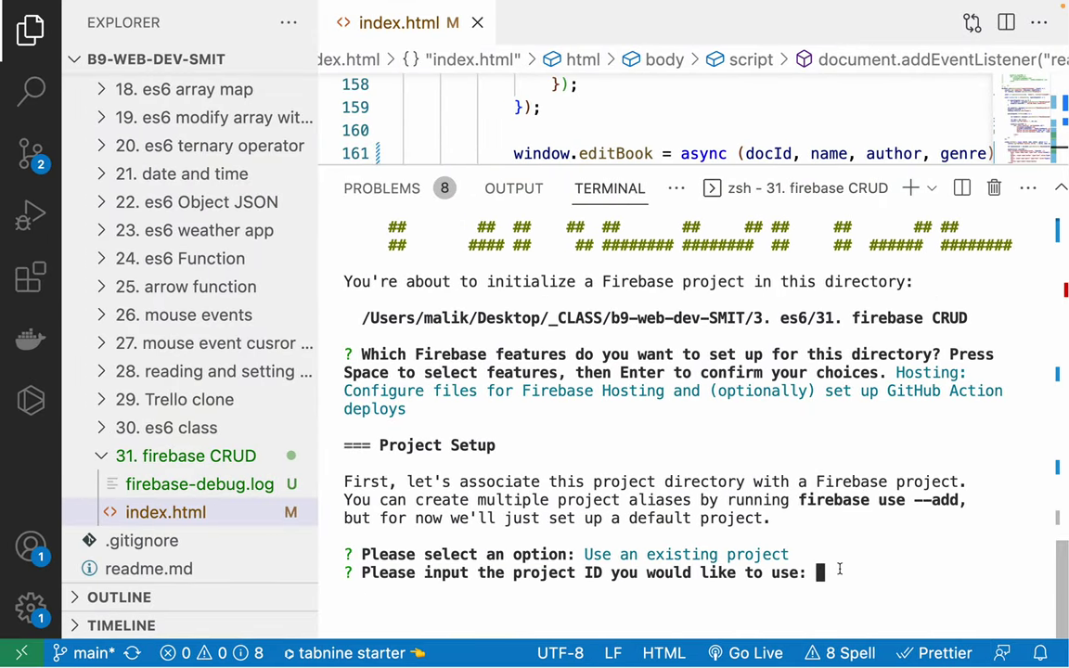
{"action": "key", "text": "super+v"}
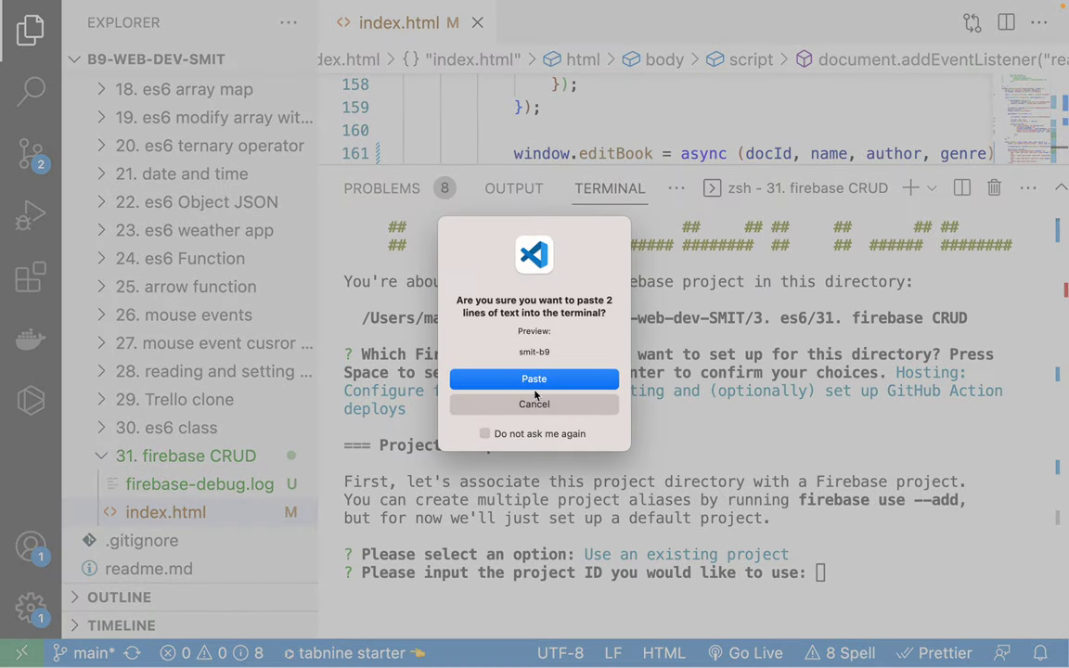
{"action": "left_click", "coordinate": [484, 434]}
{"action": "left_click", "coordinate": [543, 378]}
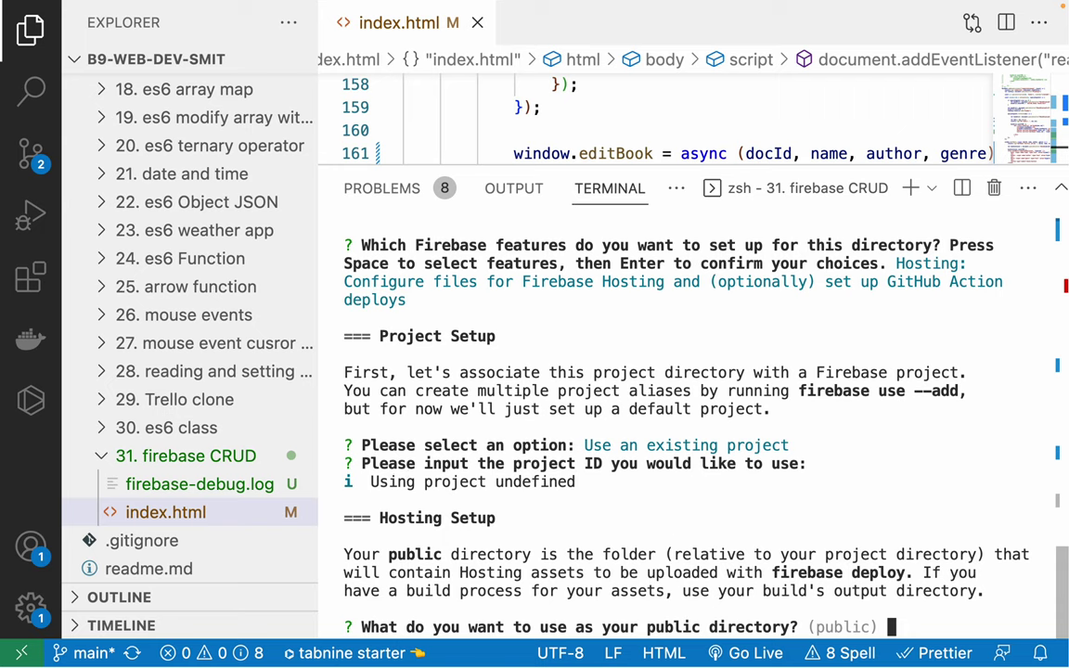
Abort the running initialization and run sudo firebase init again in the 31. firebase CRUD folder
{"action": "key", "text": "ctrl+c"}
{"action": "key", "text": "ctrl+c"}
{"action": "key", "text": "ctrl+c"}
{"action": "key", "text": "ctrl+c"}
{"action": "key", "text": "Up"}
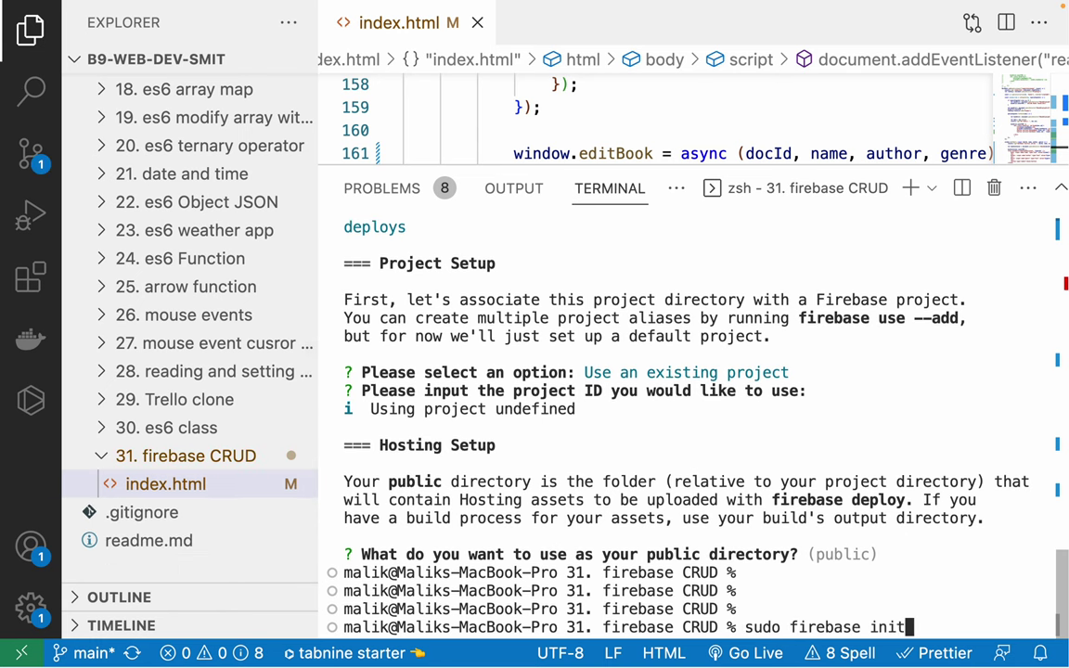
{"action": "key", "text": "Return"}
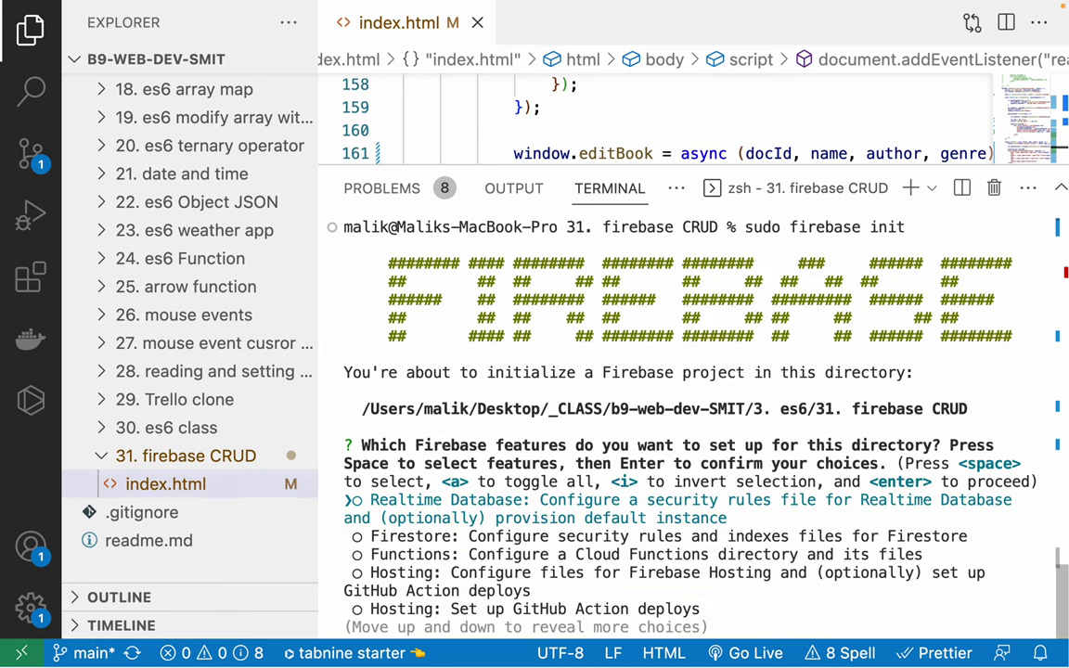
Select the feature "Hosting: Configure files for Firebase Hosting" and choose "Create a new project"
{"action": "key", "text": "Down"}
{"action": "key", "text": "Down"}
{"action": "key", "text": "Down"}
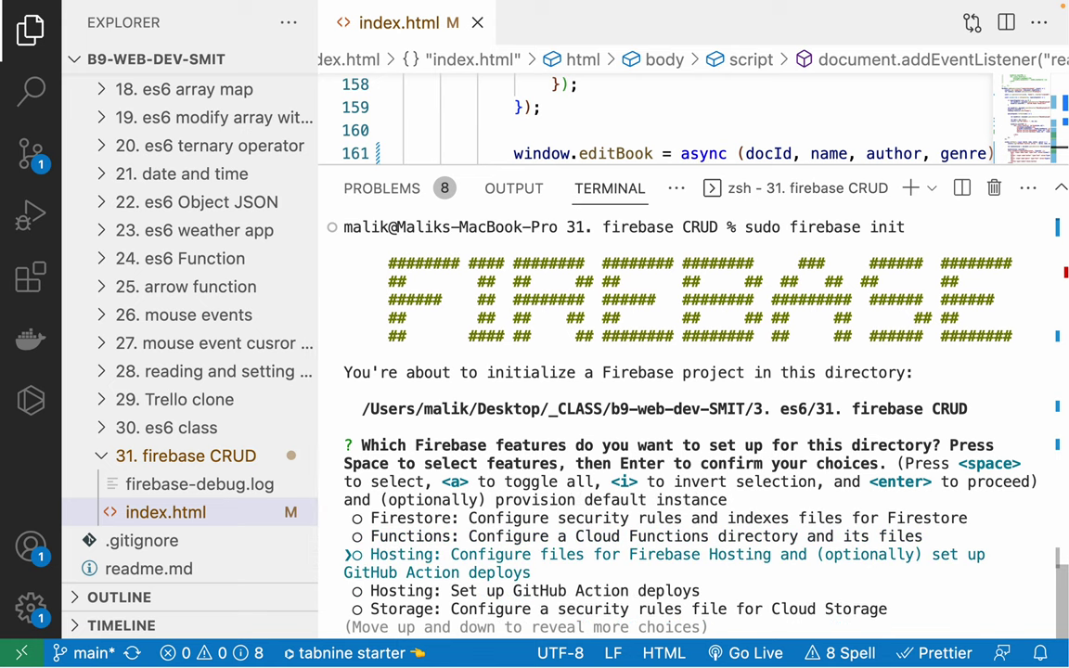
{"action": "key", "text": "space"}
{"action": "key", "text": "Return"}
{"action": "key", "text": "Down"}
{"action": "key", "text": "Return"}
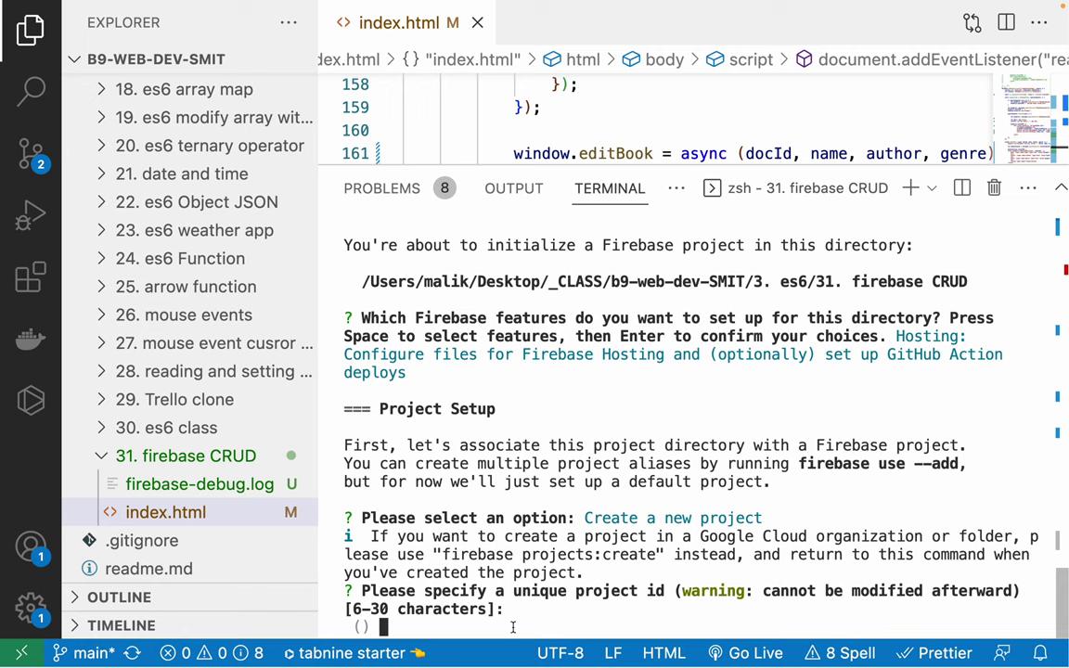
Cancel the new project's ID prompt and restart the setup with sudo firebase init
{"action": "key", "text": "BackSpace"}
{"action": "key", "text": "ctrl+c"}
{"action": "key", "text": "Return"}
{"action": "key", "text": "Return"}
{"action": "key", "text": "Return"}
{"action": "key", "text": "Up"}
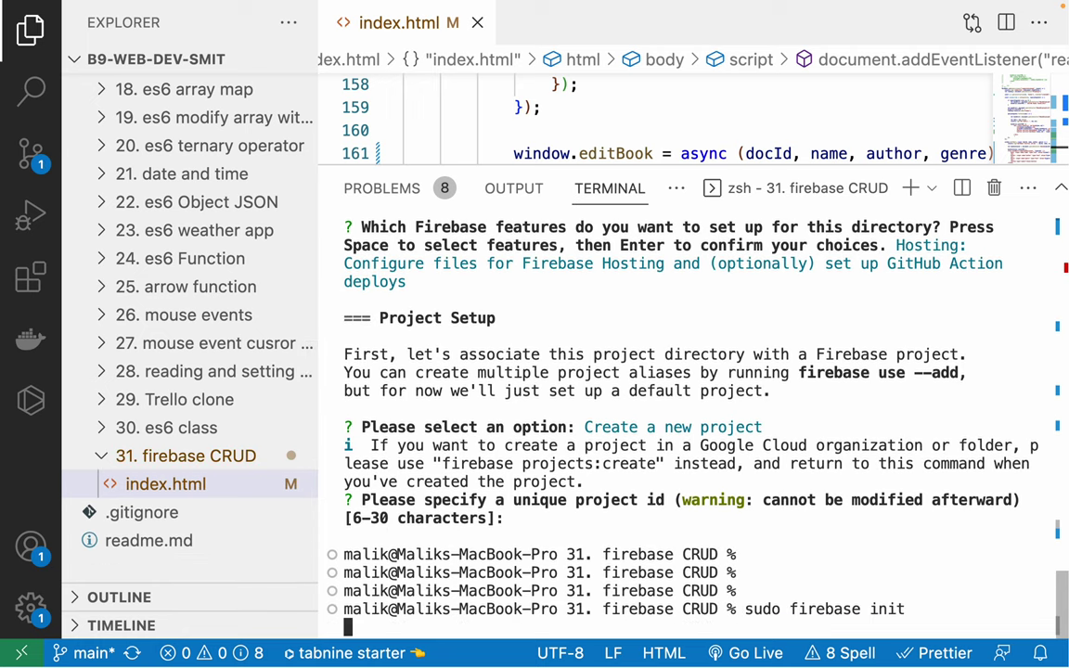
Select the feature "Hosting: Configure files for Firebase Hosting" and choose "Use an existing project"
{"action": "key", "text": "Down"}
{"action": "key", "text": "Down"}
{"action": "key", "text": "Down"}
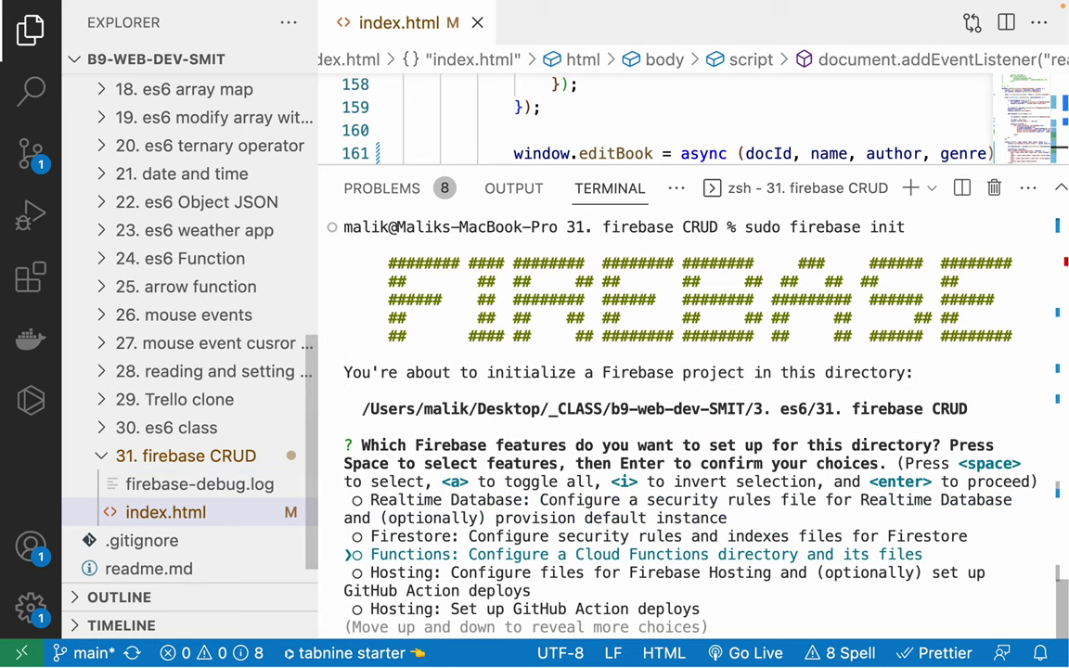
{"action": "key", "text": "space"}
{"action": "key", "text": "Return"}
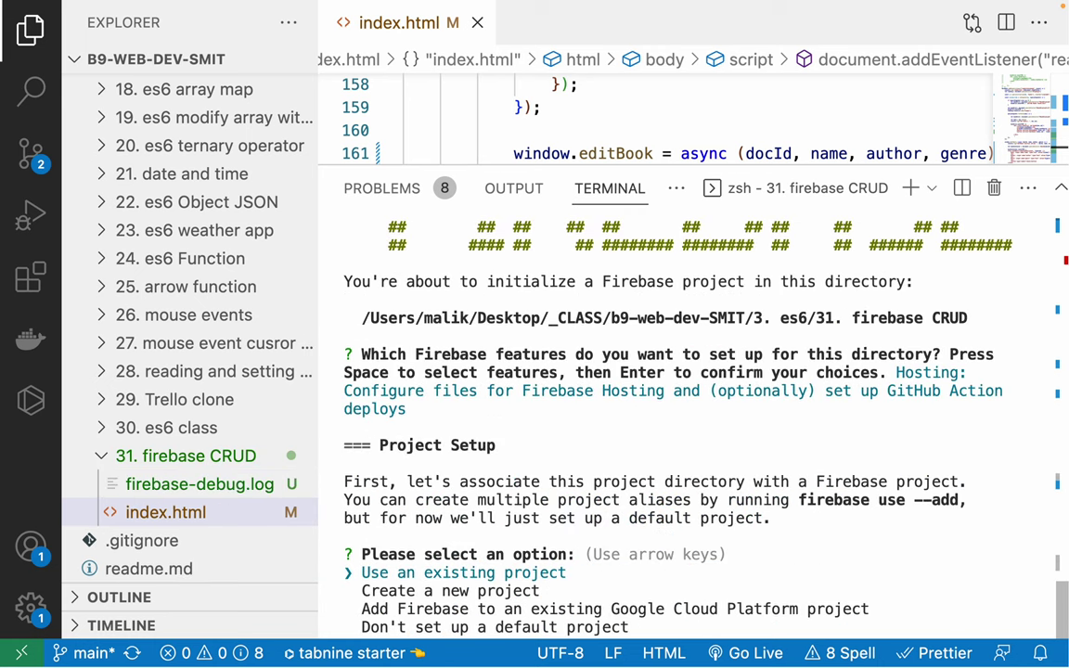
{"action": "key", "text": "Return"}
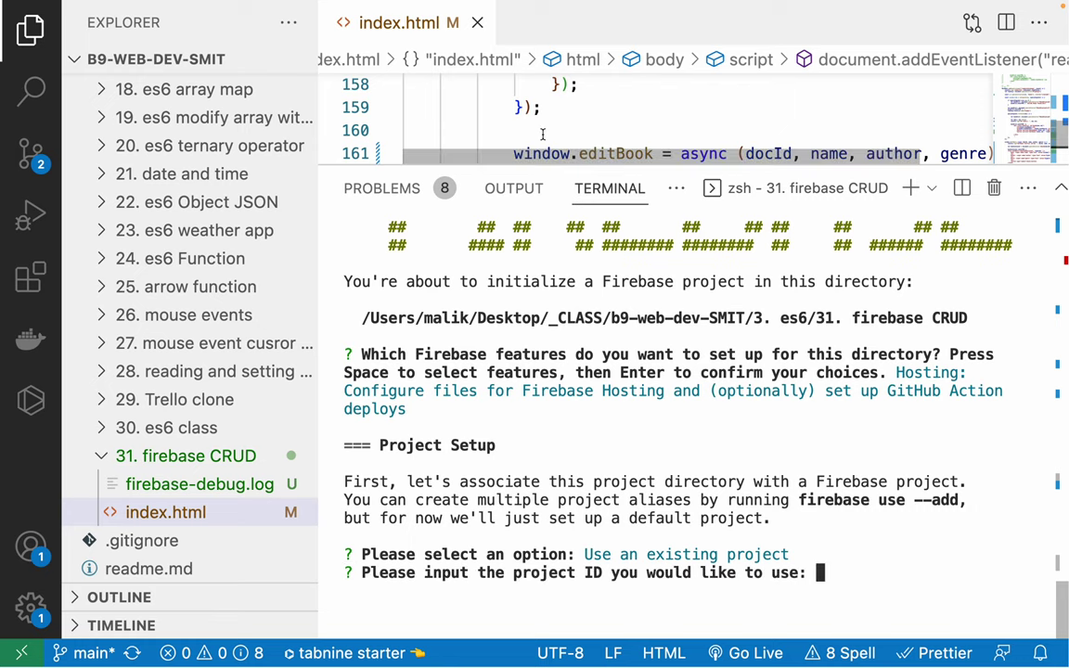
Recopy the project ID as a single line via the browser's address bar and submit smit-b9 at the terminal's project ID prompt
{"action": "key", "text": "super+Tab"}
{"action": "left_click", "coordinate": [395, 44]}
{"action": "key", "text": "ctrl+v"}
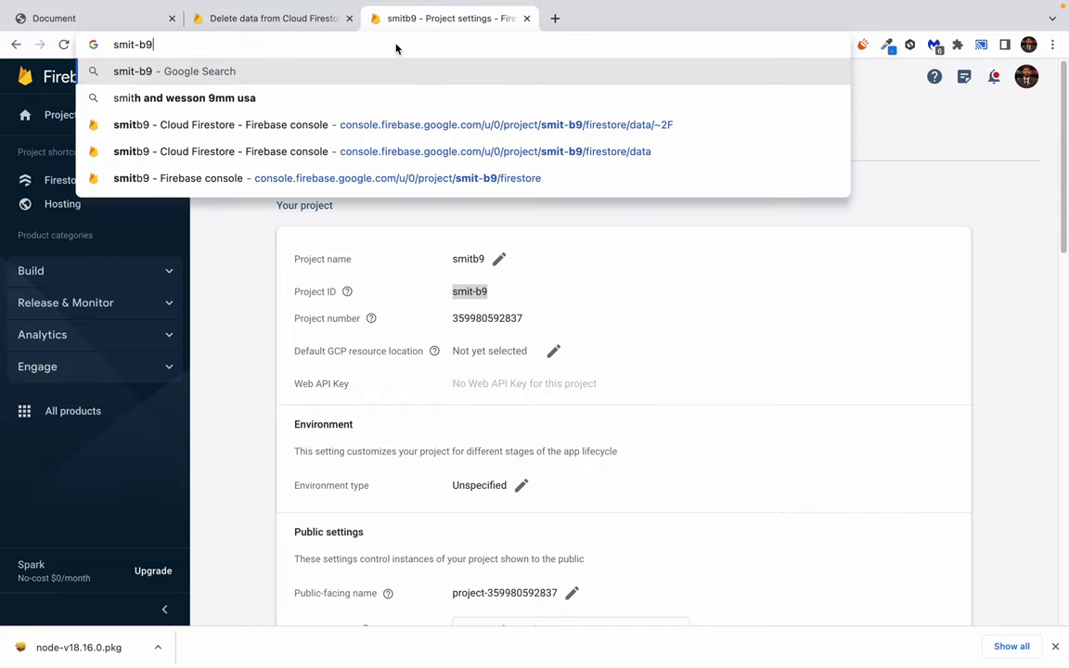
{"action": "key", "text": "ctrl+a"}
{"action": "key", "text": "super+Tab"}
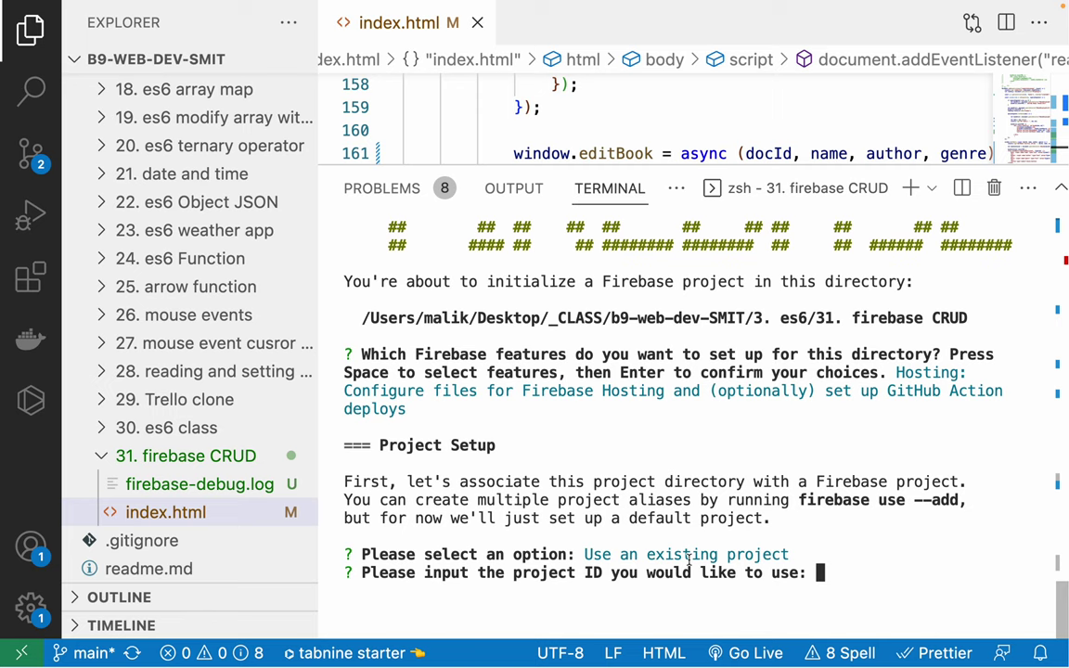
{"action": "key", "text": "ctrl+v"}
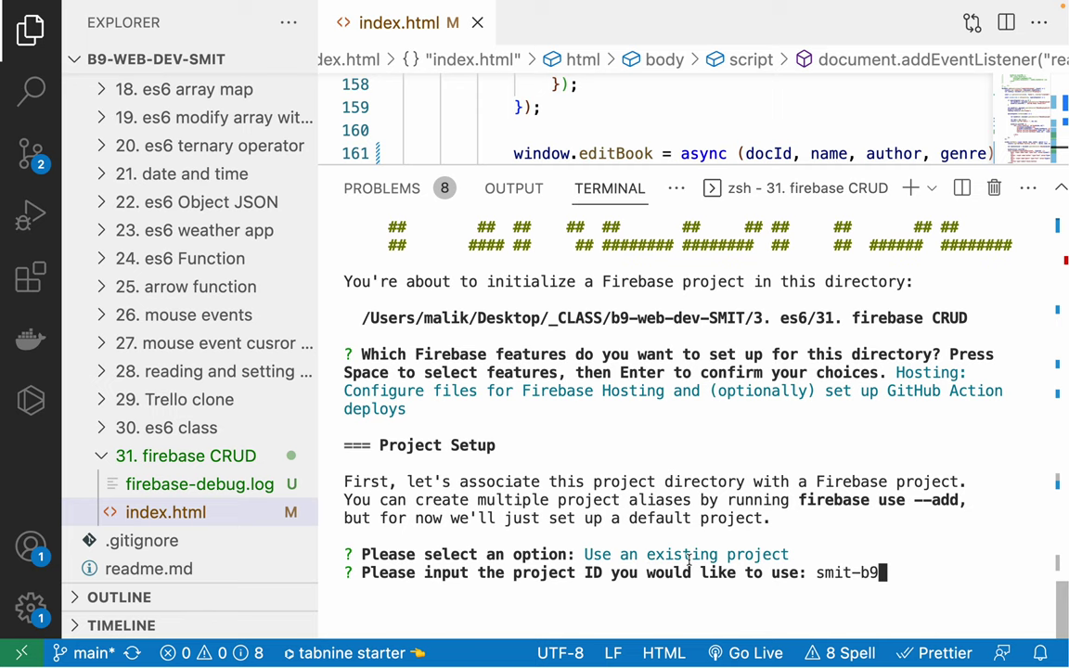
{"action": "key", "text": "Return"}
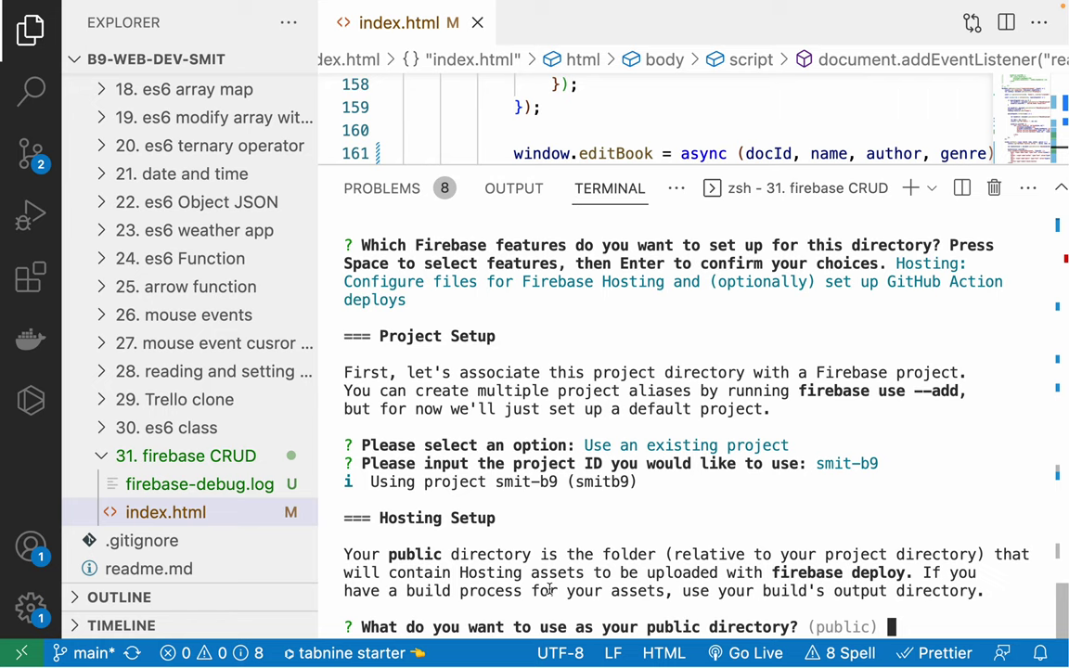
Set the public directory to ./ and decline the single-page app, automatic GitHub deploys and overwriting of index.html
{"action": "type", "text": "./"}
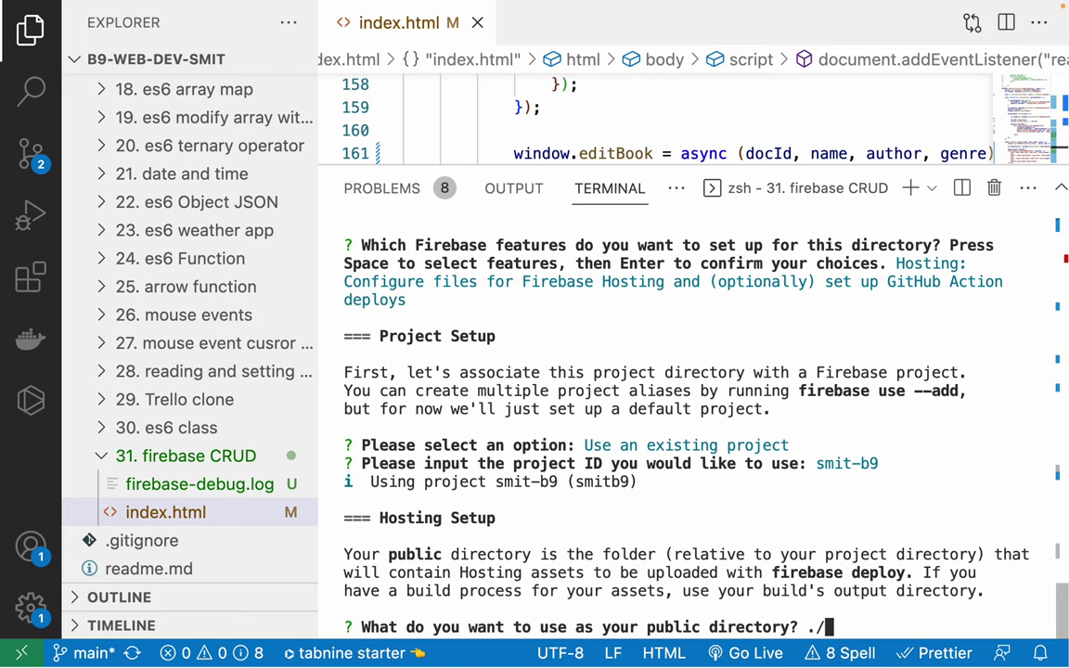
{"action": "key", "text": "Return"}
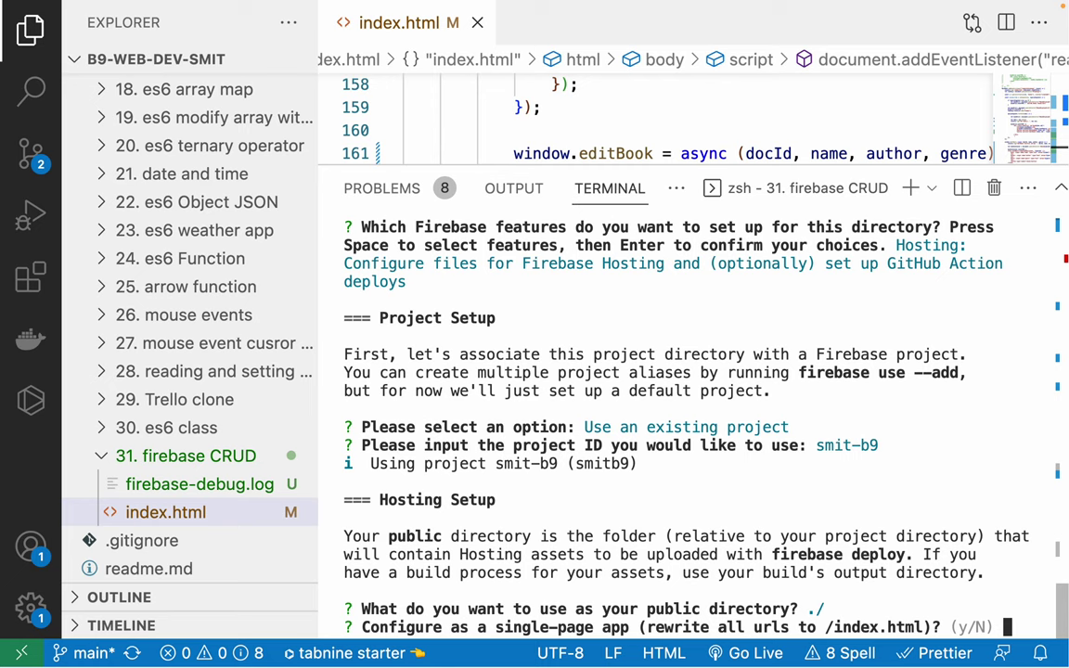
{"action": "key", "text": "Return"}
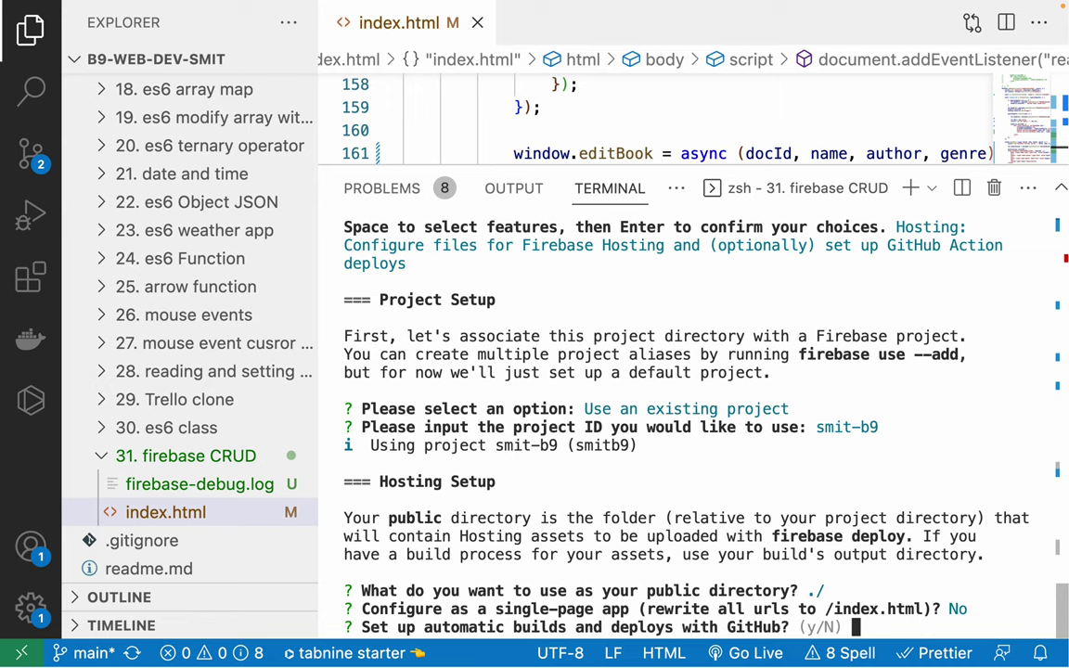
{"action": "key", "text": "Return"}
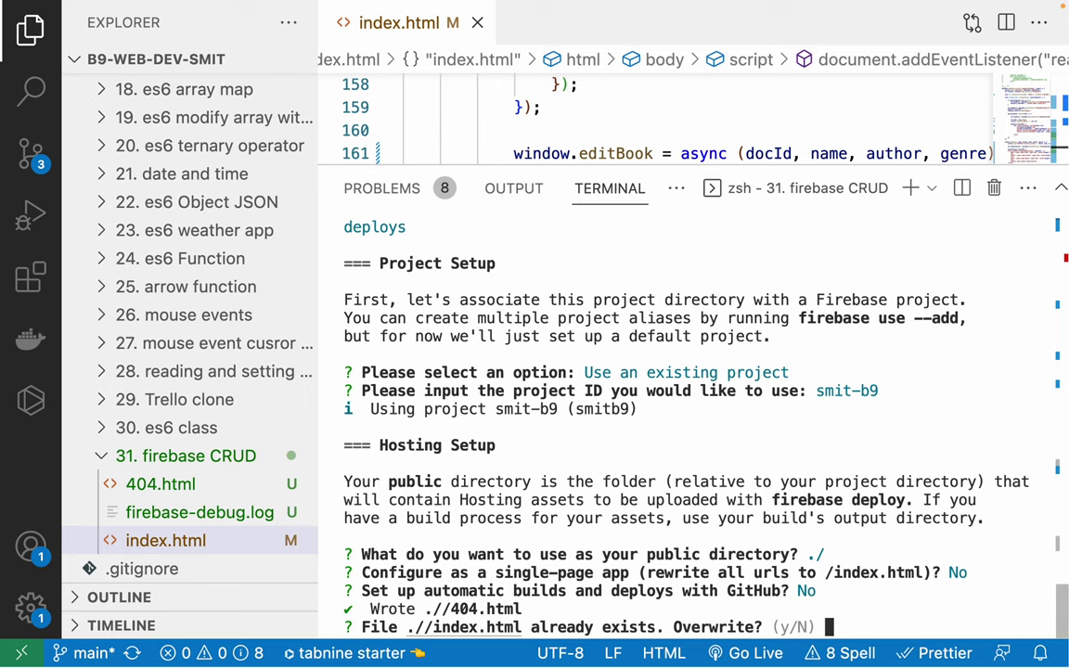
{"action": "key", "text": "Return"}
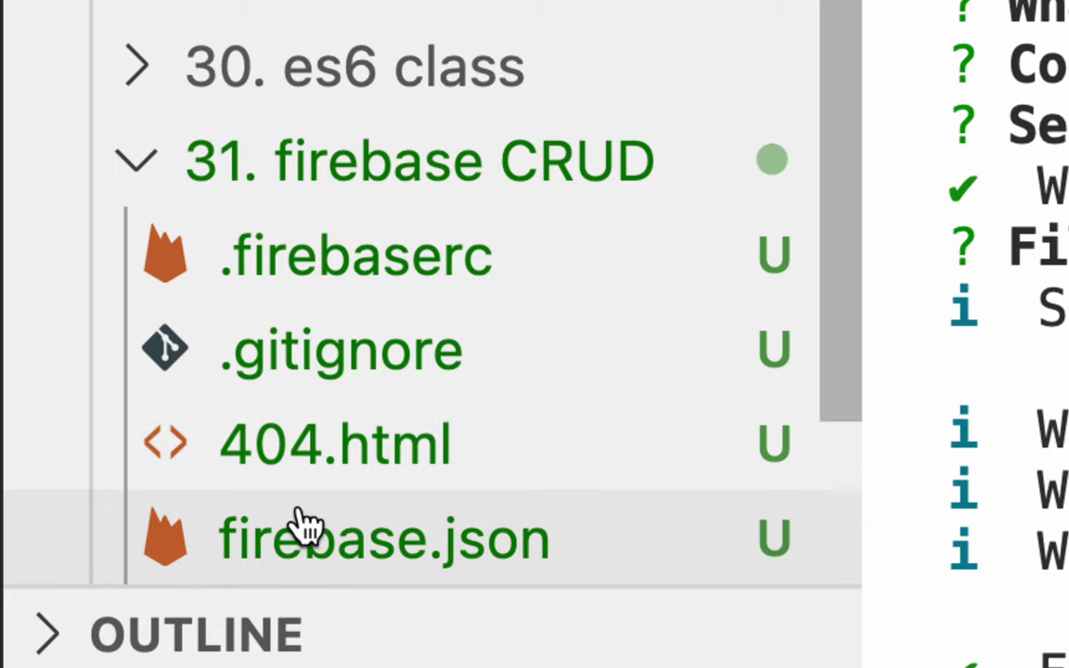
Examine the generated files in the 31. firebase CRUD folder and review the code of 404.html in an enlarged editor
{"action": "scroll", "coordinate": [306, 523], "scroll_direction": "down", "scroll_amount": 5}
{"action": "scroll", "coordinate": [313, 381], "scroll_direction": "up", "scroll_amount": 4}
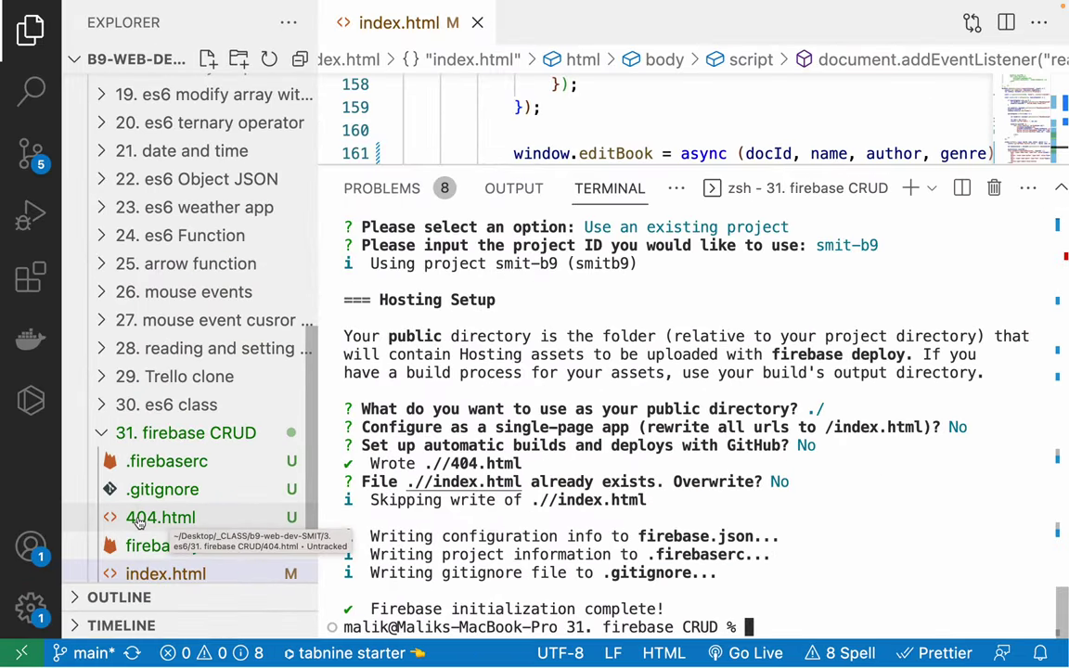
{"action": "left_click", "coordinate": [137, 520]}
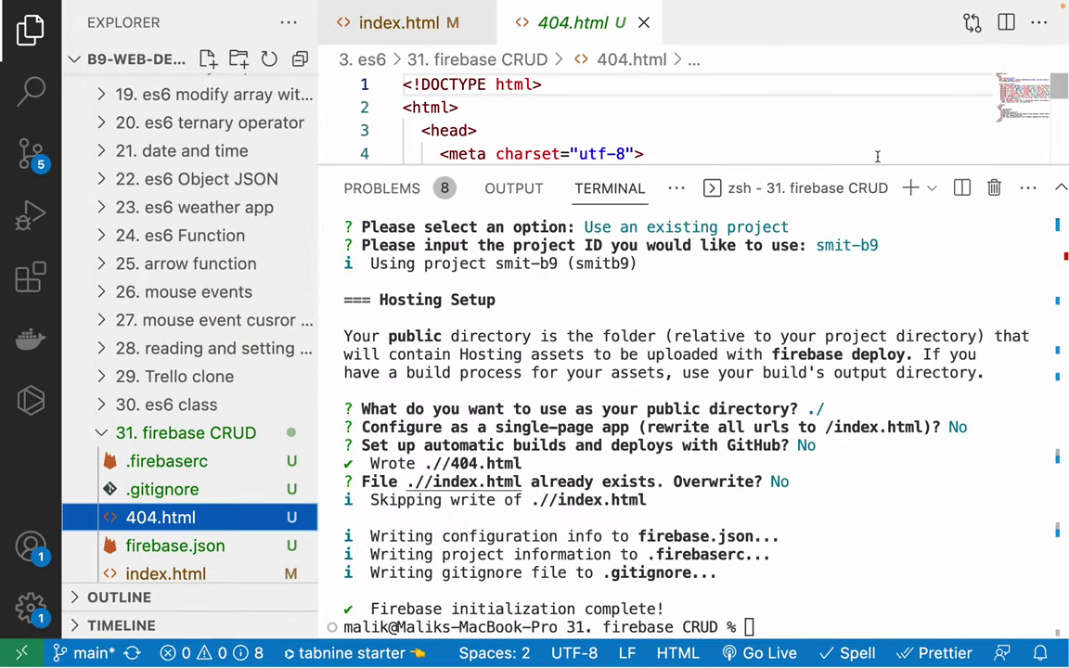
{"action": "left_click_drag", "start_coordinate": [877, 159], "coordinate": [835, 538]}
{"action": "scroll", "coordinate": [590, 316], "scroll_direction": "down", "scroll_amount": 5}
{"action": "scroll", "coordinate": [590, 316], "scroll_direction": "up", "scroll_amount": 5}
Copy the path of 404.html, preview the page in a new browser tab and return to VS Code
{"action": "right_click", "coordinate": [572, 22]}
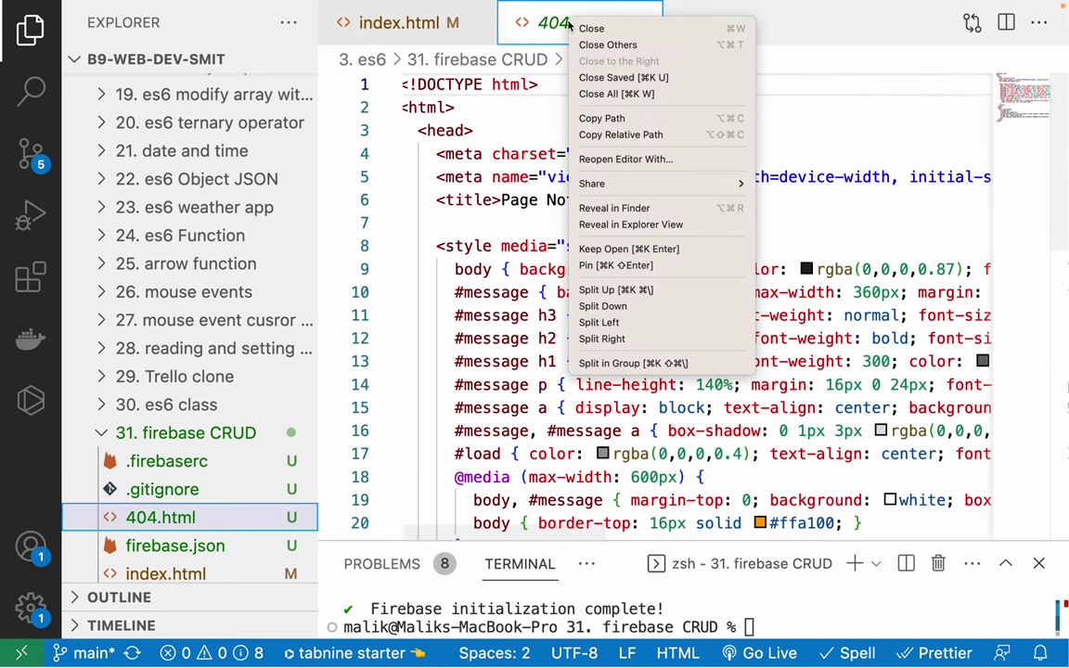
{"action": "left_click", "coordinate": [604, 119]}
{"action": "key", "text": "super+Tab"}
{"action": "left_click", "coordinate": [555, 19]}
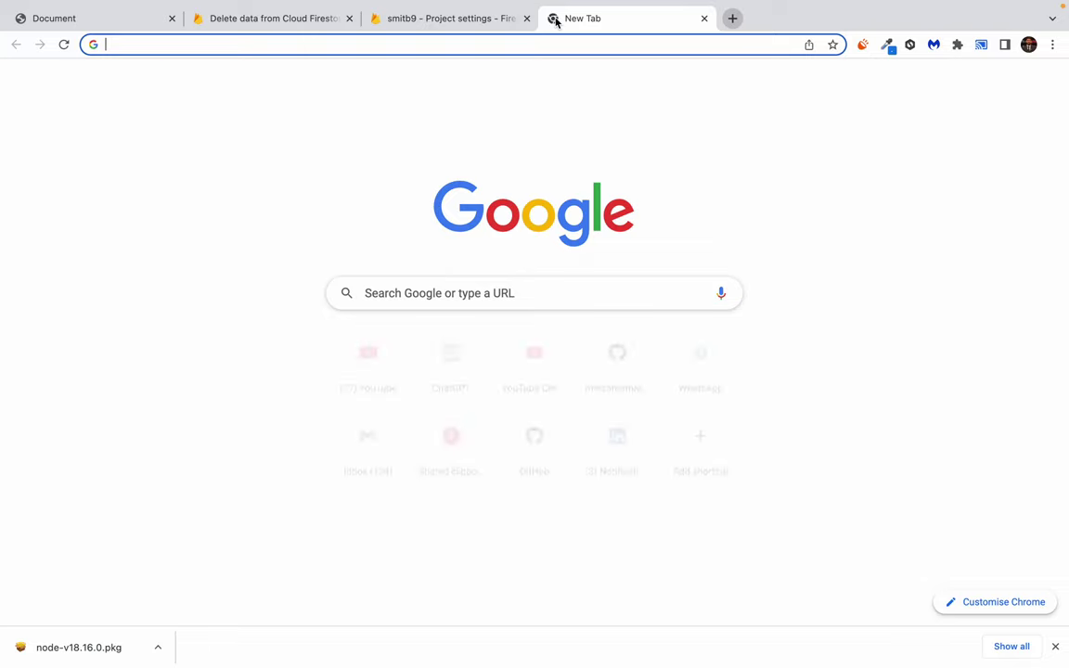
{"action": "key", "text": "super+v"}
{"action": "key", "text": "Return"}
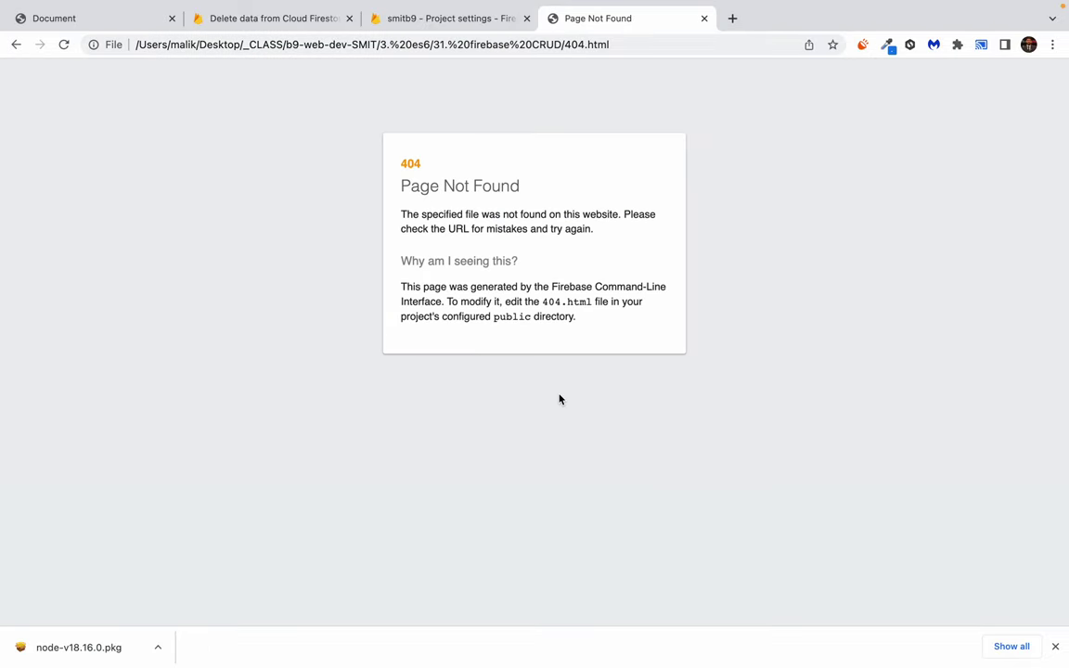
{"action": "key", "text": "super+Tab"}
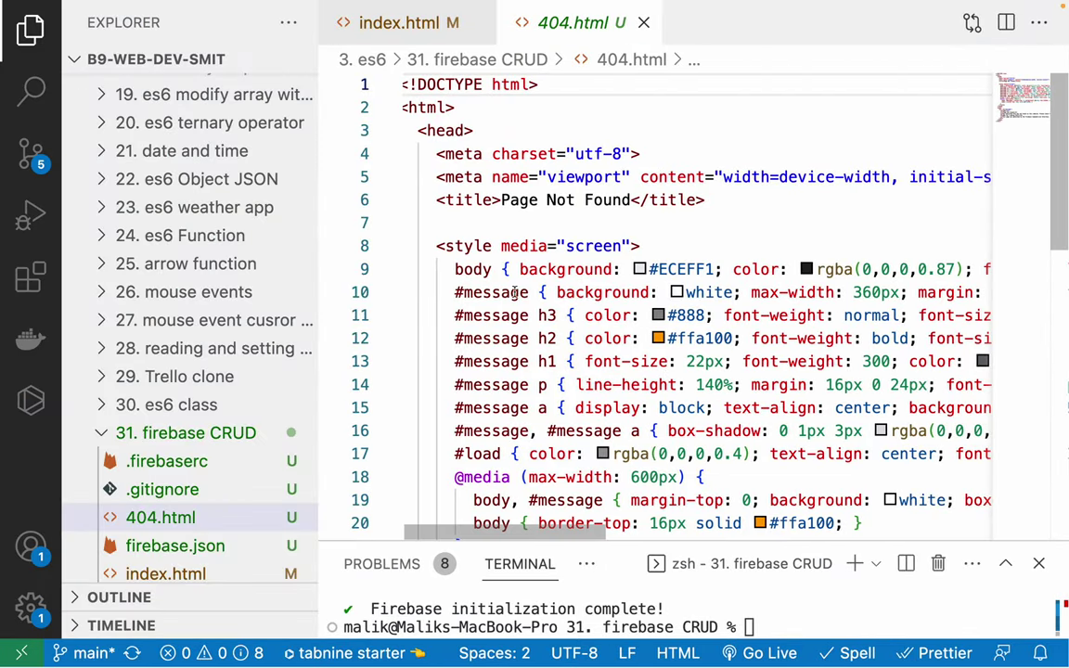
Replace all code in 404.html with an HTML boilerplate and add an h1 reading "this is 404 page" to the body
{"action": "key", "text": "super+a"}
{"action": "key", "text": "BackSpace"}
{"action": "type", "text": "!"}
{"action": "key", "text": "Tab"}
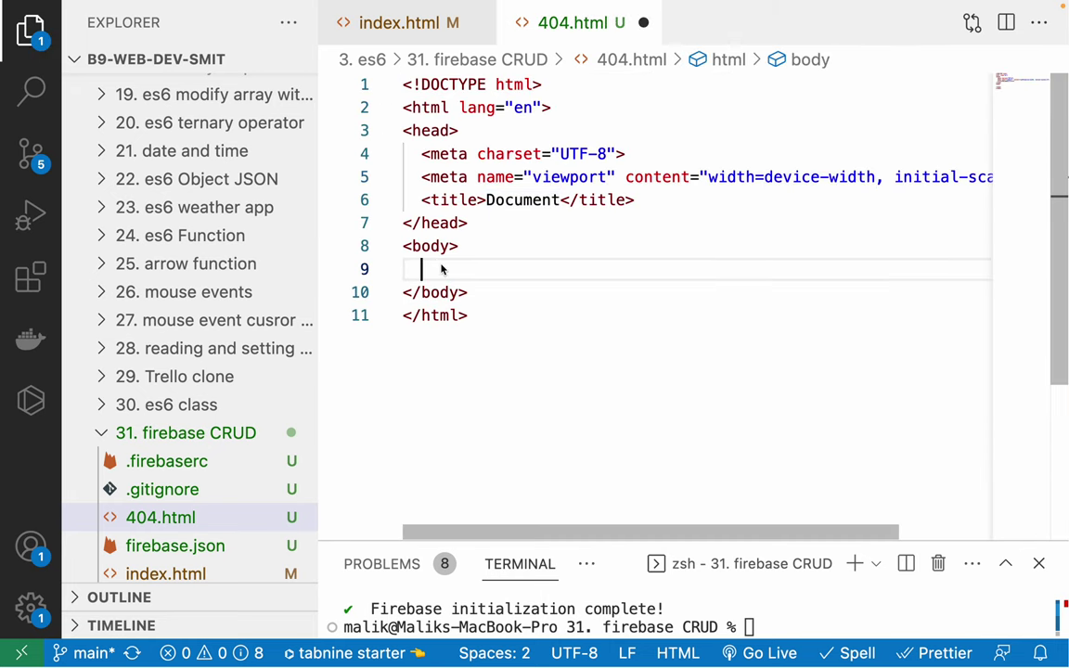
{"action": "type", "text": "h1"}
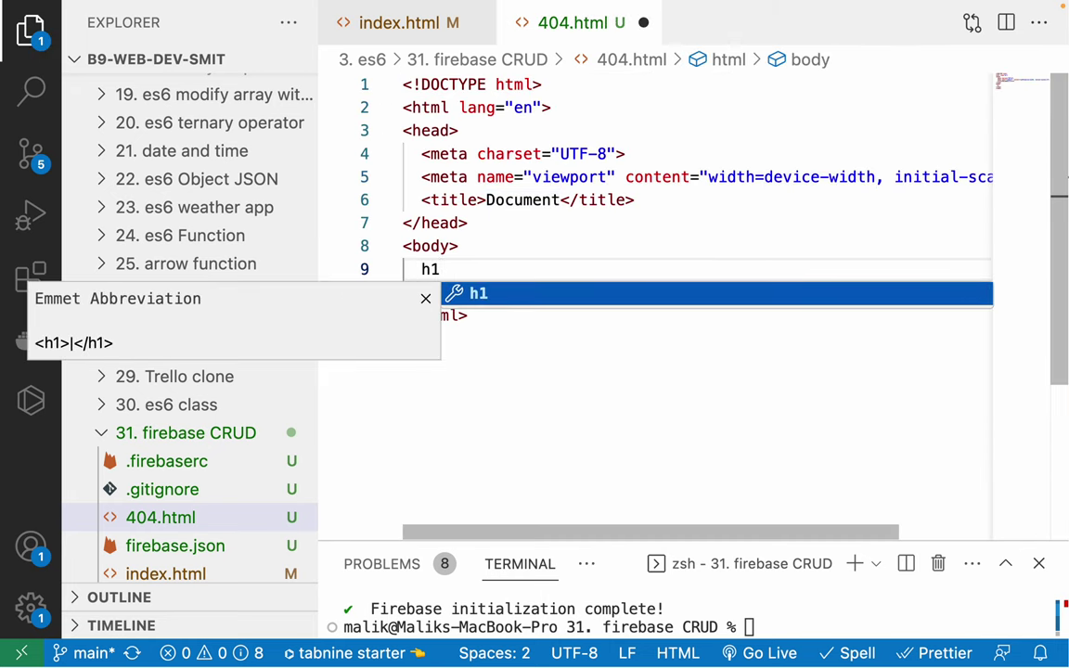
{"action": "key", "text": "Tab"}
{"action": "type", "text": "this is "}
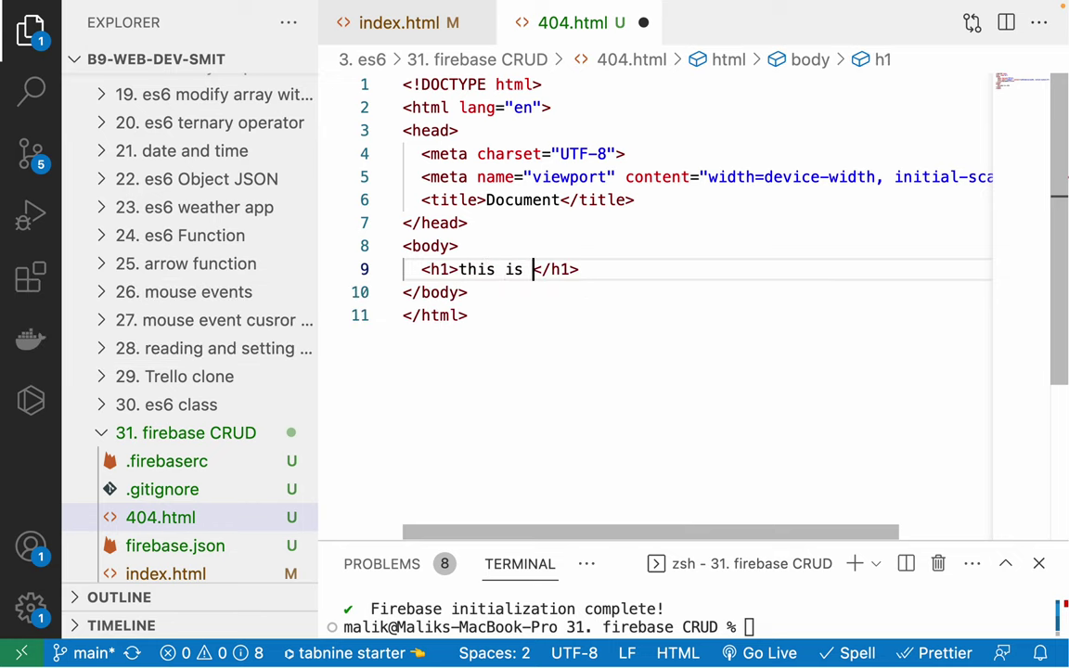
{"action": "type", "text": "404 page"}
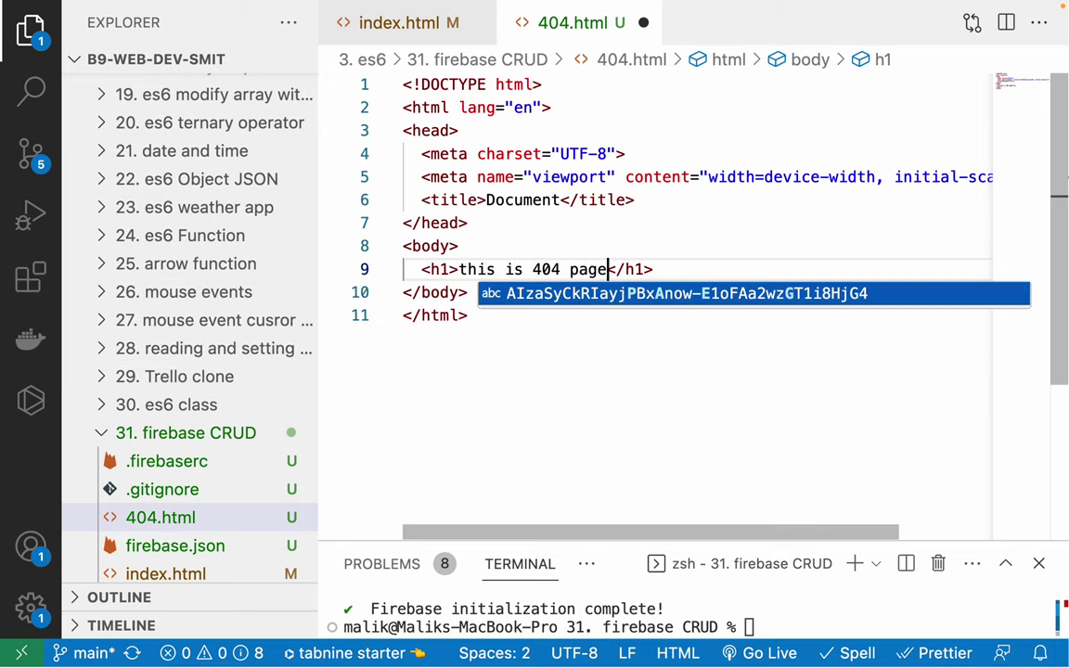
Add an h2 reading "page not found" below the h1 and try to save 404.html
{"action": "key", "text": "super+Return"}
{"action": "type", "text": "h2"}
{"action": "key", "text": "Tab"}
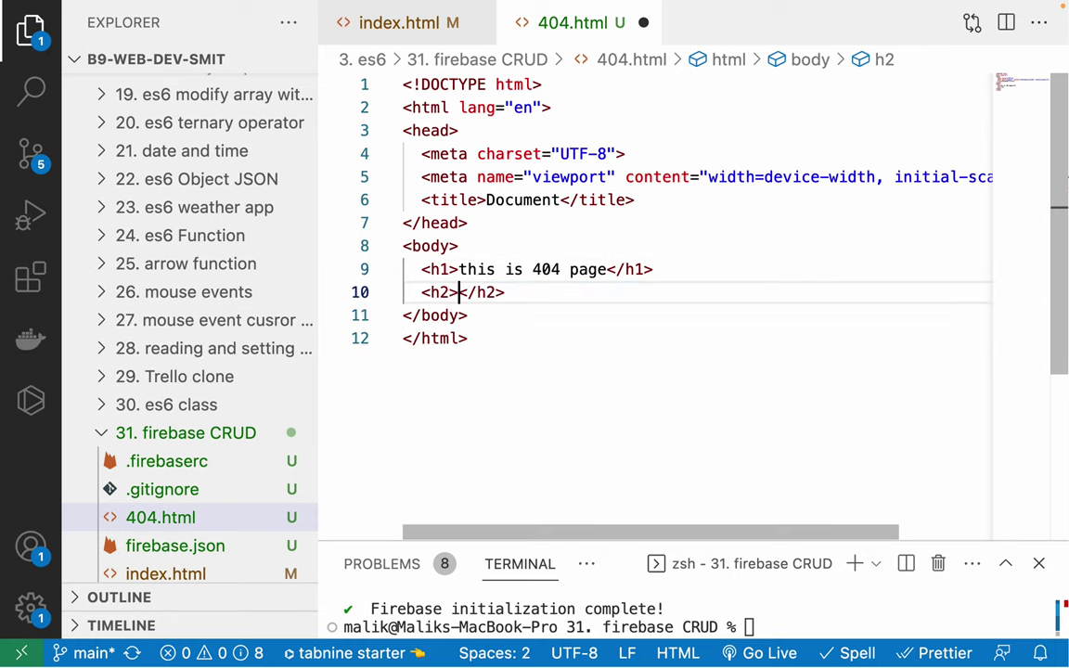
{"action": "type", "text": "page not foun"}
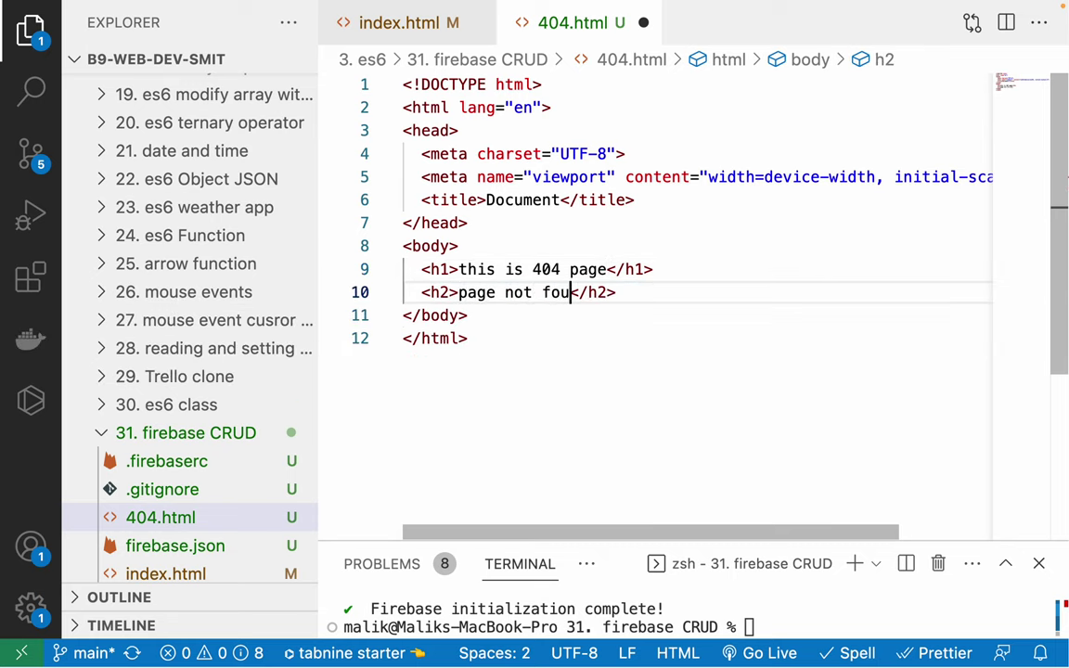
{"action": "type", "text": "d"}
{"action": "key", "text": "super+s"}
Try to save 404.html as superuser, entering the account password, and retry the save
{"action": "left_click", "coordinate": [494, 223]}
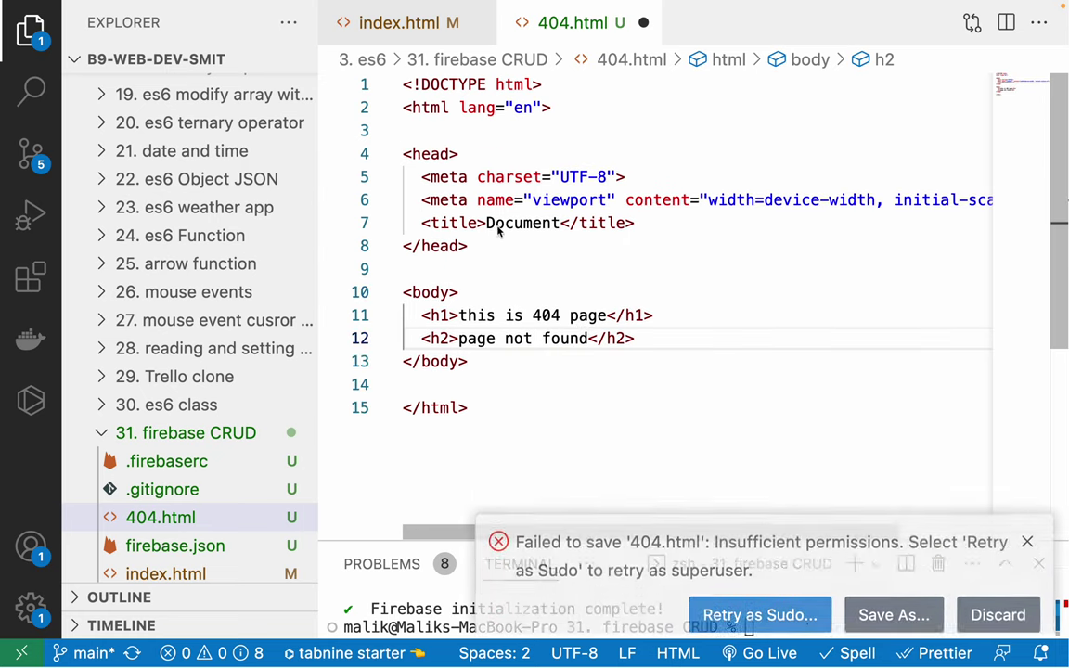
{"action": "left_click", "coordinate": [579, 126]}
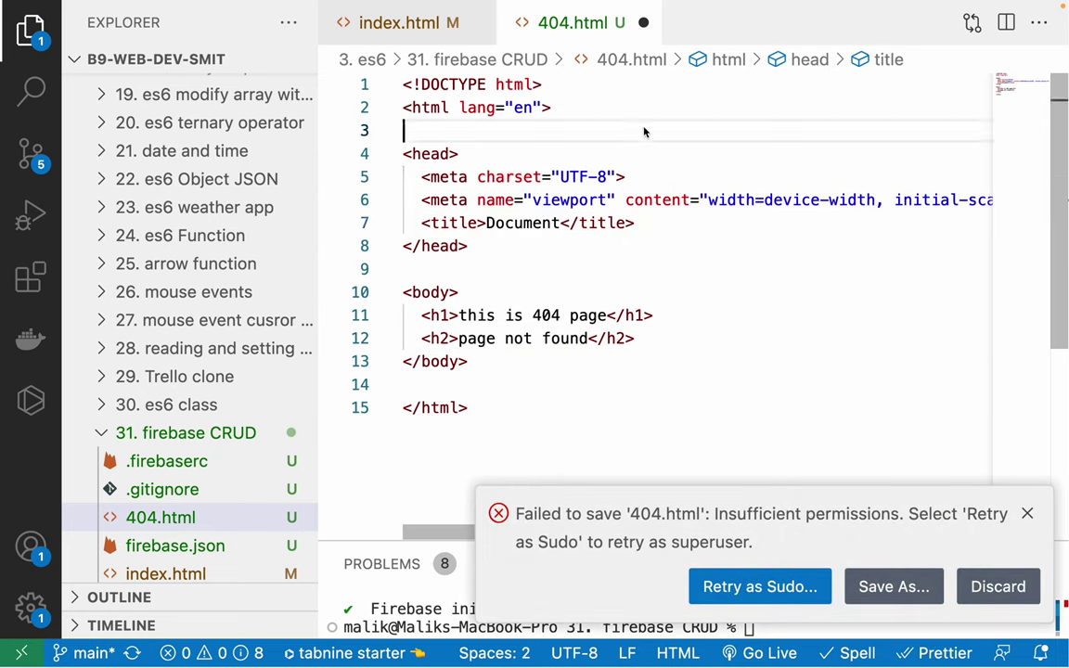
{"action": "left_click", "coordinate": [783, 587]}
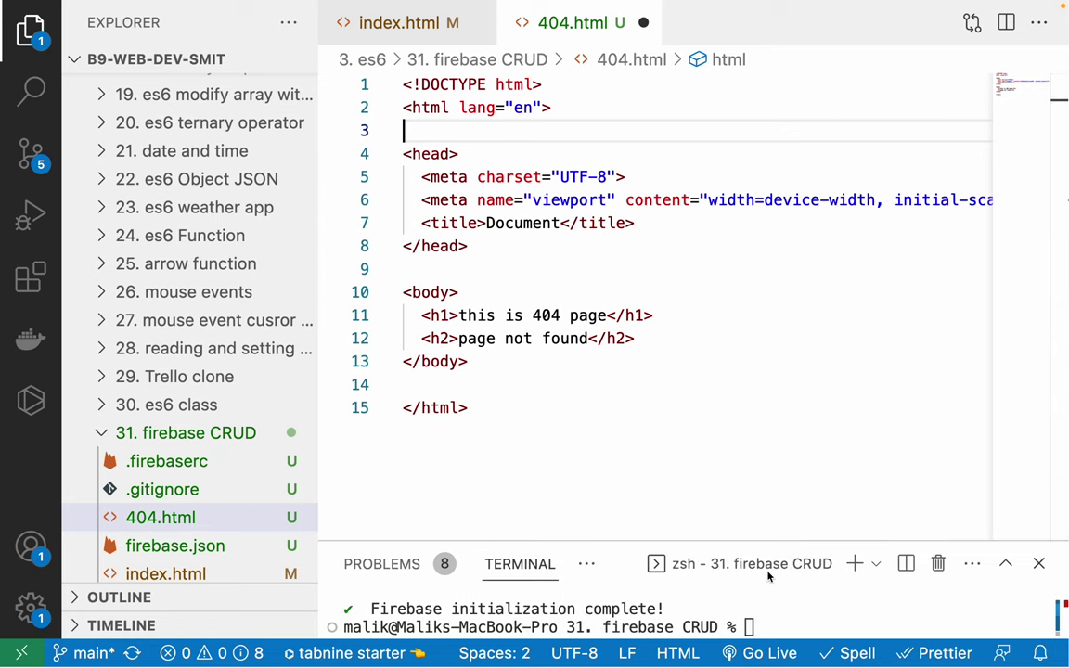
{"action": "type", "text": "•"}
{"action": "key", "text": "Return"}
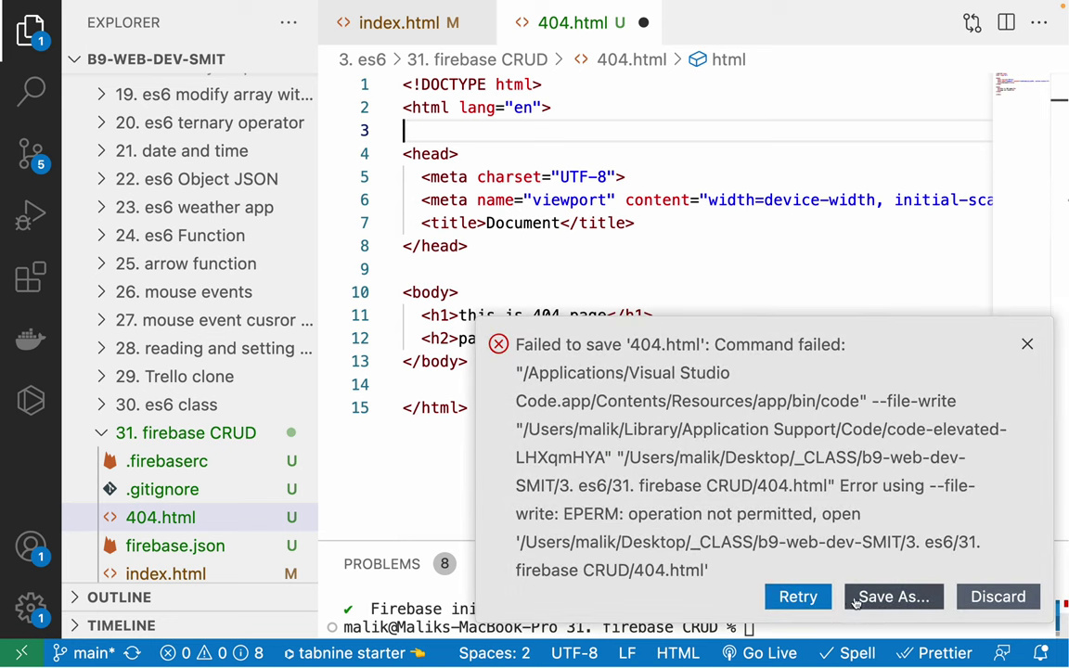
{"action": "left_click", "coordinate": [794, 598]}
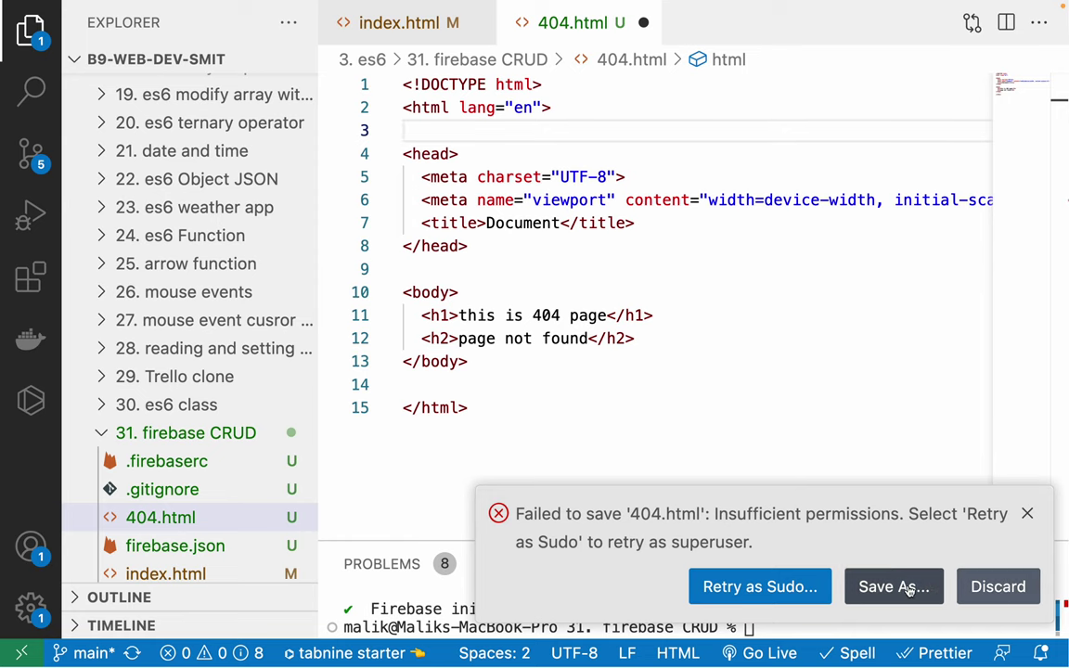
{"action": "left_click", "coordinate": [995, 587]}
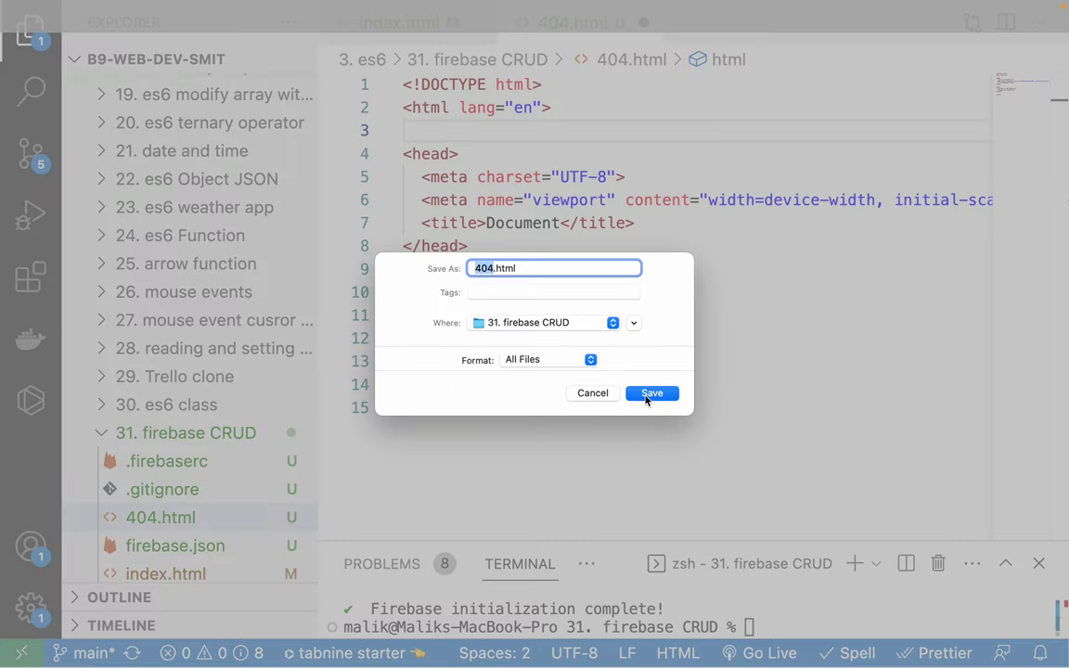
{"action": "left_click", "coordinate": [652, 394]}
{"action": "left_click", "coordinate": [489, 408]}
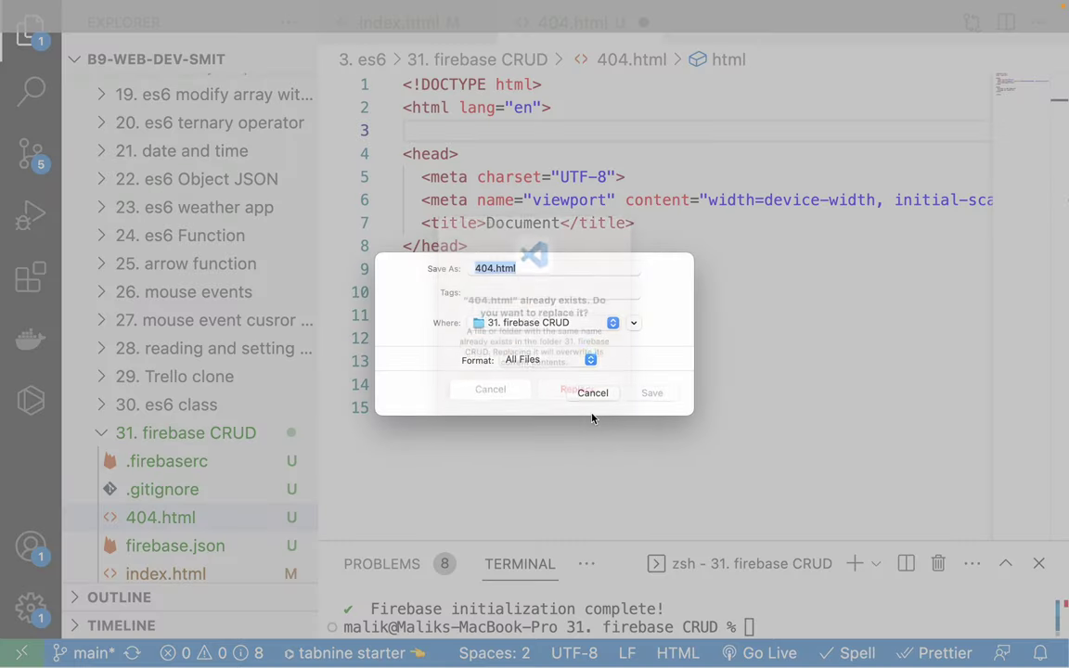
{"action": "left_click", "coordinate": [592, 392]}
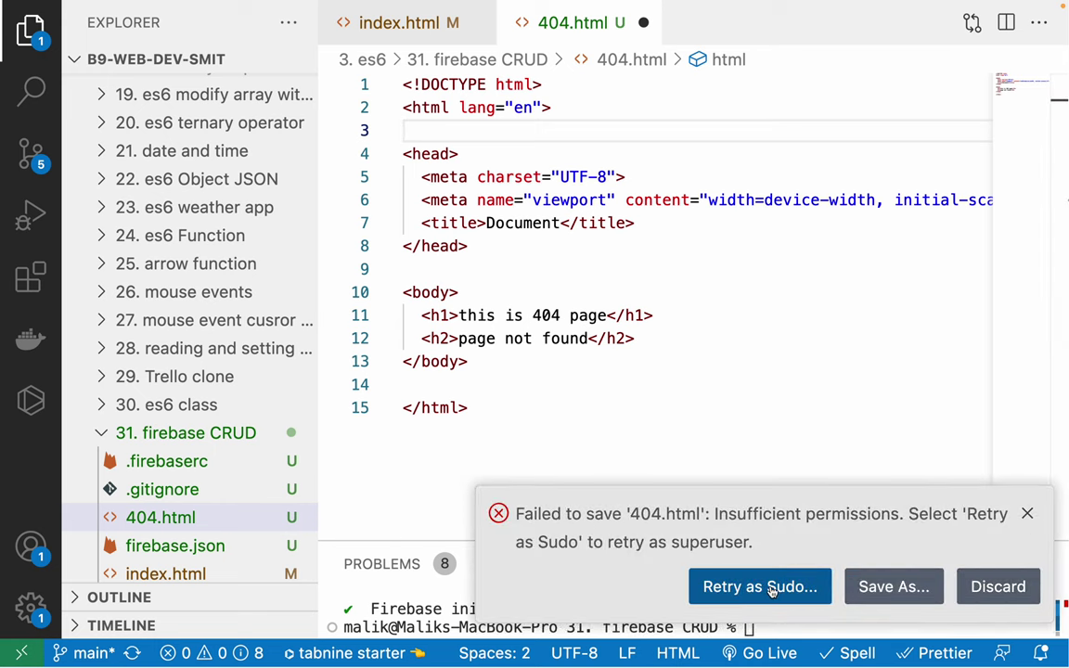
Save the edited page under the new name aaaa.html in the 31. firebase CRUD folder
{"action": "left_click", "coordinate": [891, 586]}
{"action": "type", "text": "aaaa"}
{"action": "key", "text": "Return"}
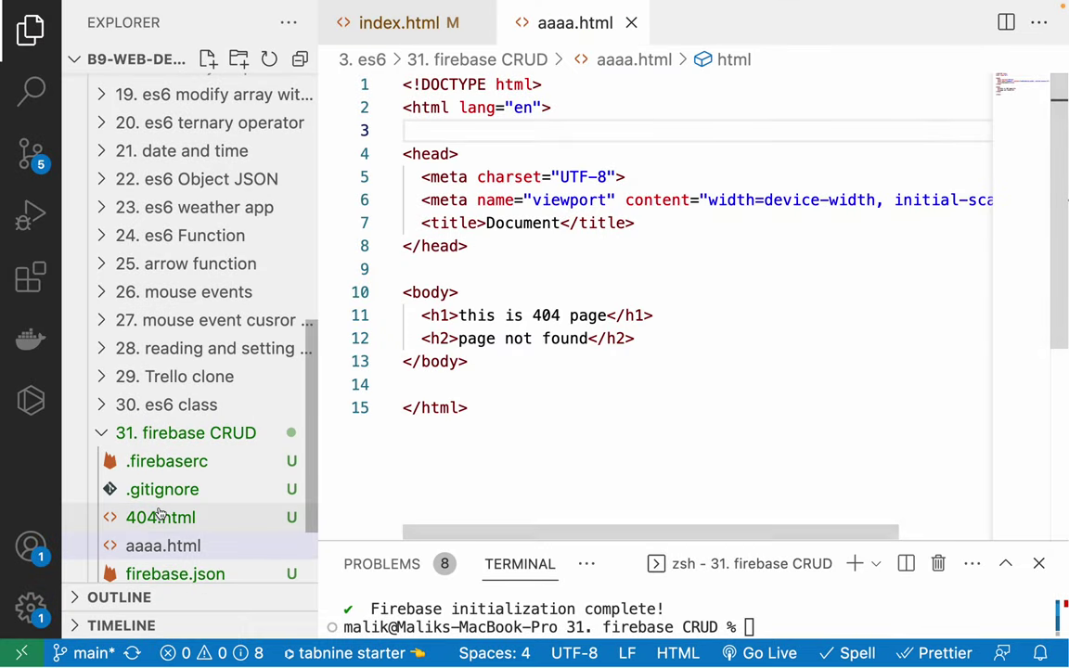
Delete the original 404.html and rename aaaa.html to 404.html
{"action": "left_click", "coordinate": [144, 519]}
{"action": "key", "text": "super+BackSpace"}
{"action": "key", "text": "Return"}
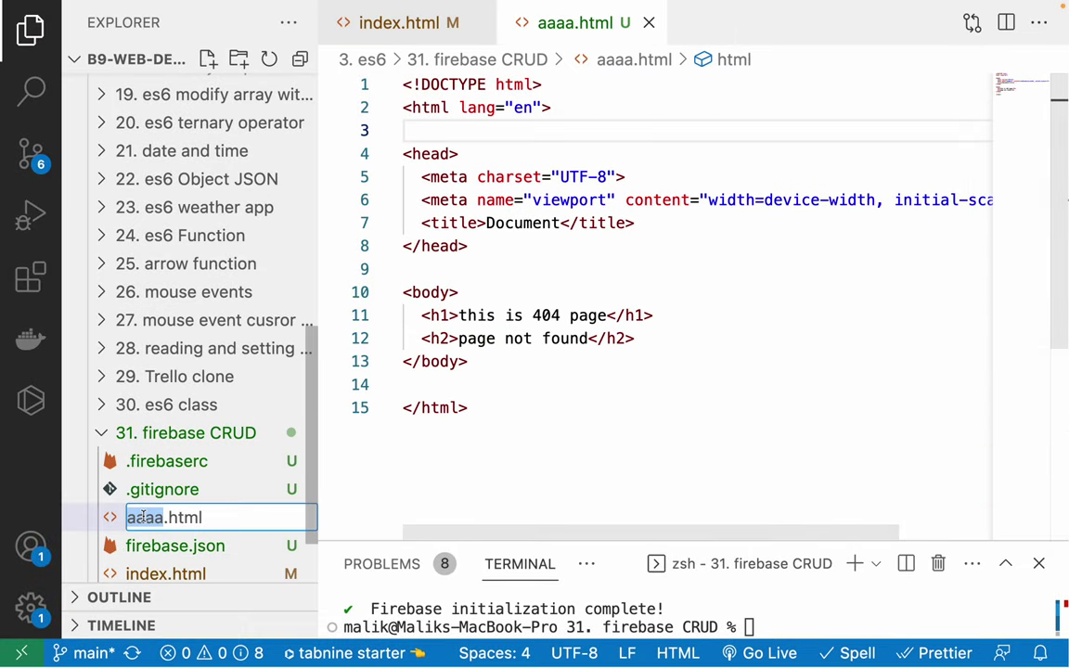
{"action": "type", "text": "404"}
{"action": "key", "text": "Return"}
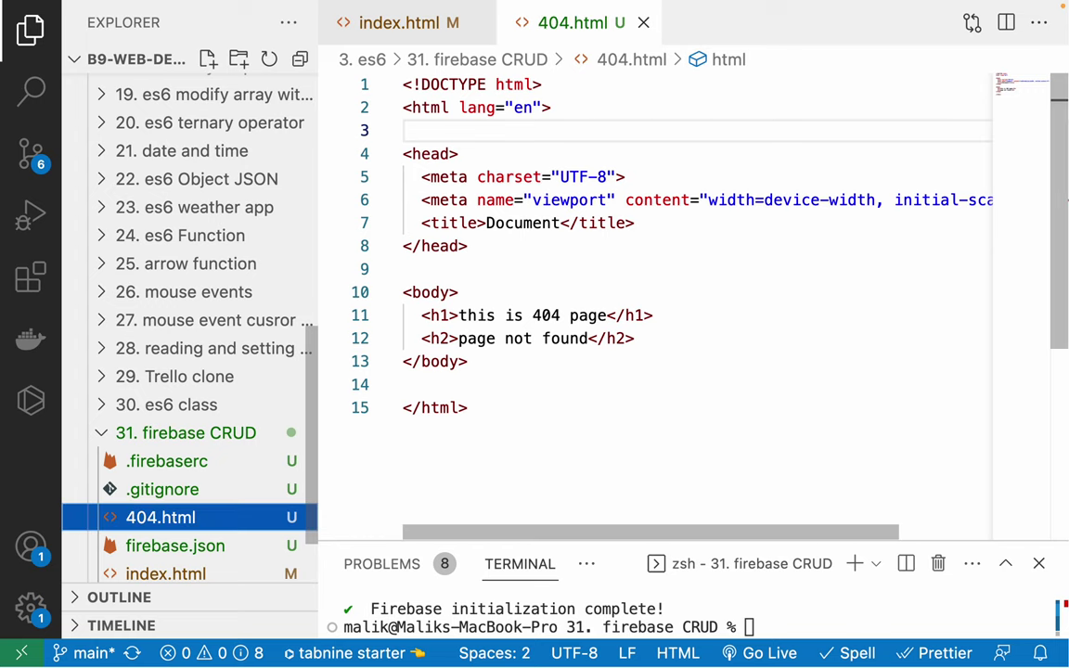
Switch to Chrome, reload the 404.html preview to check the custom page, and return to VS Code
{"action": "left_click", "coordinate": [550, 446]}
{"action": "key", "text": "super+Tab"}
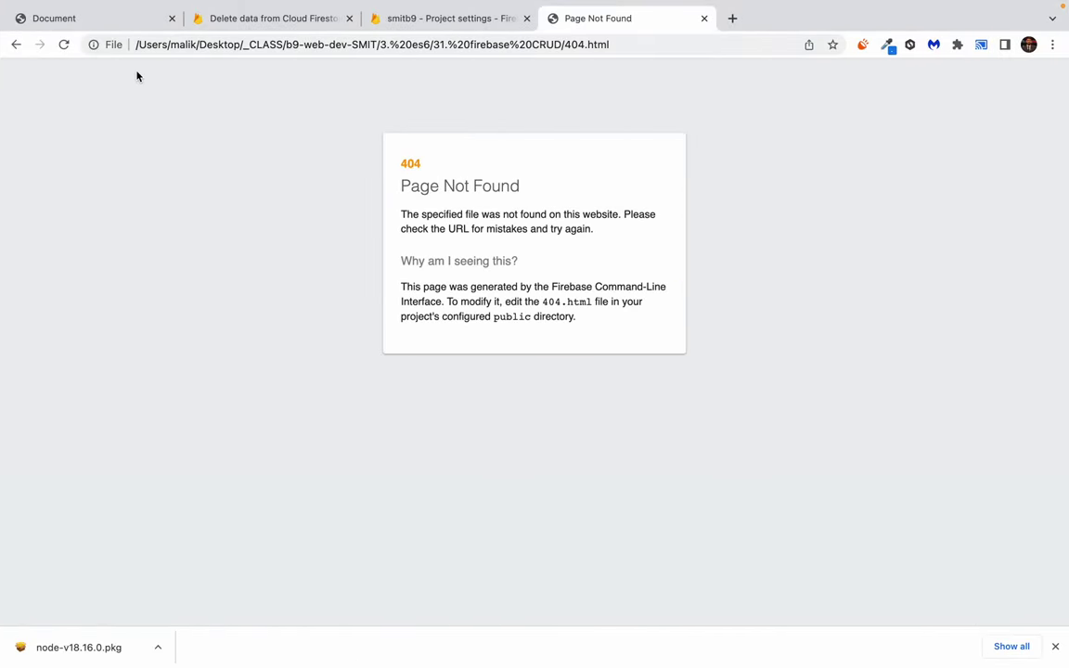
{"action": "left_click", "coordinate": [64, 44]}
{"action": "left_click_drag", "start_coordinate": [27, 88], "coordinate": [205, 159]}
{"action": "left_click", "coordinate": [206, 162]}
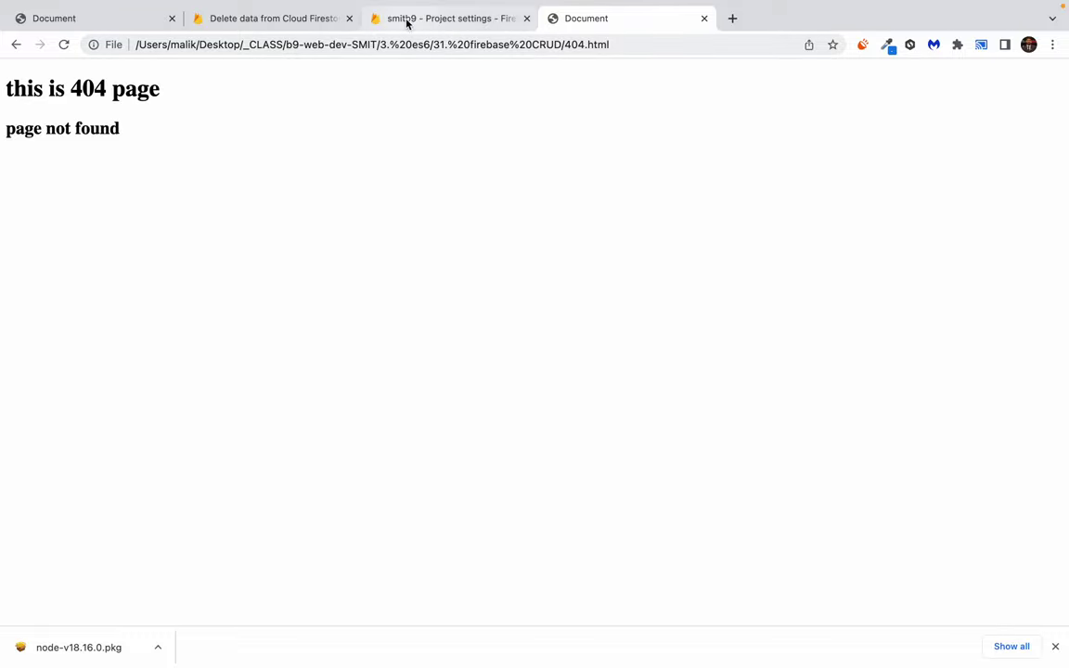
{"action": "key", "text": "super+Tab"}
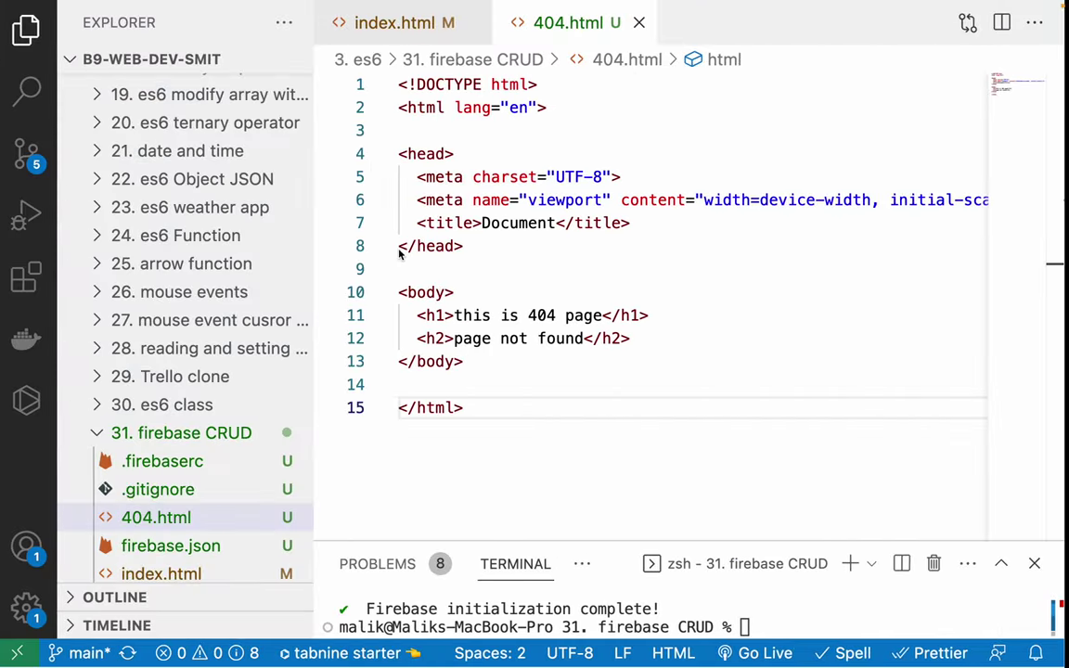
Open .firebaserc and examine the default project entry
{"action": "left_click", "coordinate": [159, 464]}
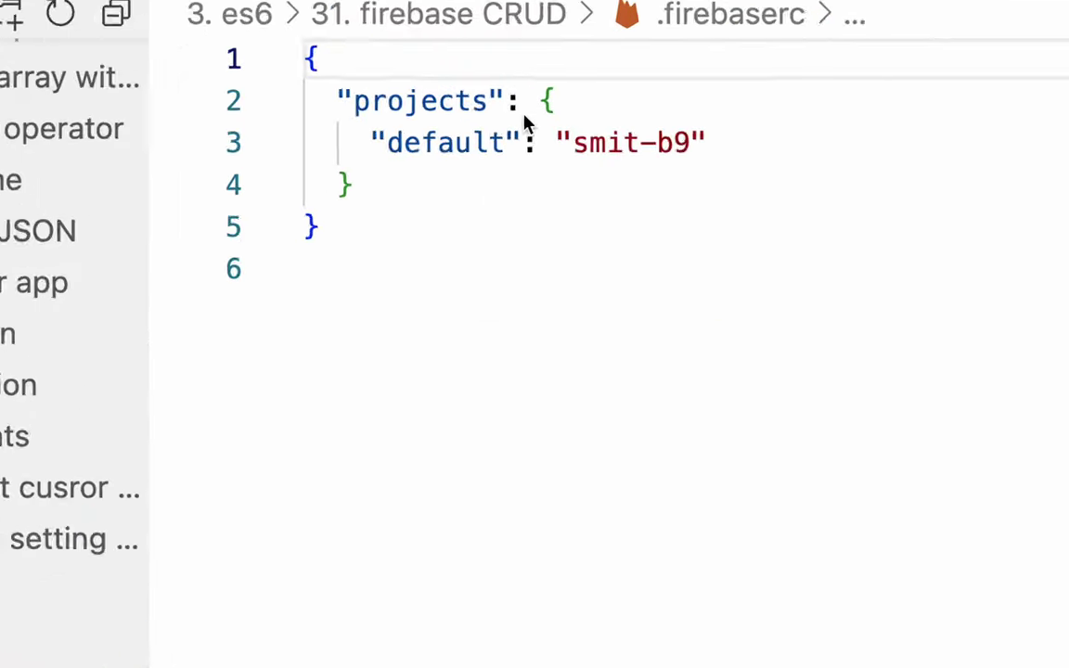
{"action": "left_click_drag", "start_coordinate": [291, 191], "coordinate": [851, 172]}
{"action": "left_click", "coordinate": [852, 171]}
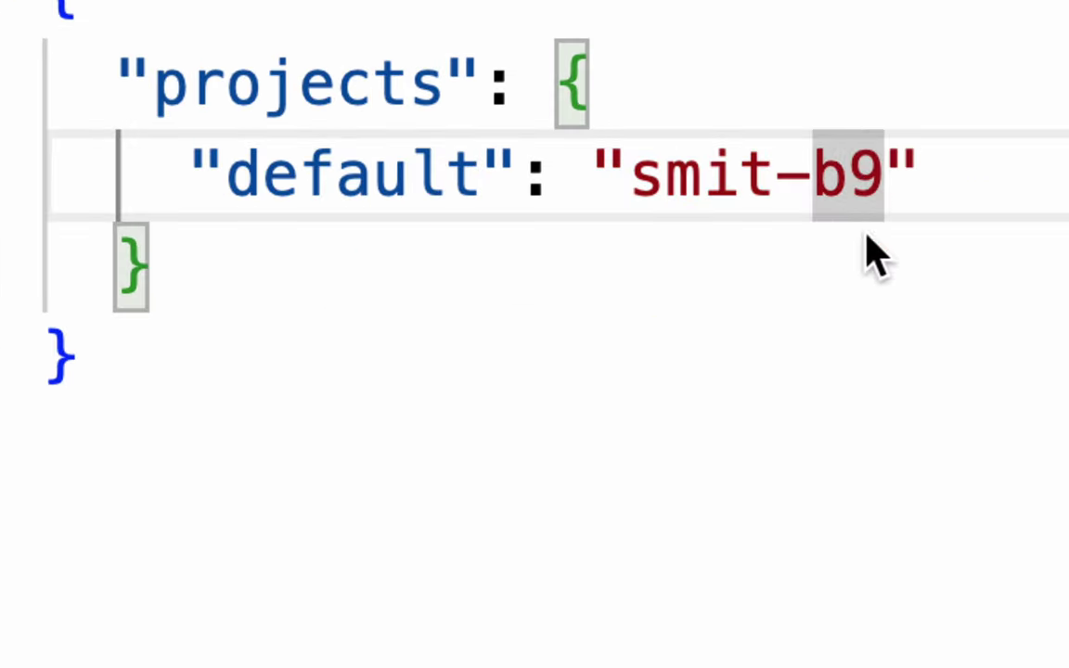
{"action": "left_click", "coordinate": [924, 141]}
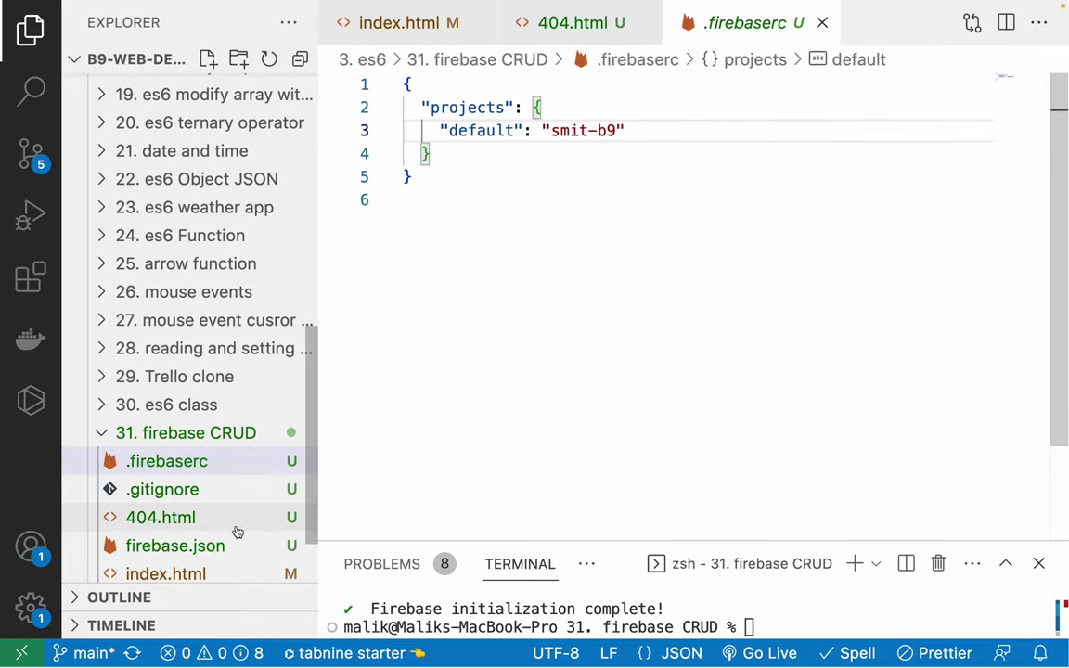
Open firebase.json and examine the hosting configuration, especially the public directory setting
{"action": "left_click", "coordinate": [163, 547]}
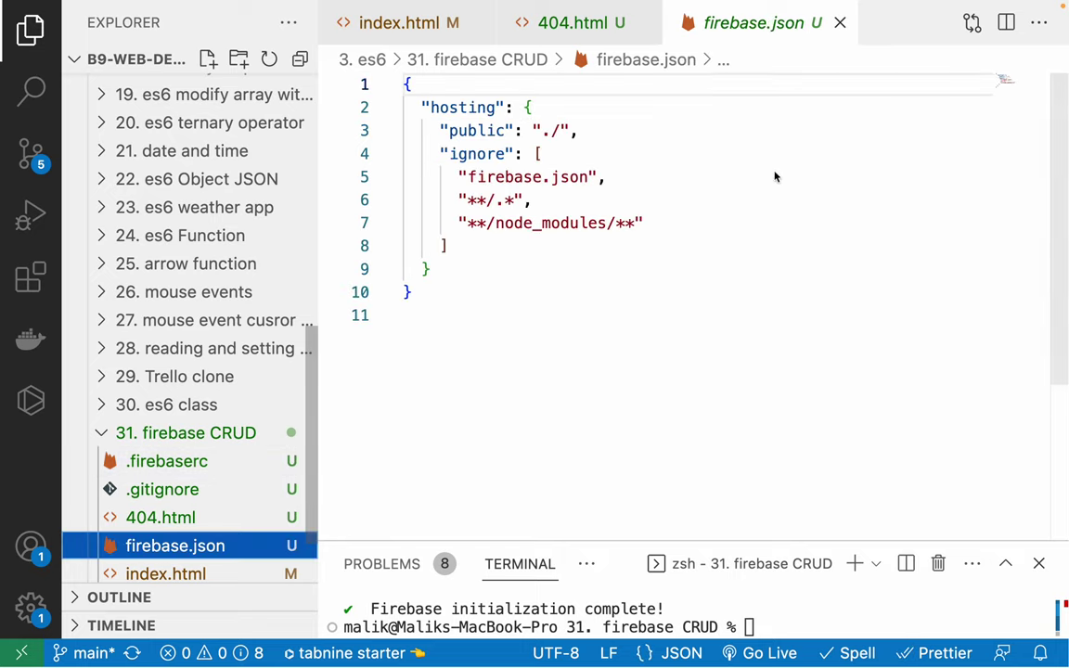
{"action": "scroll", "coordinate": [547, 111], "scroll_direction": "down", "scroll_amount": 2}
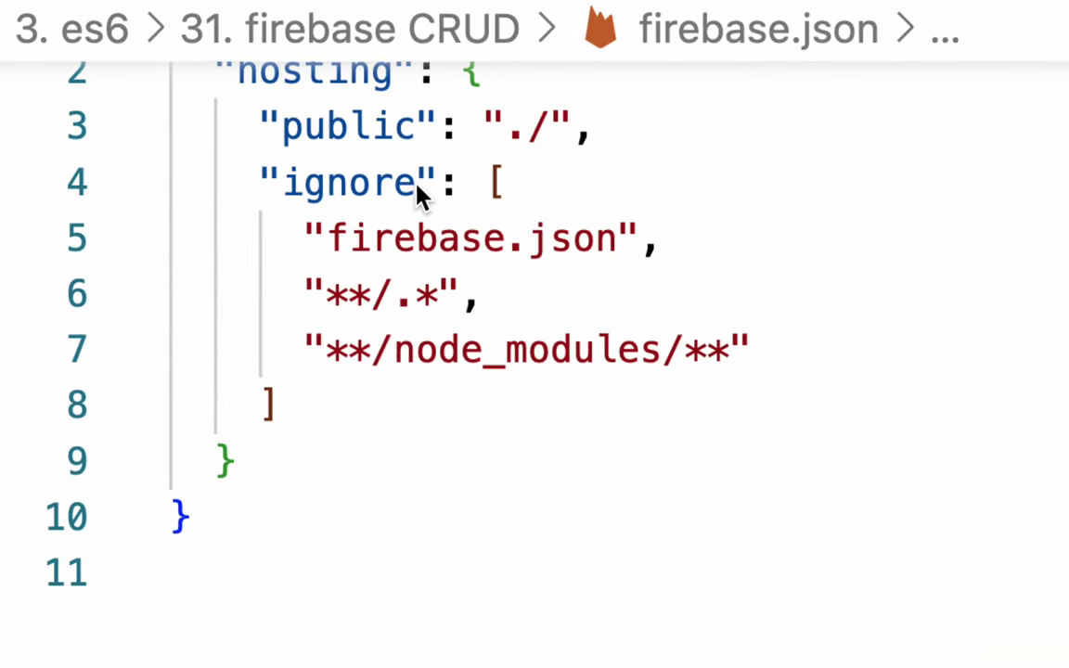
{"action": "scroll", "coordinate": [417, 192], "scroll_direction": "up", "scroll_amount": 1}
{"action": "left_click_drag", "start_coordinate": [262, 201], "coordinate": [442, 203]}
{"action": "left_click_drag", "start_coordinate": [507, 201], "coordinate": [551, 203]}
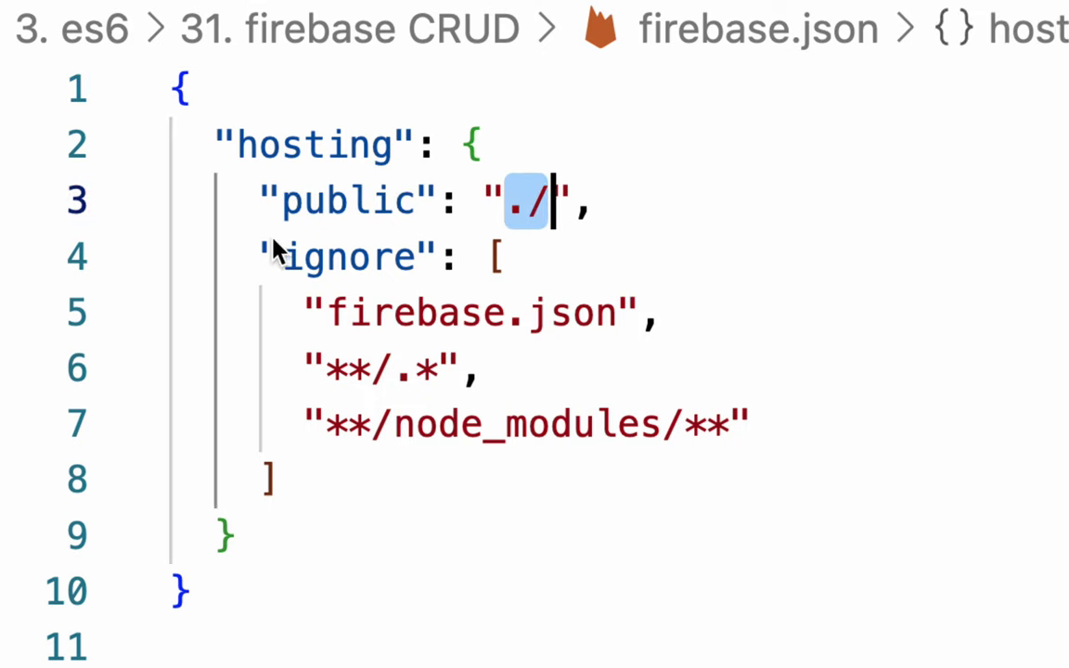
{"action": "left_click_drag", "start_coordinate": [282, 200], "coordinate": [557, 203]}
{"action": "left_click", "coordinate": [623, 209]}
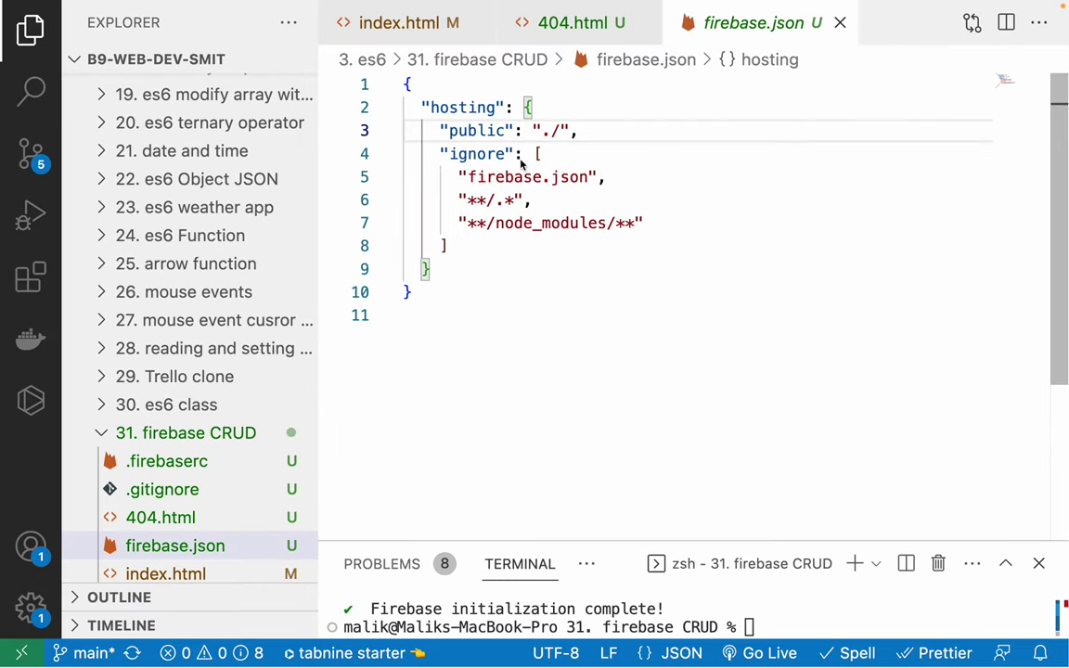
Review the ignore rules in the .gitignore of the 31. firebase CRUD folder, and make the terminal area taller
{"action": "left_click", "coordinate": [161, 489]}
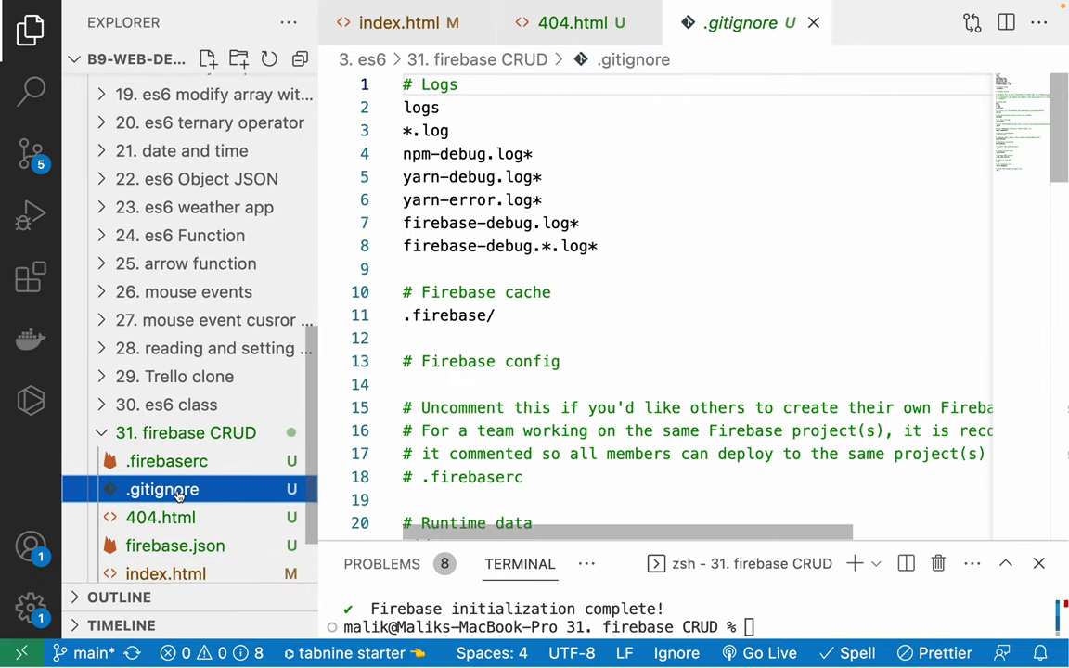
{"action": "left_click_drag", "start_coordinate": [404, 85], "coordinate": [603, 292]}
{"action": "left_click", "coordinate": [616, 305]}
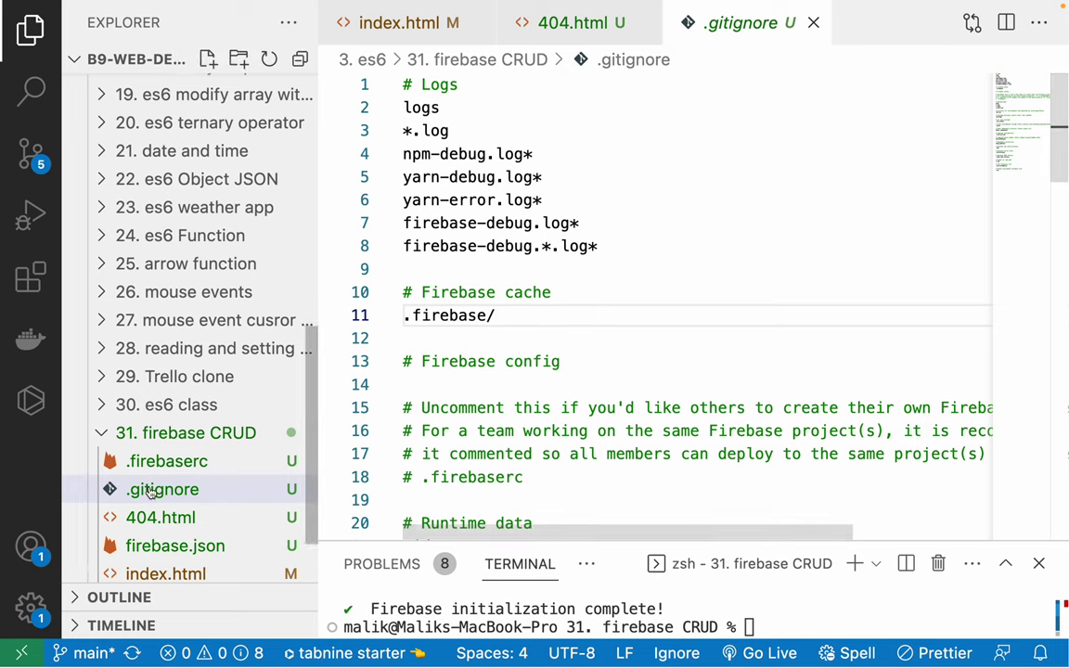
{"action": "scroll", "coordinate": [149, 520], "scroll_direction": "down", "scroll_amount": 3}
{"action": "left_click", "coordinate": [532, 223]}
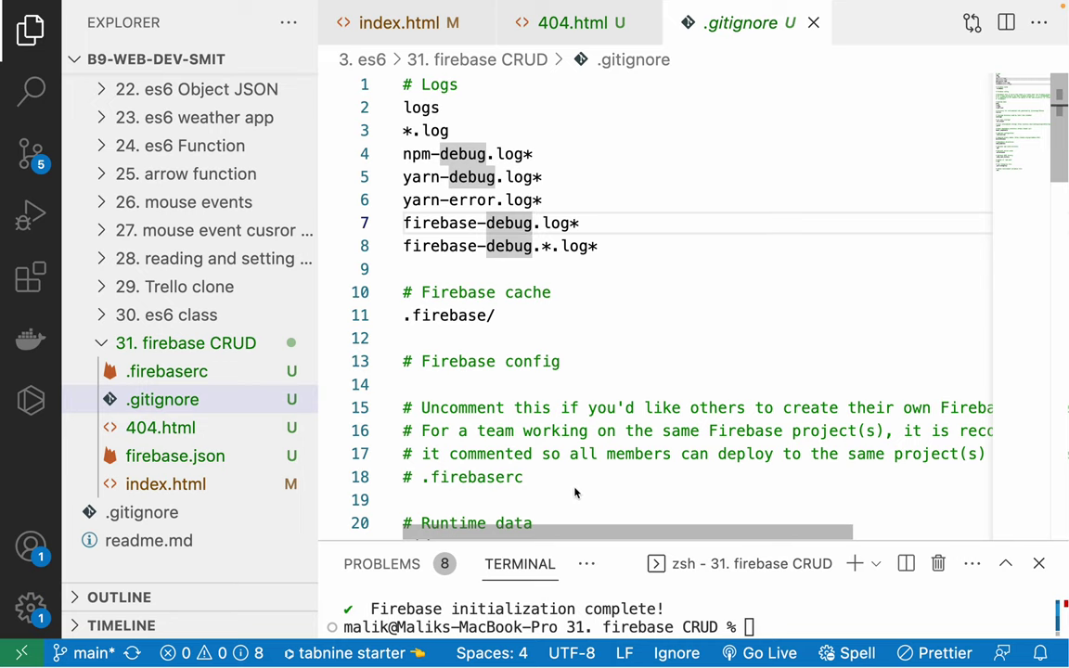
{"action": "left_click_drag", "start_coordinate": [573, 543], "coordinate": [612, 424]}
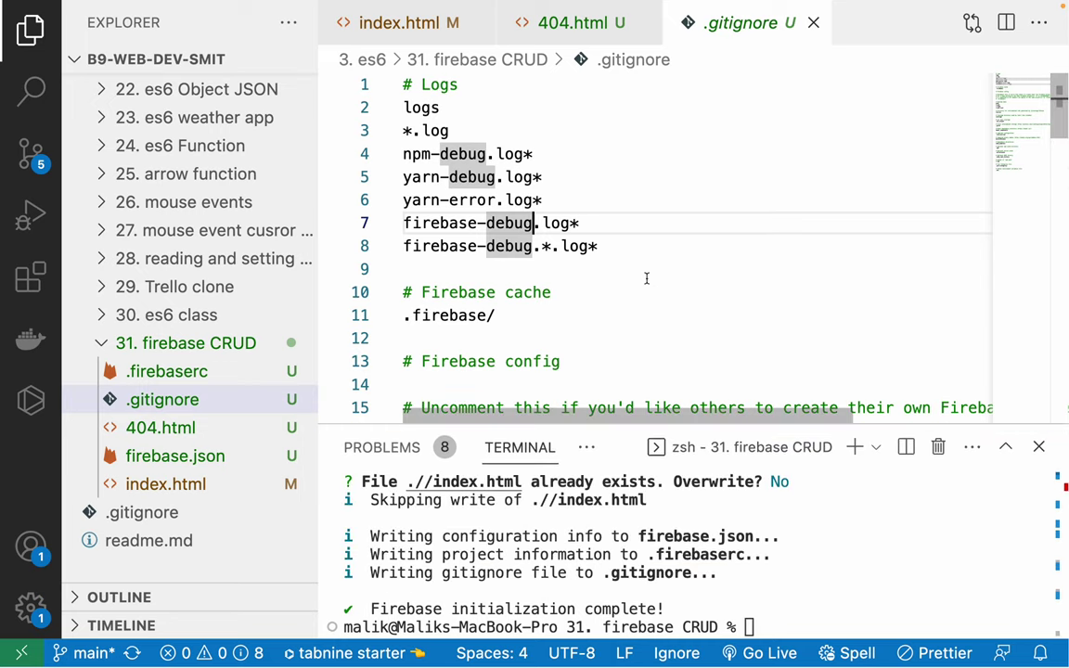
Switch to Chrome and open the Hosting page of the smitb9 project in the Firebase console
{"action": "key", "text": "ctrl+Right"}
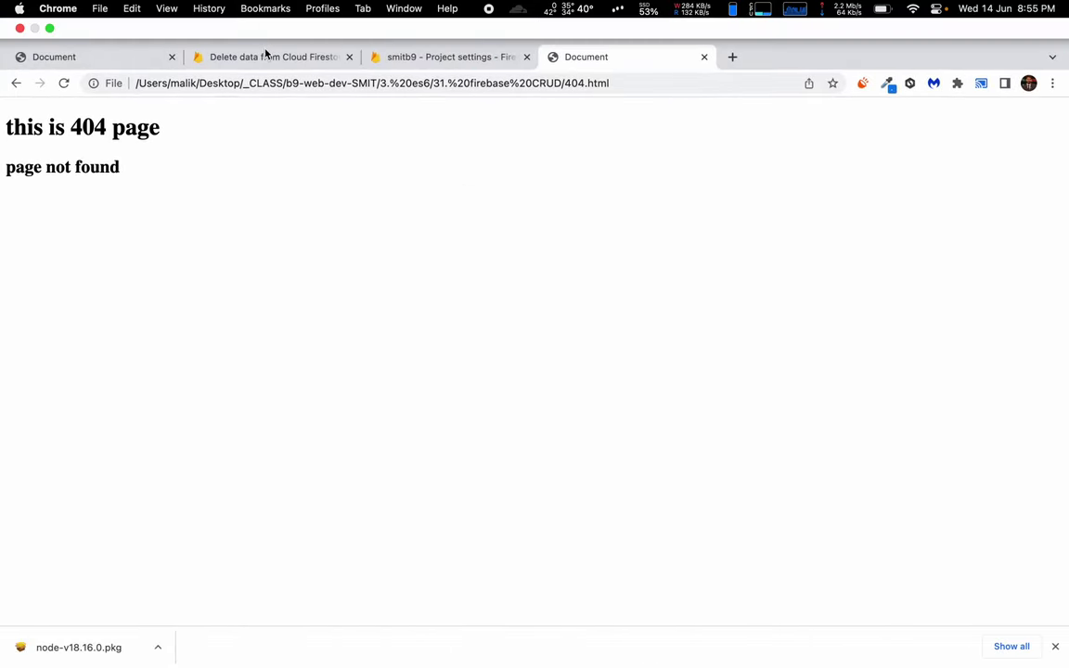
{"action": "left_click", "coordinate": [264, 51]}
{"action": "key", "text": "ctrl+Tab"}
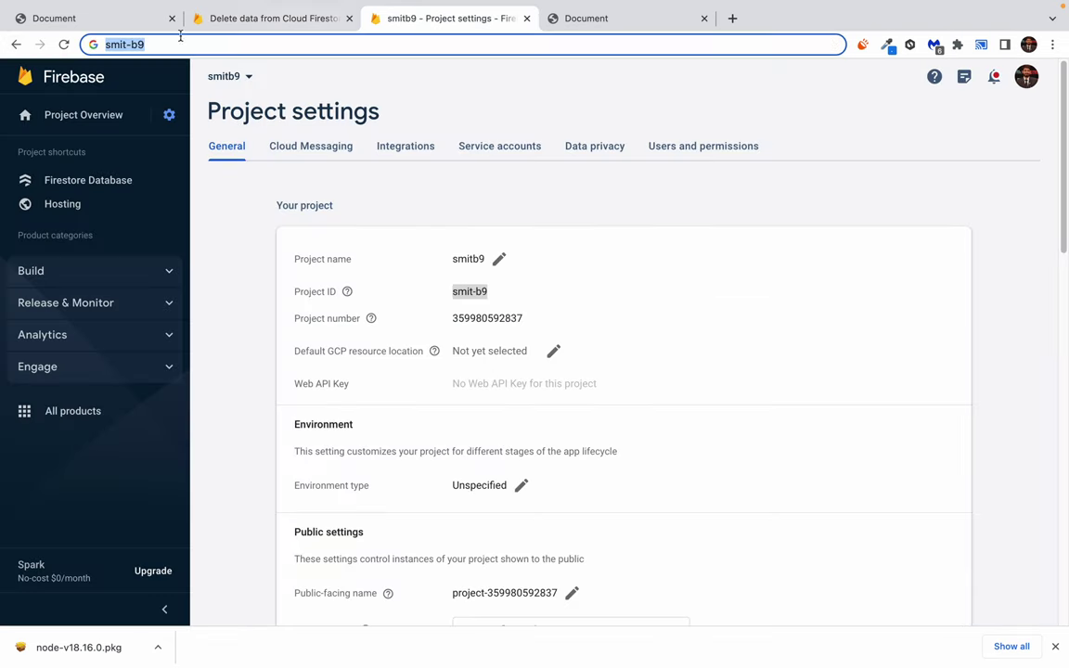
{"action": "left_click", "coordinate": [16, 45]}
{"action": "left_click", "coordinate": [16, 45]}
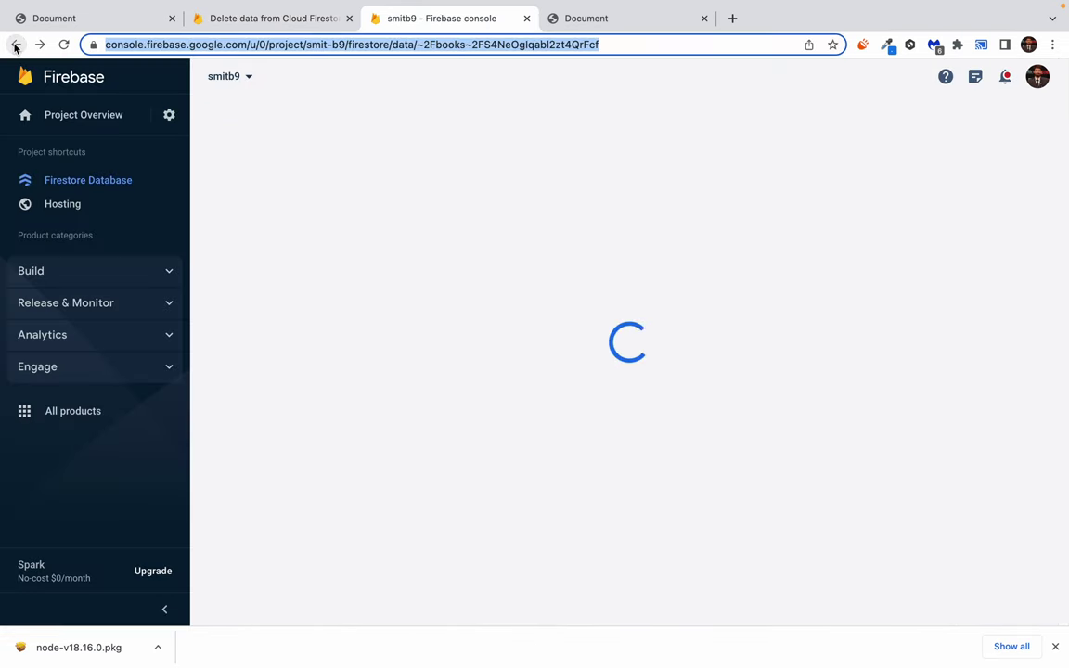
{"action": "left_click", "coordinate": [16, 45]}
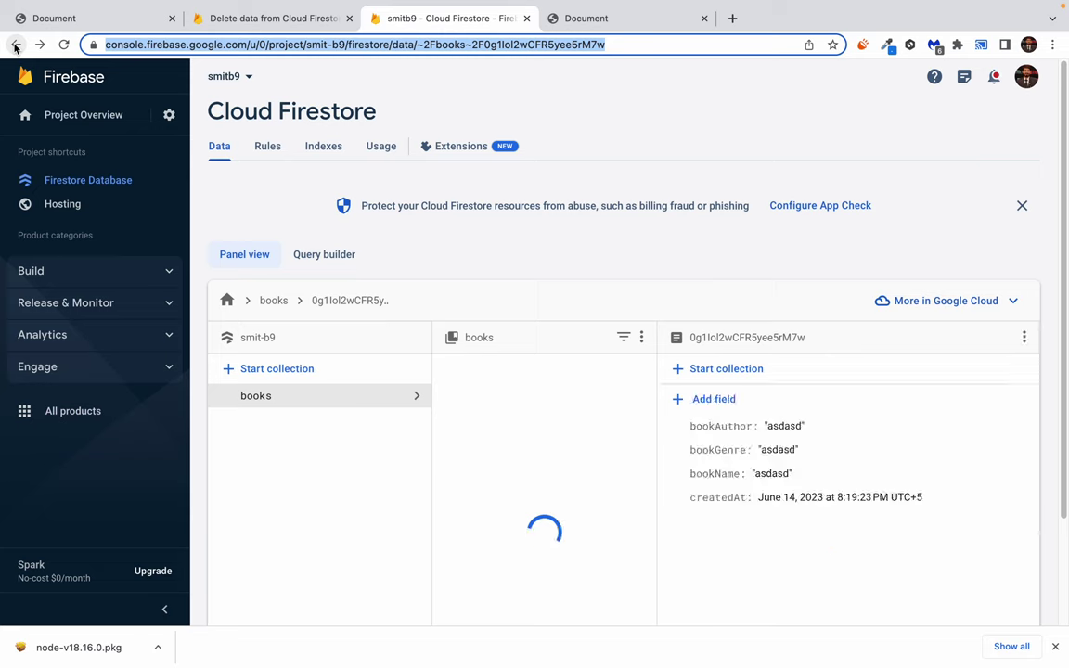
{"action": "left_click", "coordinate": [15, 44]}
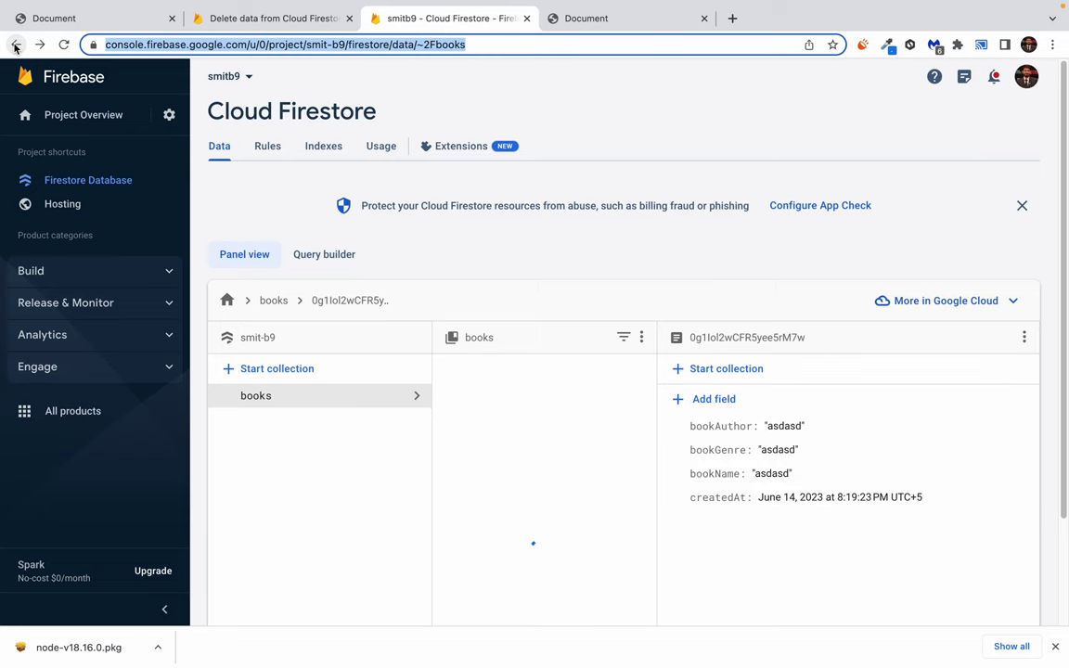
{"action": "left_click", "coordinate": [51, 204]}
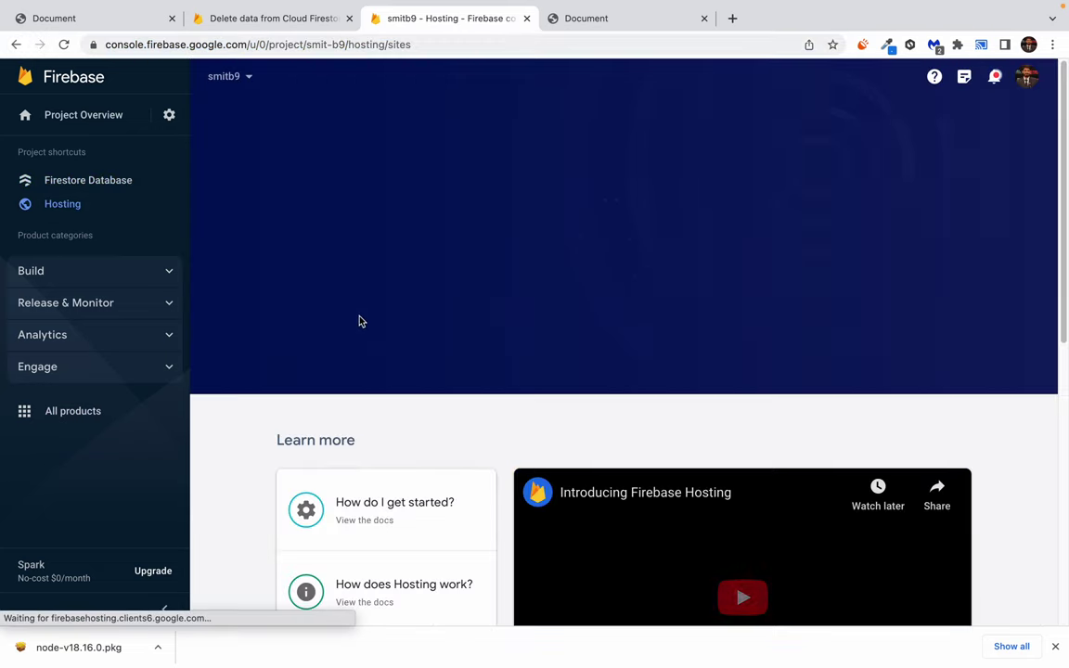
Start the Firebase Hosting setup guide, advance it to the deploy stage and select the firebase deploy command
{"action": "left_click", "coordinate": [311, 290]}
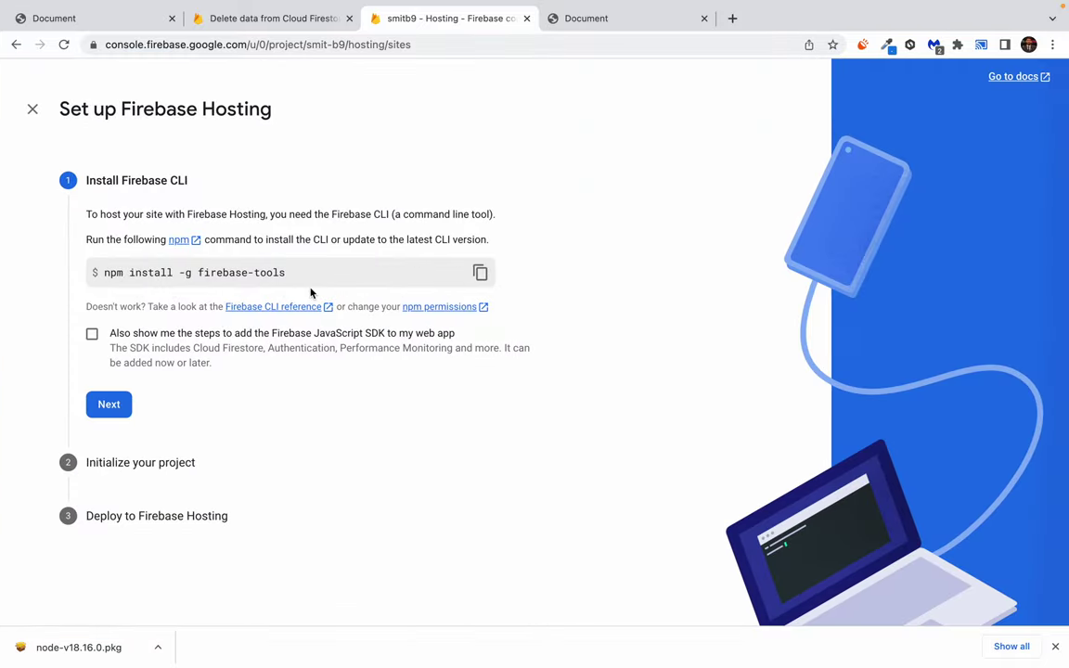
{"action": "left_click", "coordinate": [123, 399]}
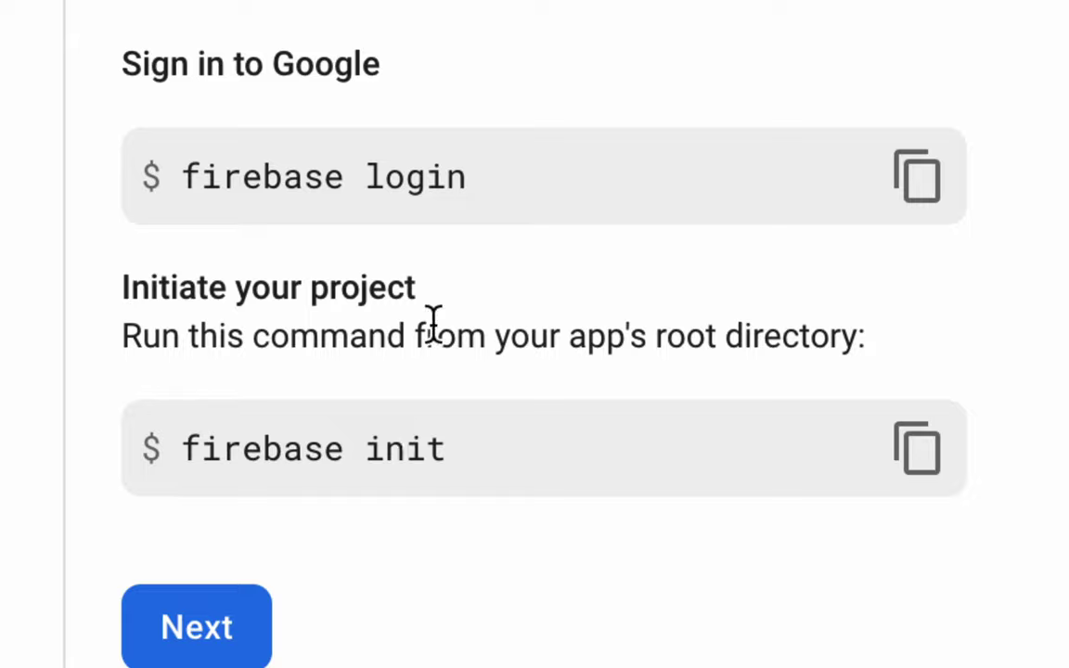
{"action": "left_click", "coordinate": [243, 620]}
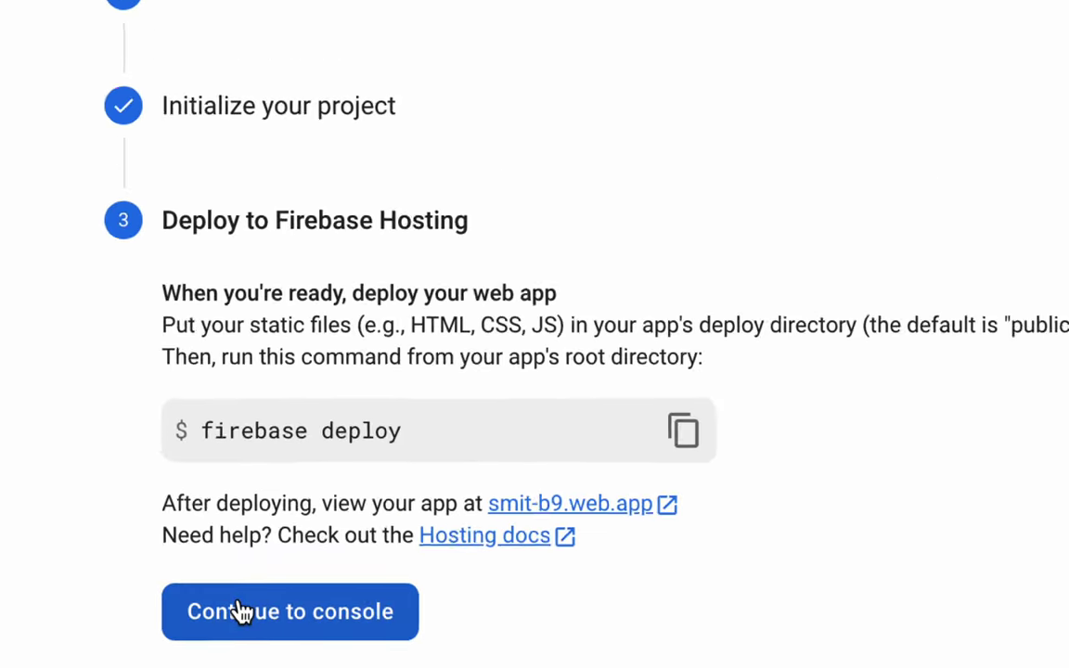
{"action": "left_click_drag", "start_coordinate": [169, 469], "coordinate": [345, 478]}
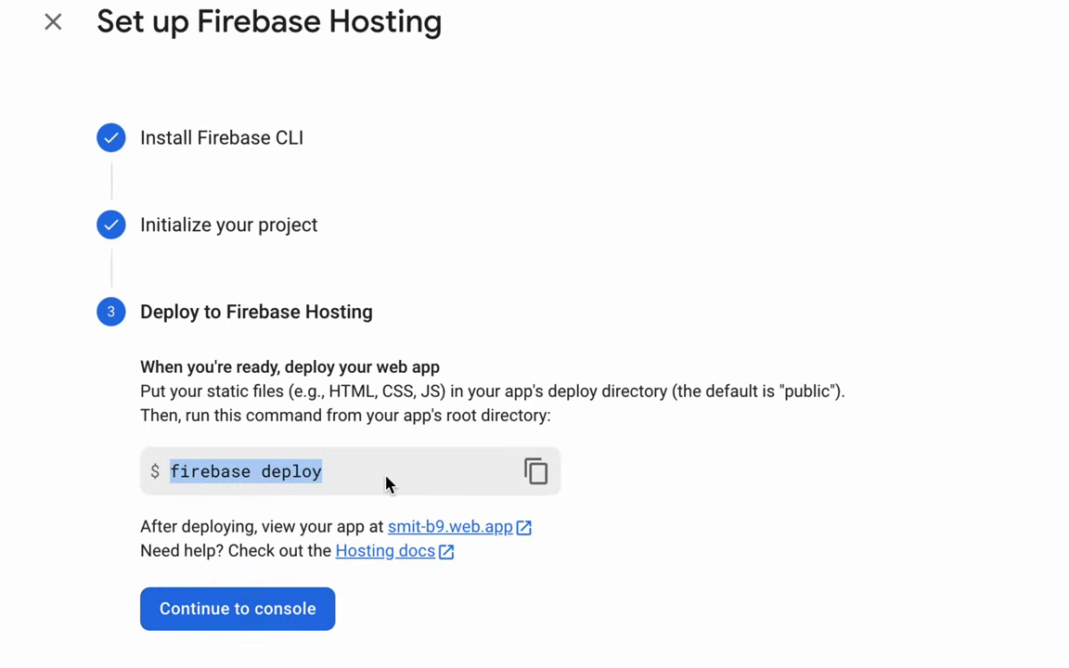
Return to VS Code and try to deploy the web app by running firebase deploy in the terminal
{"action": "key", "text": "super+Tab"}
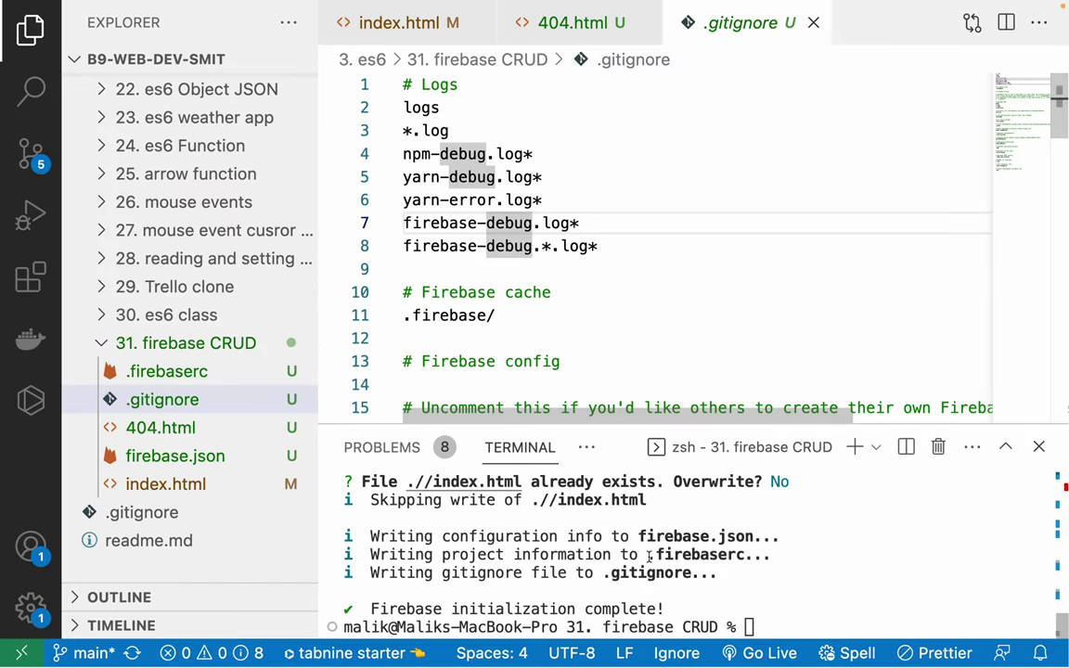
{"action": "type", "text": "firebase deploy"}
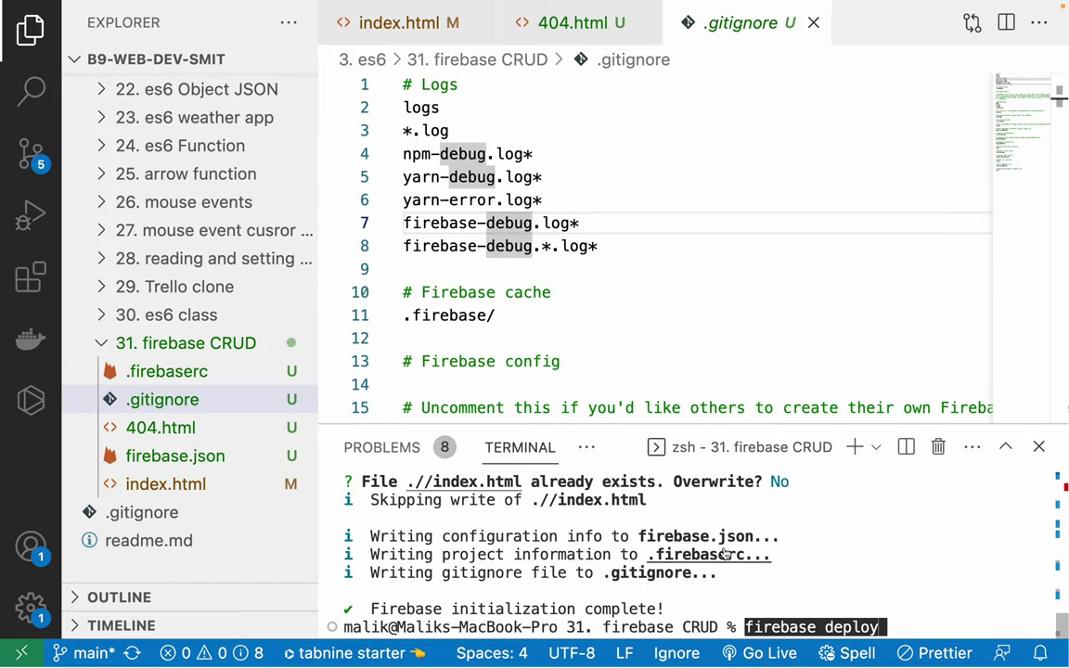
{"action": "key", "text": "Return"}
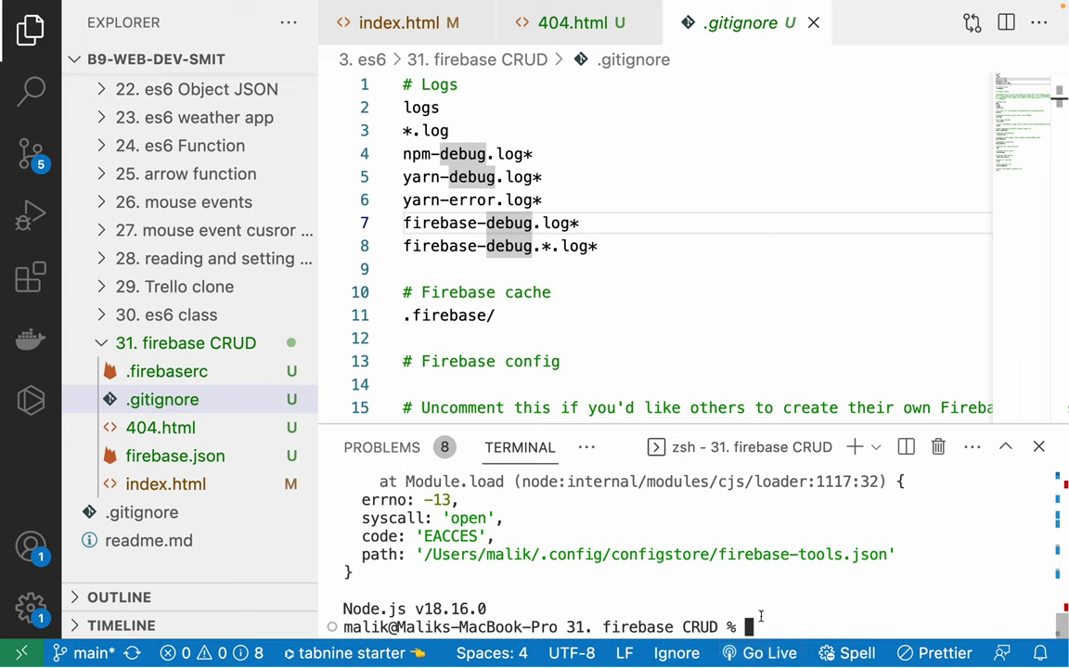
{"action": "type", "text": "firebase deploy"}
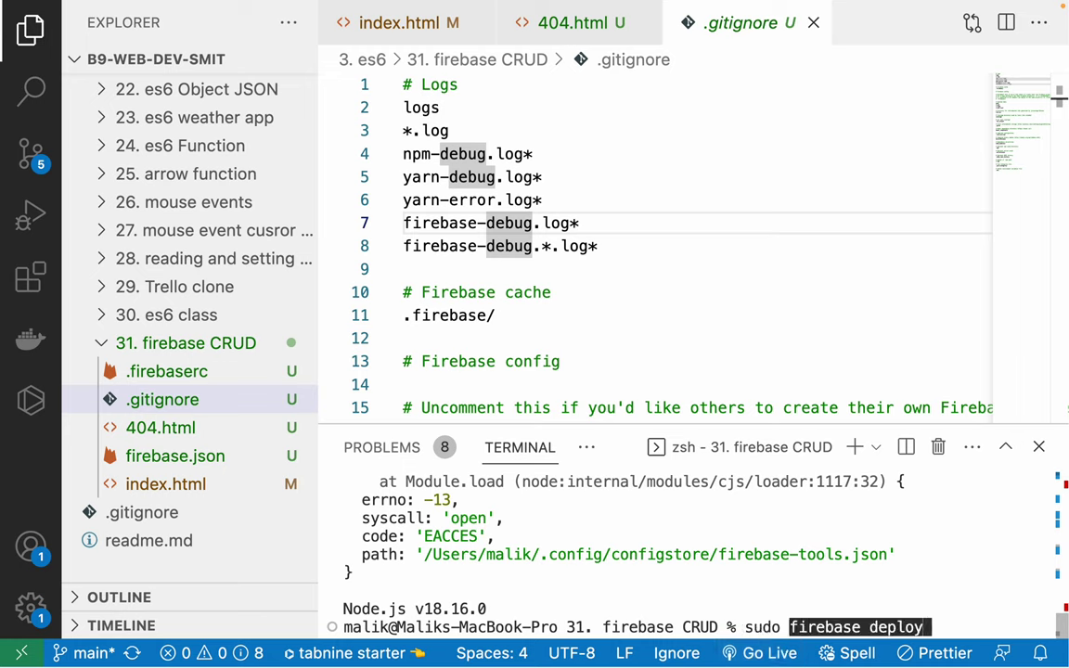
{"action": "key", "text": "Return"}
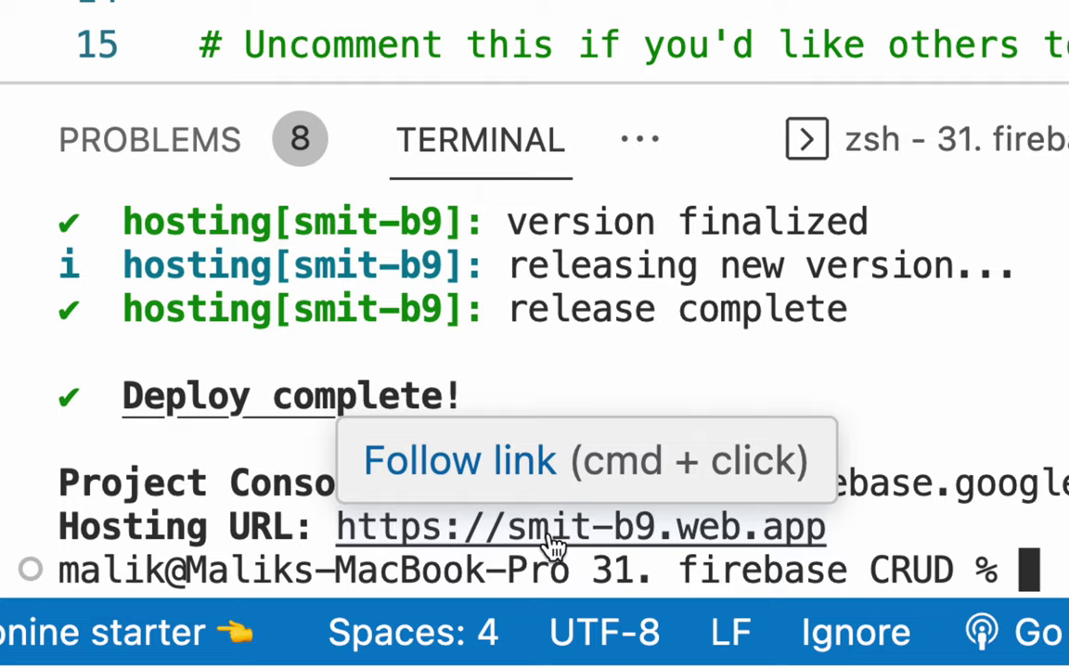
{"action": "left_click", "coordinate": [553, 545], "text": "super"}
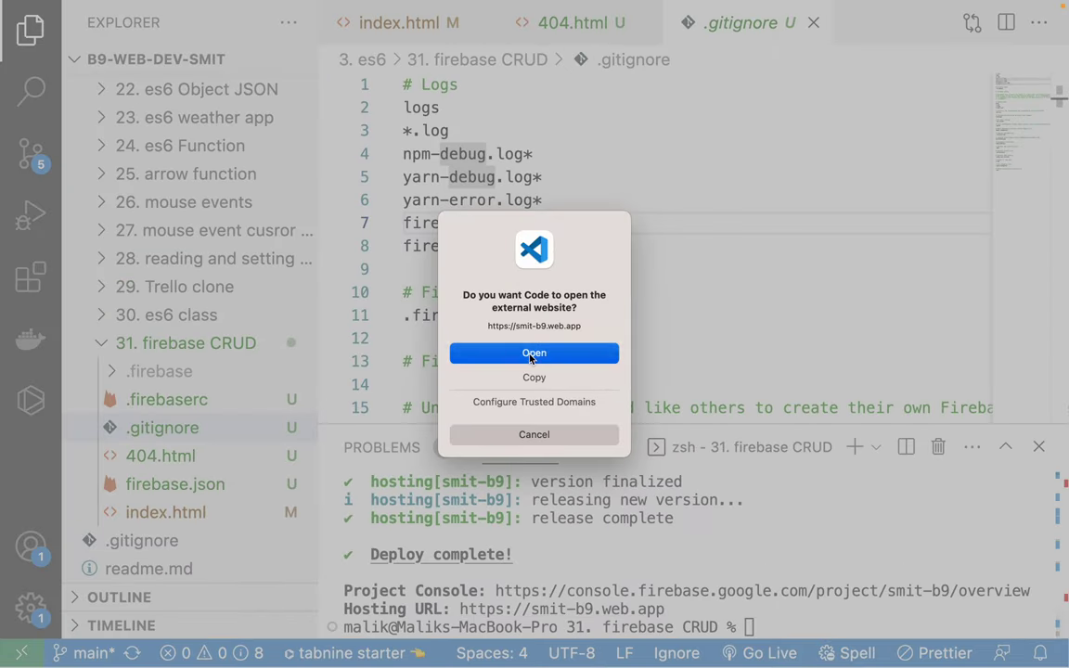
{"action": "left_click", "coordinate": [531, 354]}
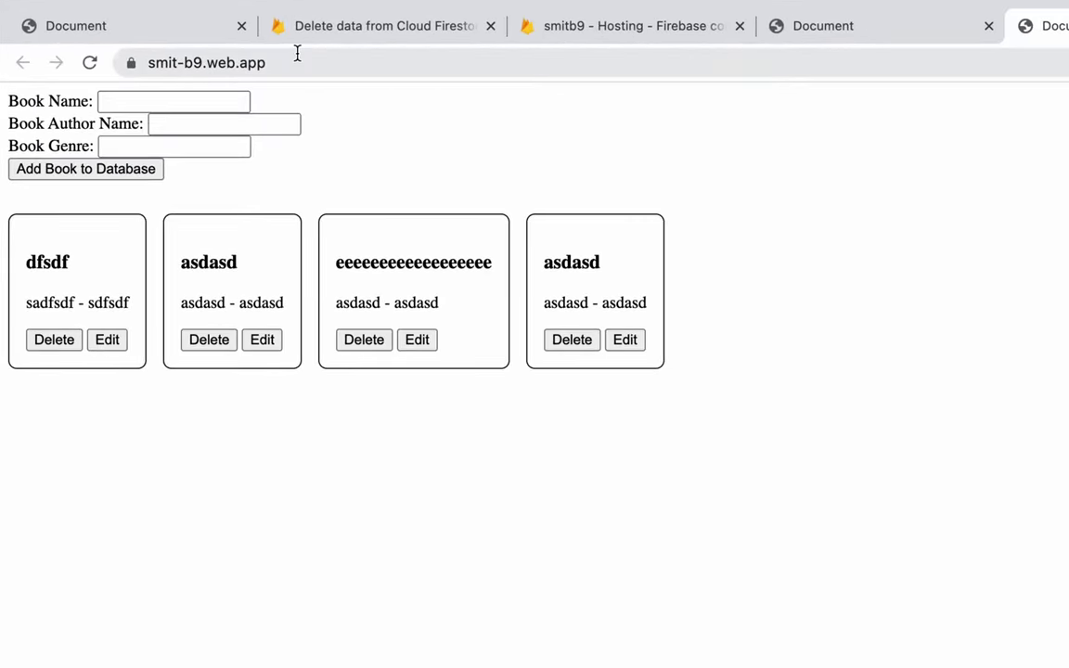
Test the custom 404 page on the live site by visiting the nonexistent address smit-b9.web.app/priewjf.html
{"action": "left_click", "coordinate": [319, 62]}
{"action": "type", "text": "/pri"}
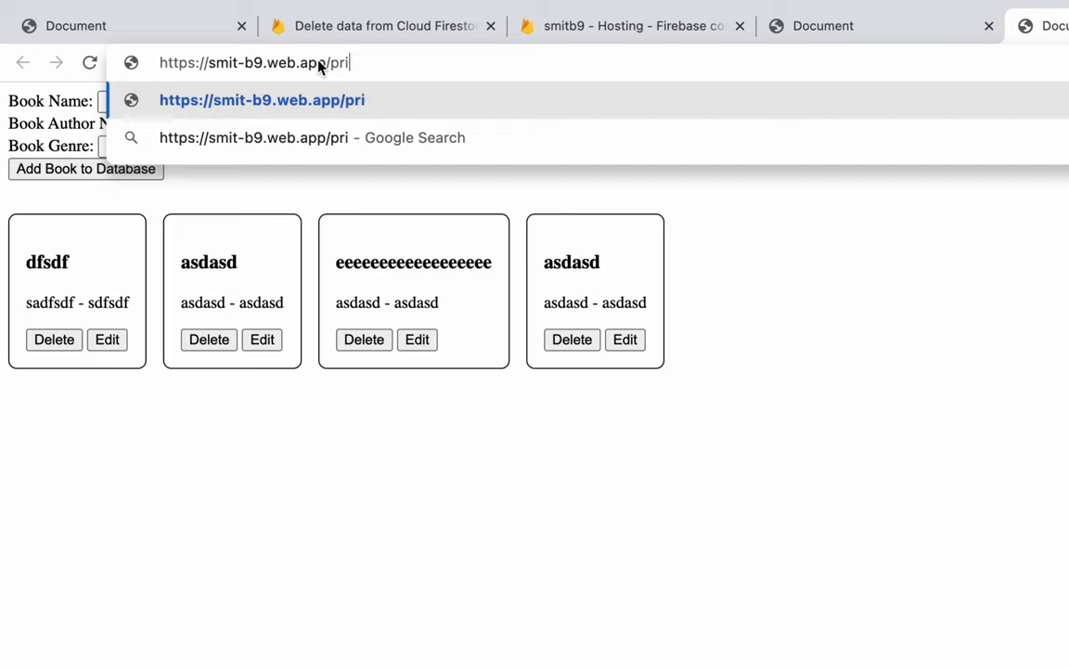
{"action": "type", "text": "ewjf.html"}
{"action": "key", "text": "Return"}
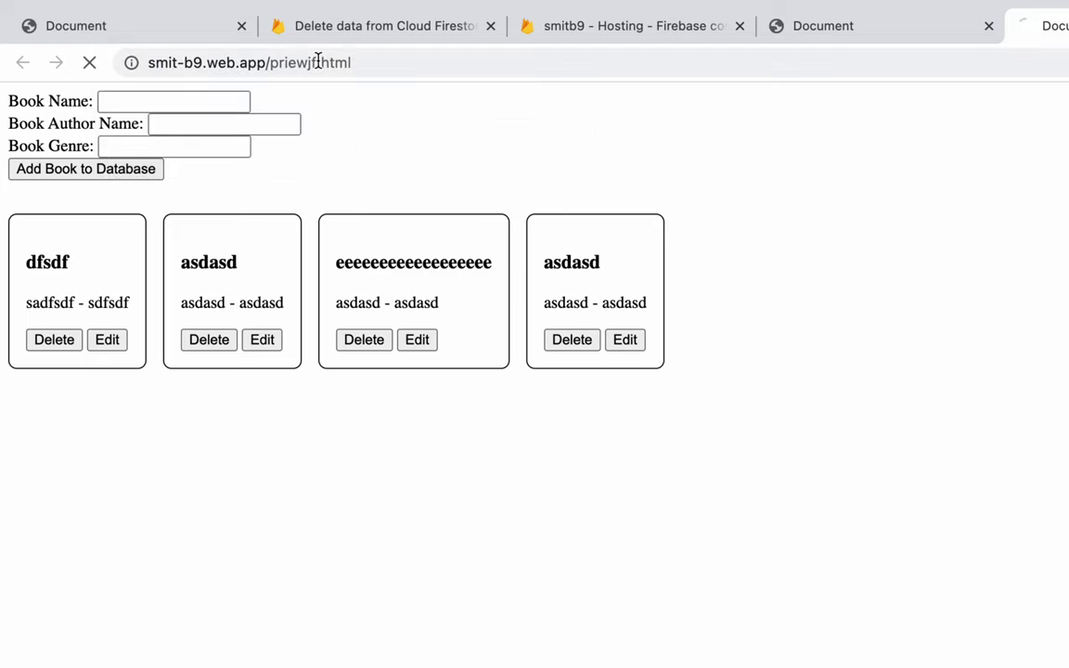
{"action": "left_click_drag", "start_coordinate": [115, 124], "coordinate": [293, 238]}
{"action": "left_click", "coordinate": [313, 260]}
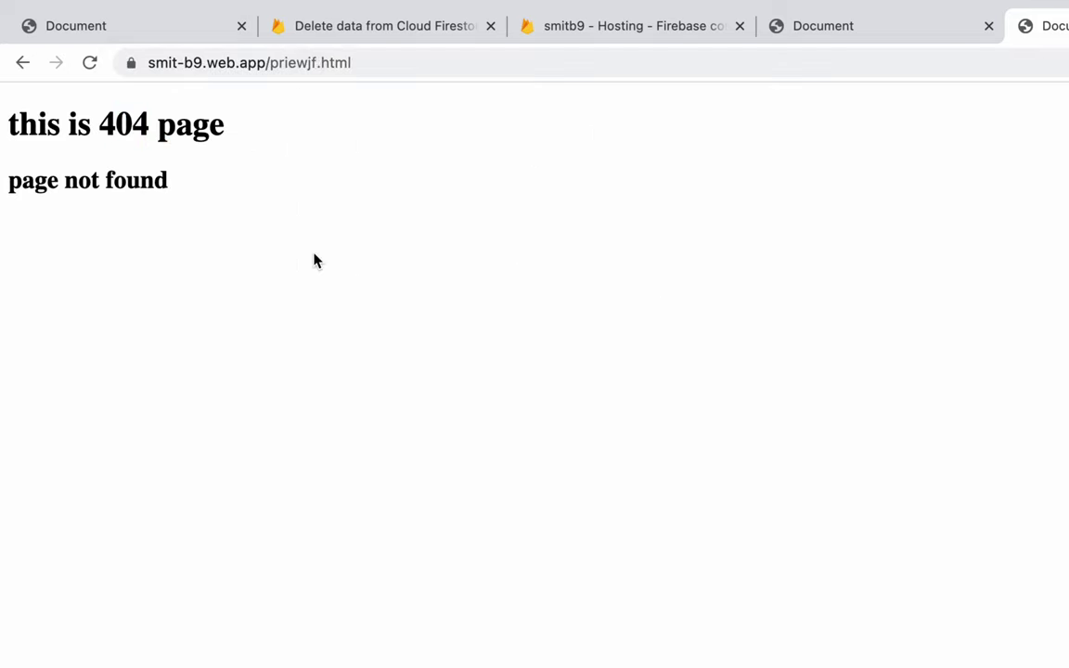
Go back to the live book form and add a book named sfgsdfg with author sdfsf and genre sdfsdfsdf
{"action": "left_click", "coordinate": [19, 63]}
{"action": "left_click", "coordinate": [108, 99]}
{"action": "type", "text": "sfgsdfg"}
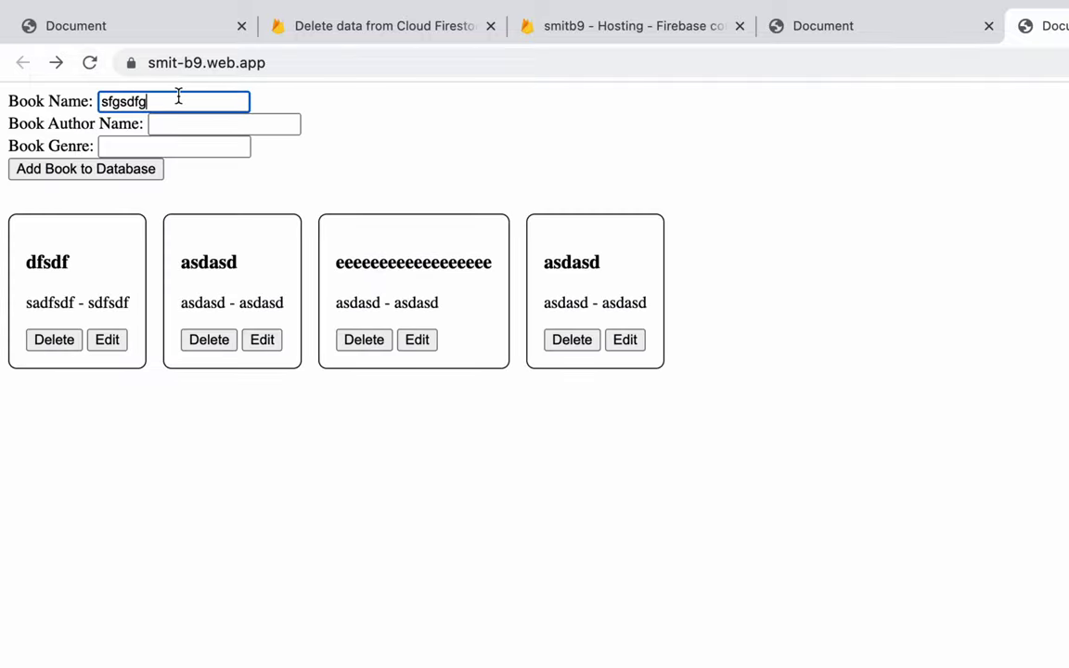
{"action": "key", "text": "Tab"}
{"action": "type", "text": "sdfsf"}
{"action": "key", "text": "Tab"}
{"action": "type", "text": "sdfsdfsdf"}
{"action": "left_click", "coordinate": [102, 168]}
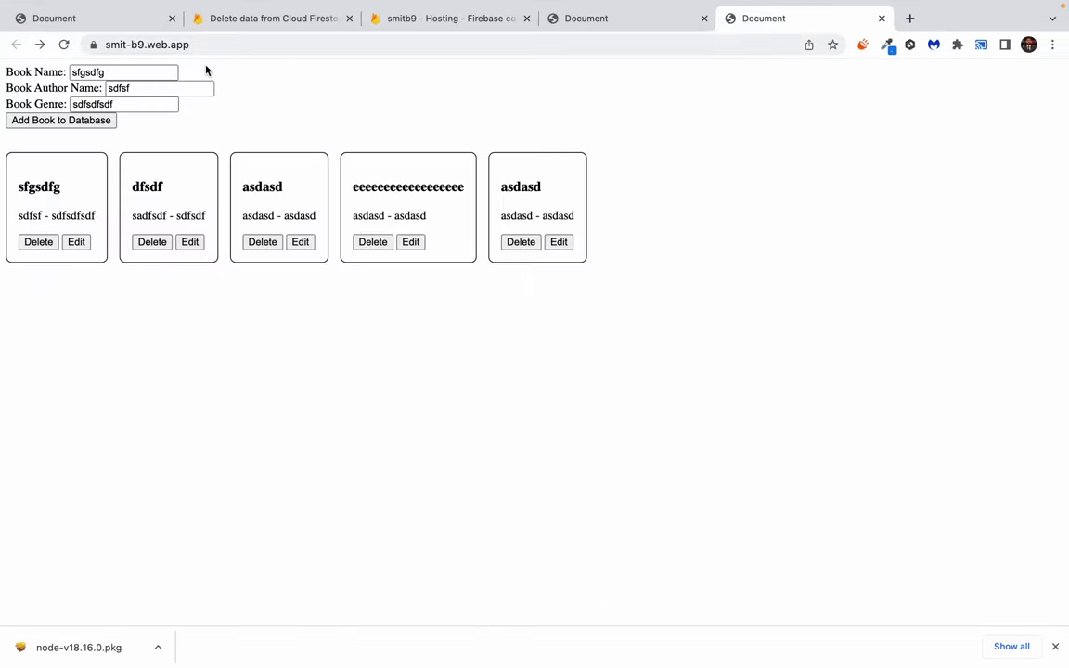
Check the book list on the local index.html page, and close the local 404.html preview
{"action": "left_click", "coordinate": [56, 17]}
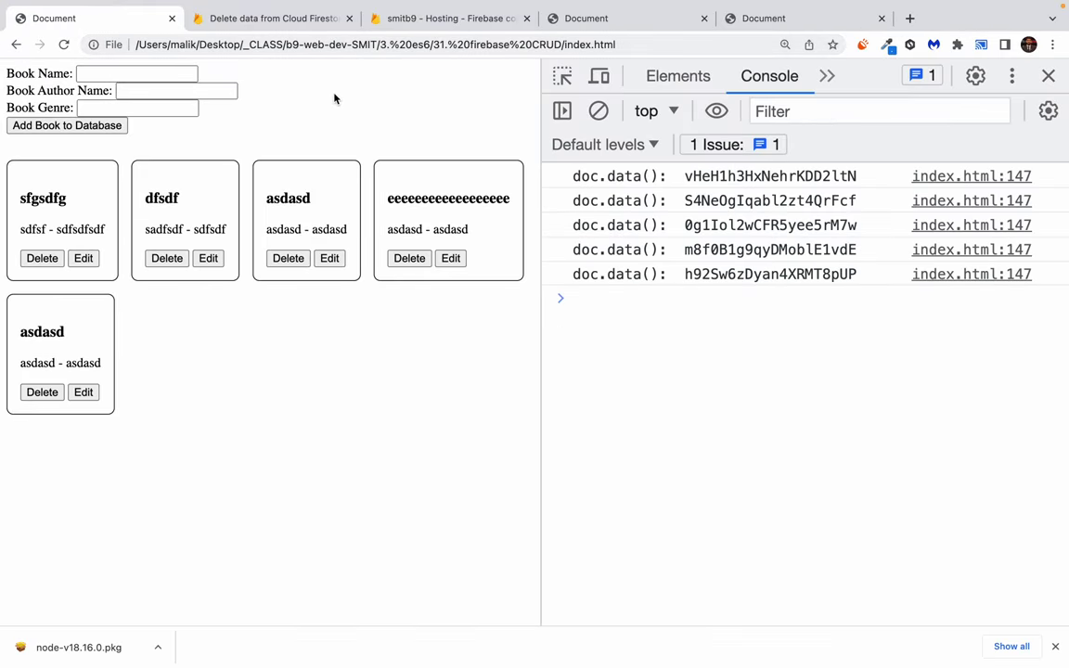
{"action": "left_click", "coordinate": [741, 21]}
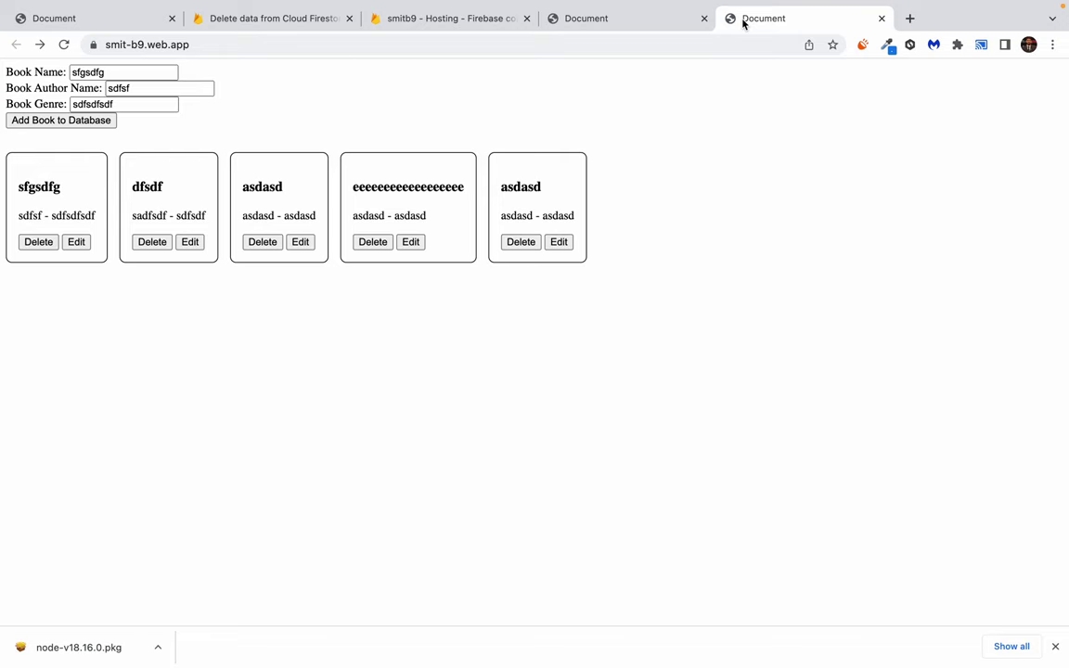
{"action": "left_click", "coordinate": [644, 17]}
{"action": "key", "text": "super+w"}
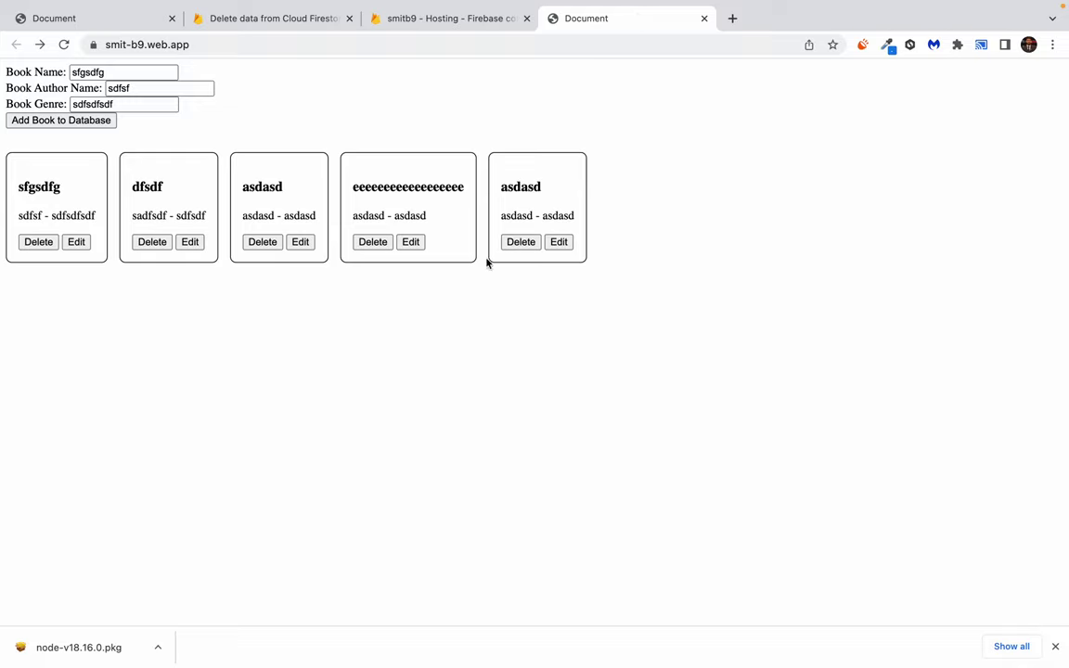
{"action": "scroll", "coordinate": [314, 329], "scroll_direction": "left", "scroll_amount": 1}
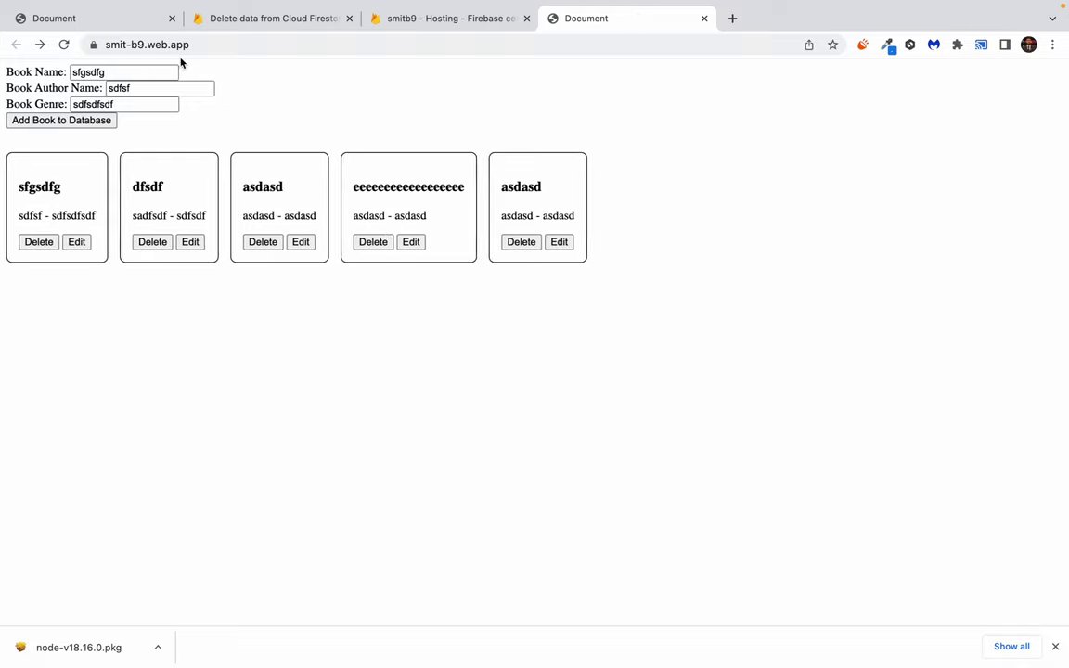
Finish the Hosting setup guide in the Firebase console, and open the custom domain setup for smit-b9
{"action": "left_click", "coordinate": [466, 20]}
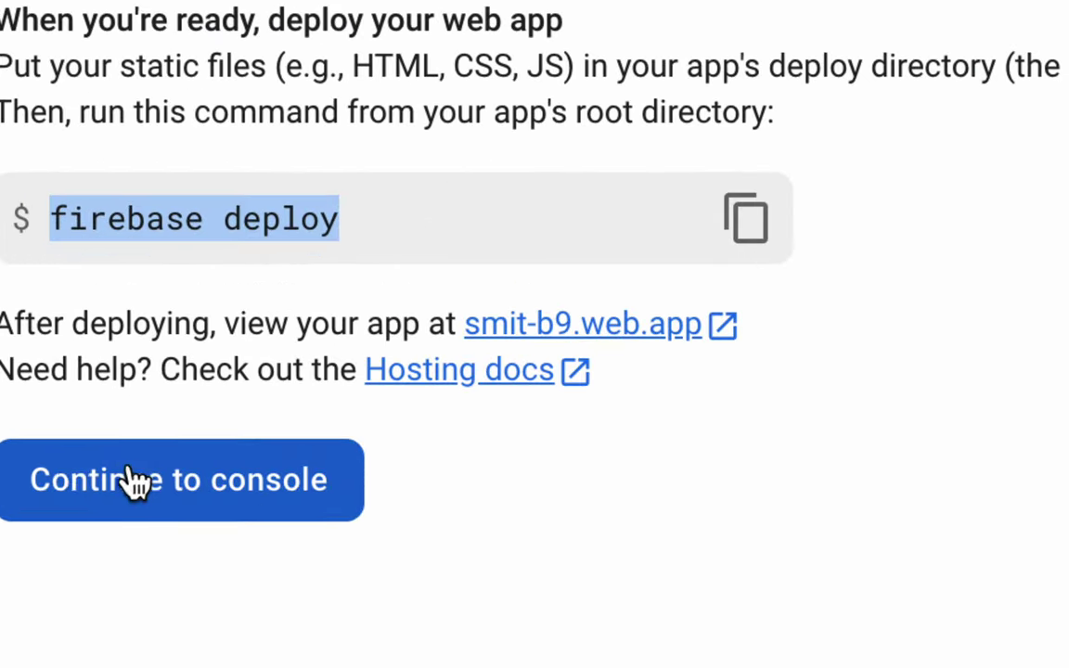
{"action": "left_click", "coordinate": [134, 480]}
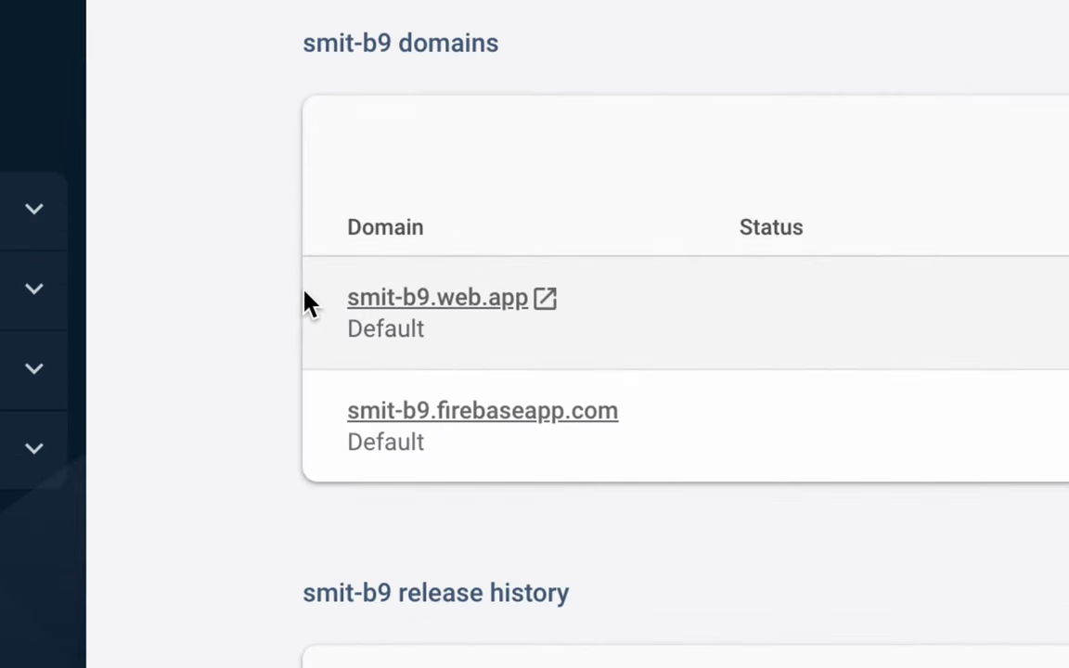
{"action": "left_click_drag", "start_coordinate": [309, 304], "coordinate": [303, 287]}
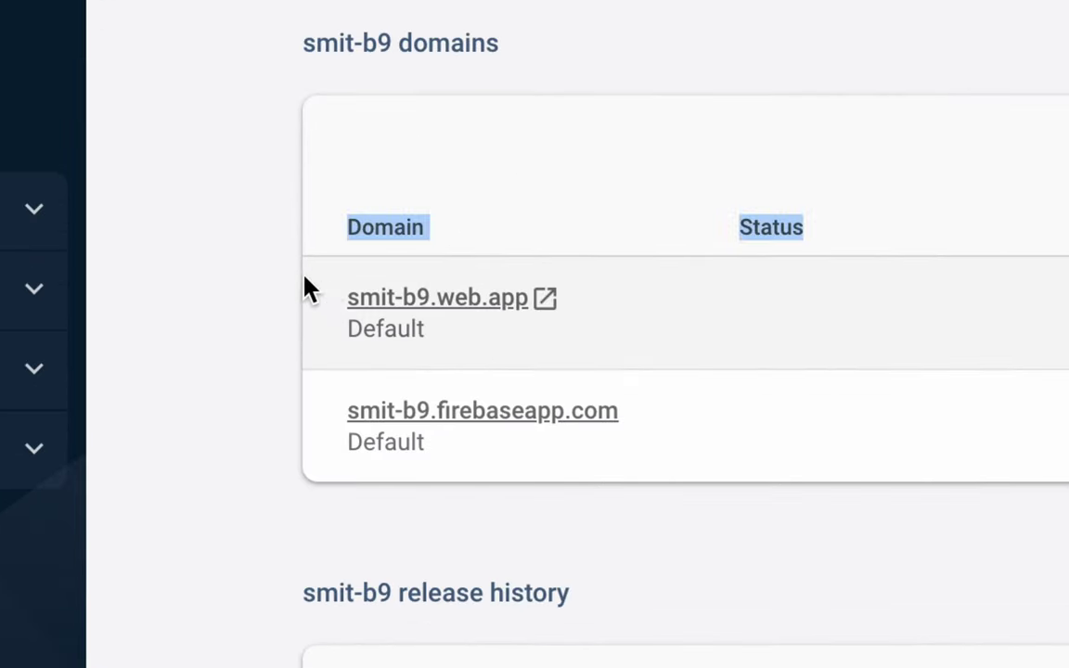
{"action": "left_click", "coordinate": [663, 504]}
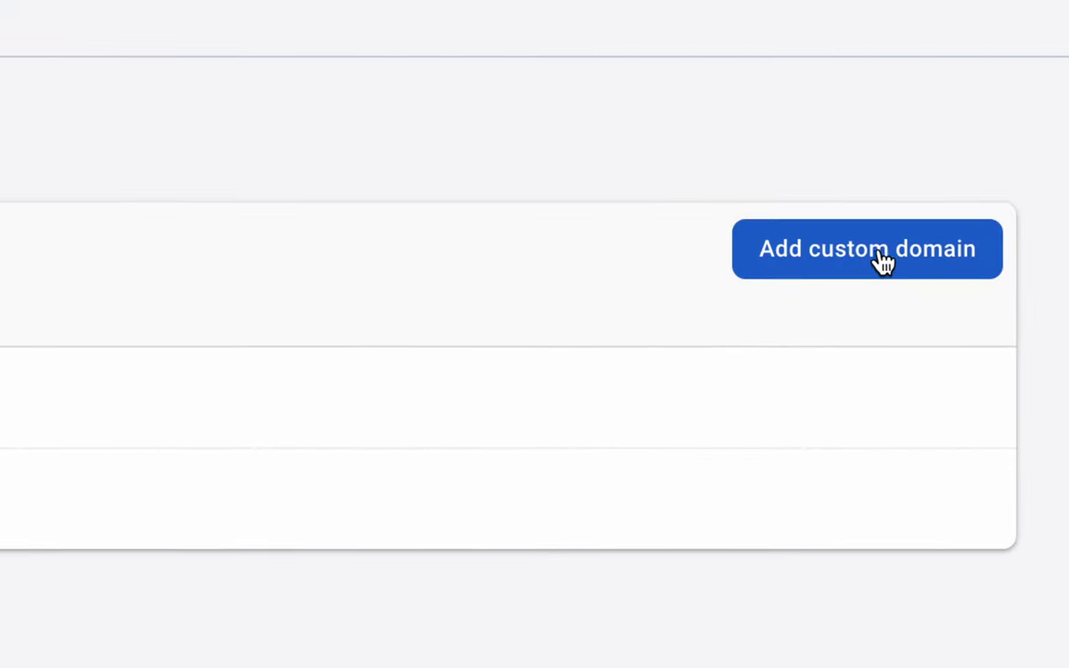
{"action": "left_click", "coordinate": [871, 265]}
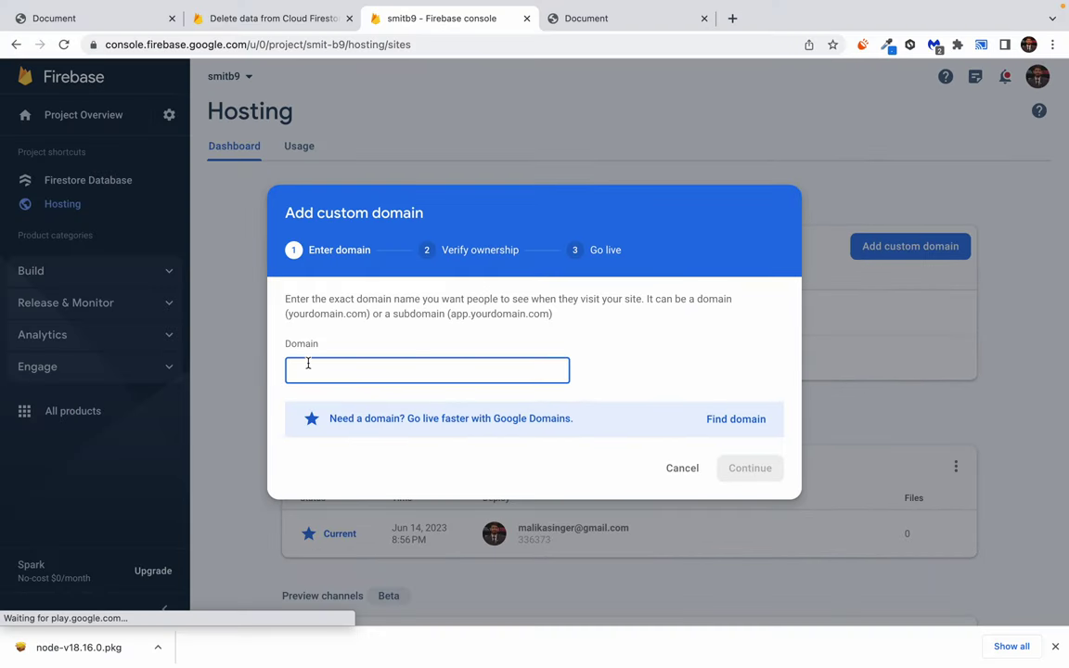